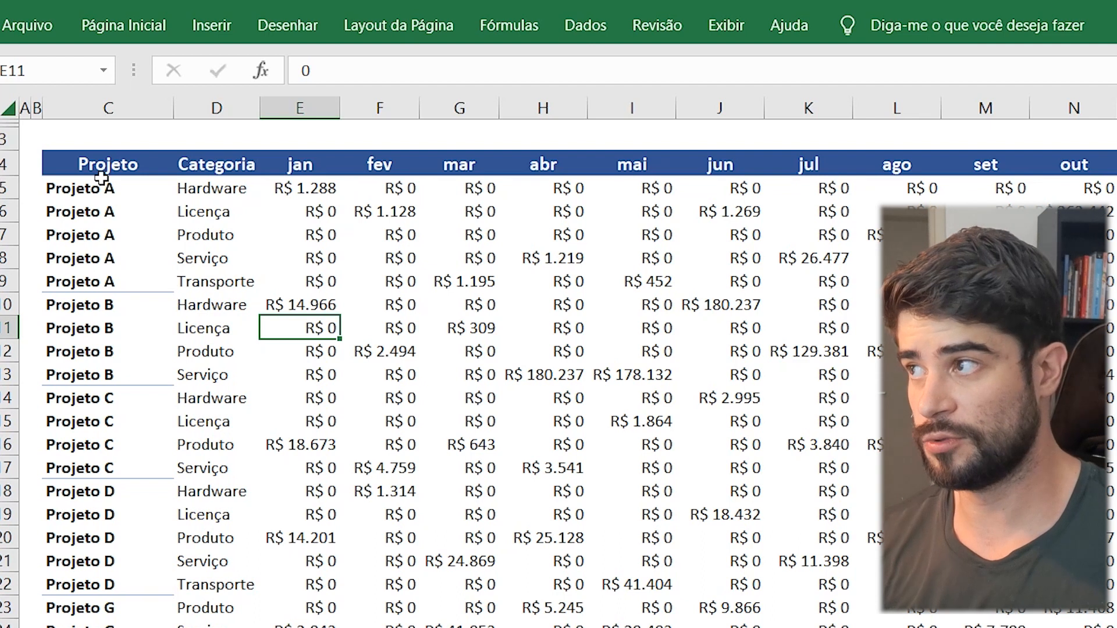
left_click_drag(103, 168, 282, 254)
left_click_drag(282, 254, 1114, 625)
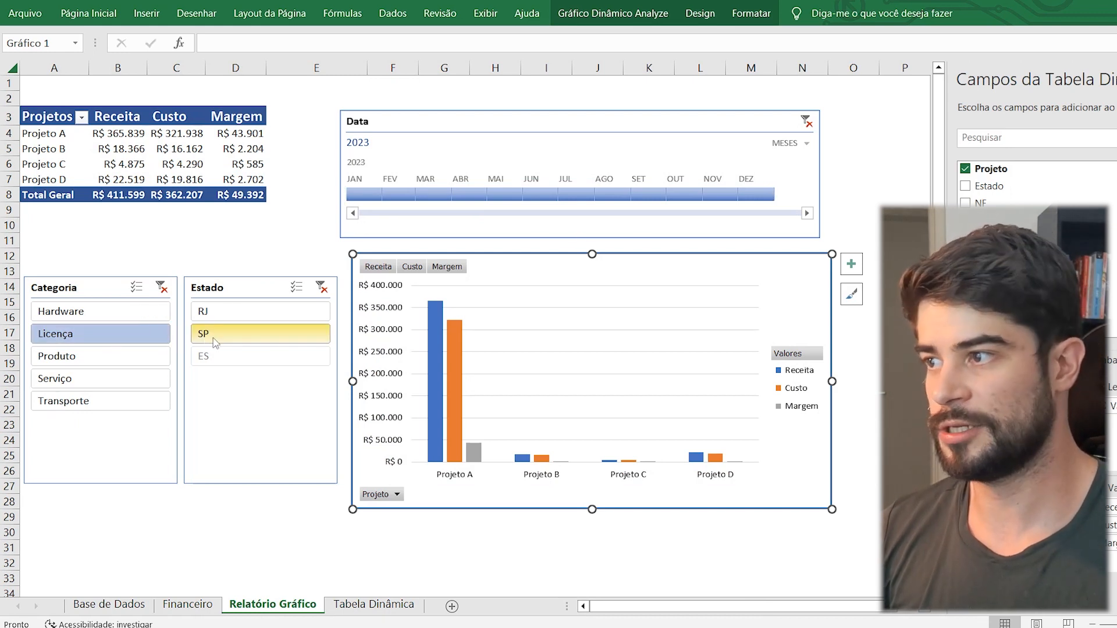
Filter the pivot table and chart on the Relatório Gráfico sheet to the state RJ with the Estado slicer.
left_click(225, 356)
left_click(237, 317)
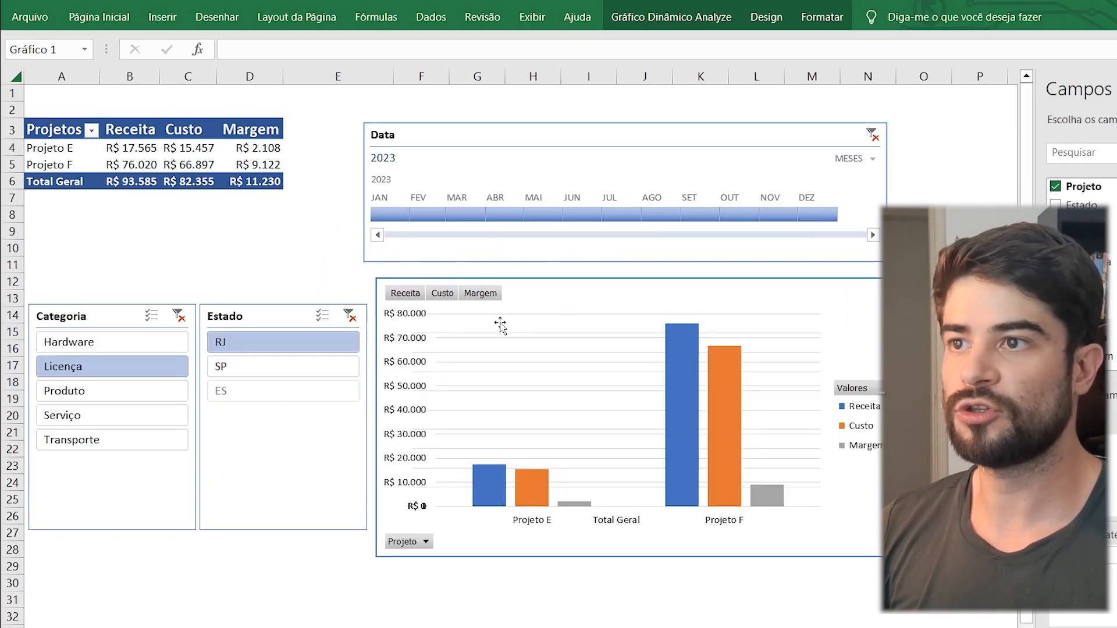
left_click(458, 290)
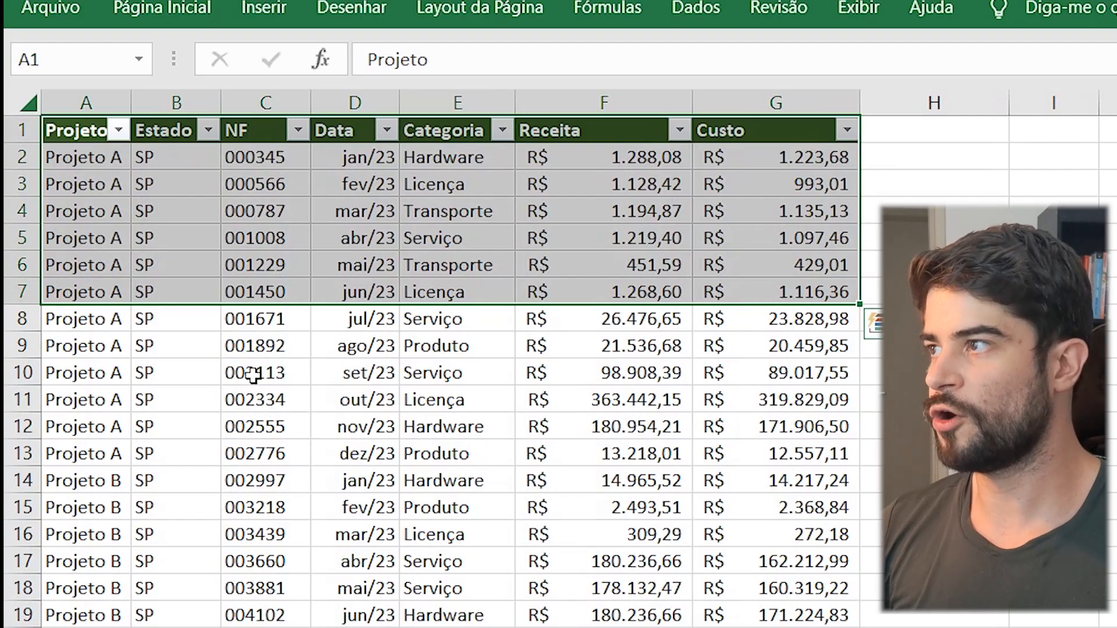
Look over the raw project data and go to the Projeto header in cell A1.
left_click(259, 372)
left_click_drag(72, 130, 678, 540)
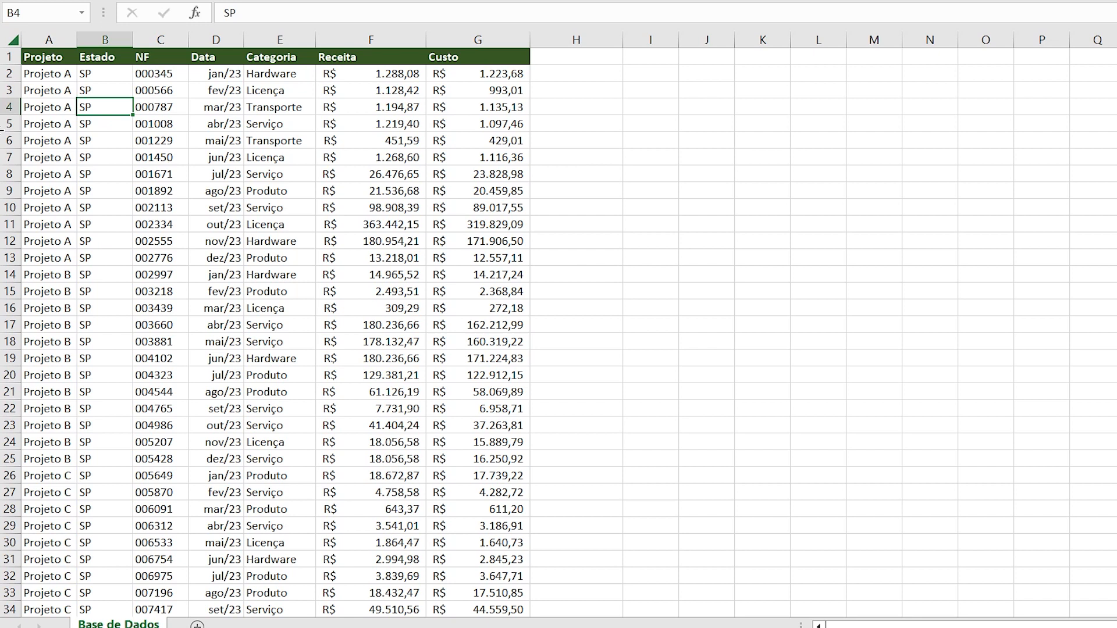
key("Left")
key("Up")
key("Up")
key("Right")
key("Down")
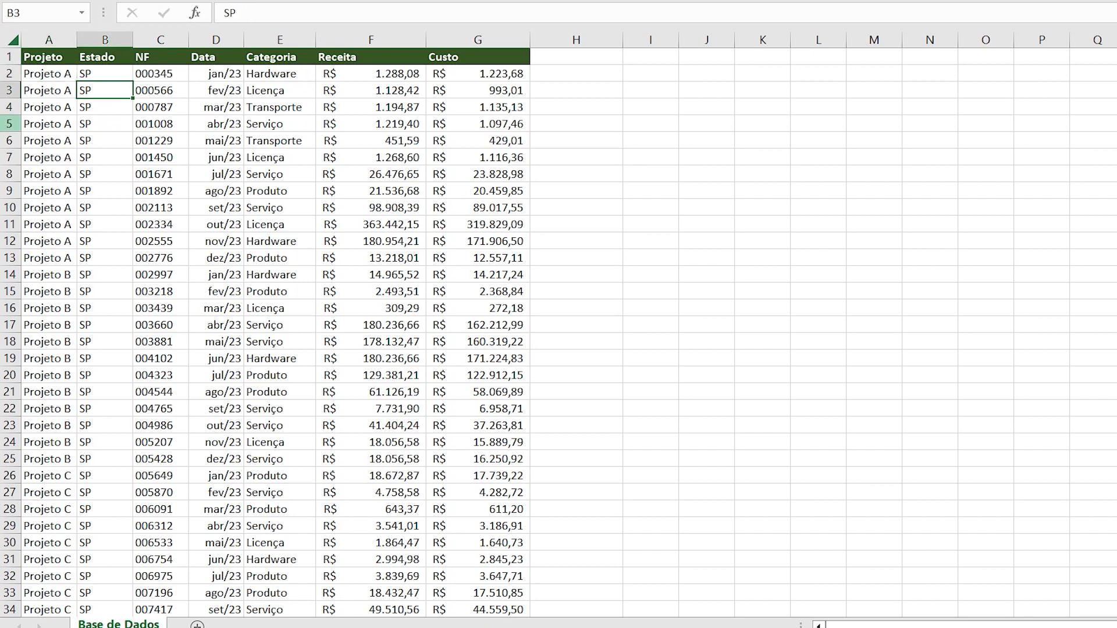
key("Left")
key("Up")
key("Up")
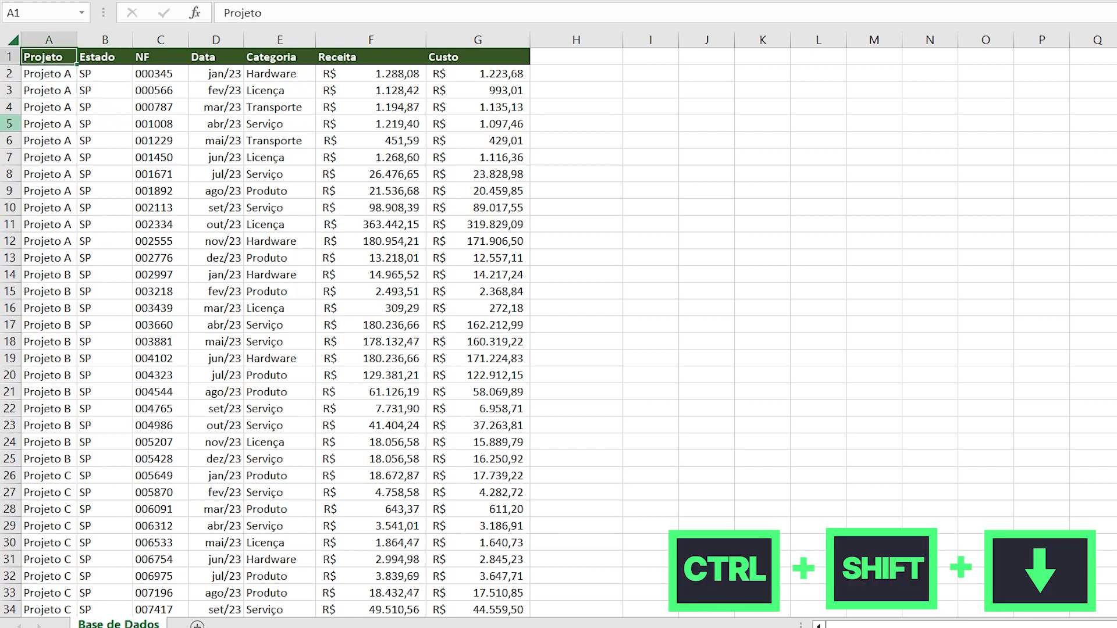
Select the Projeto column down to its last filled row to check how far the data extends, and return to A1.
key("ctrl+shift+Down")
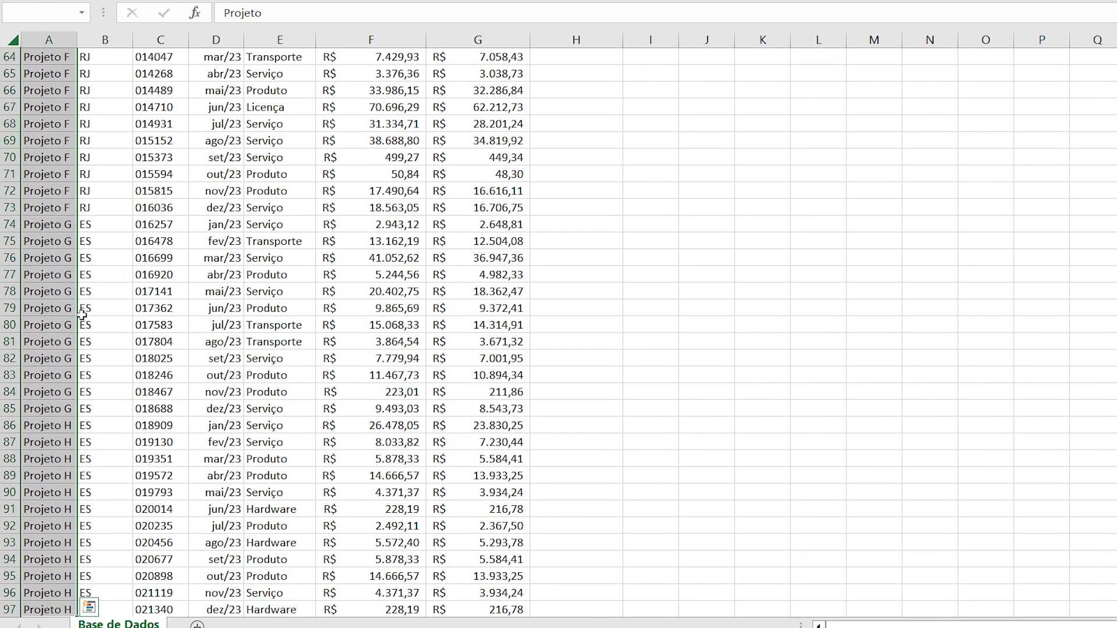
scroll(81, 325, "down", 1)
scroll(80, 341, "down", 1)
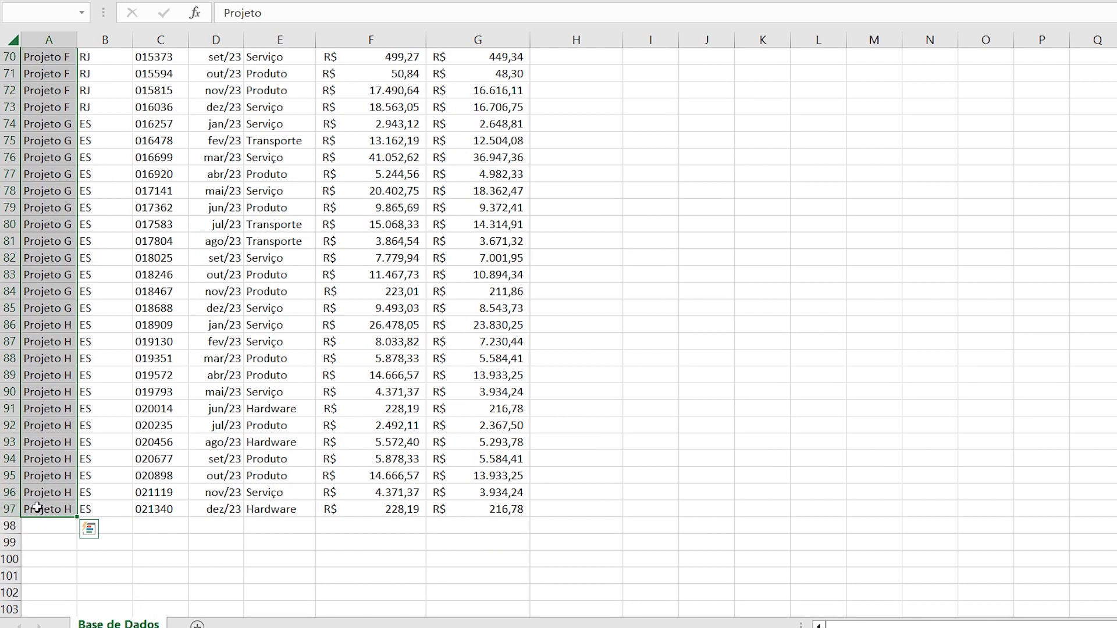
scroll(89, 423, "up", 14)
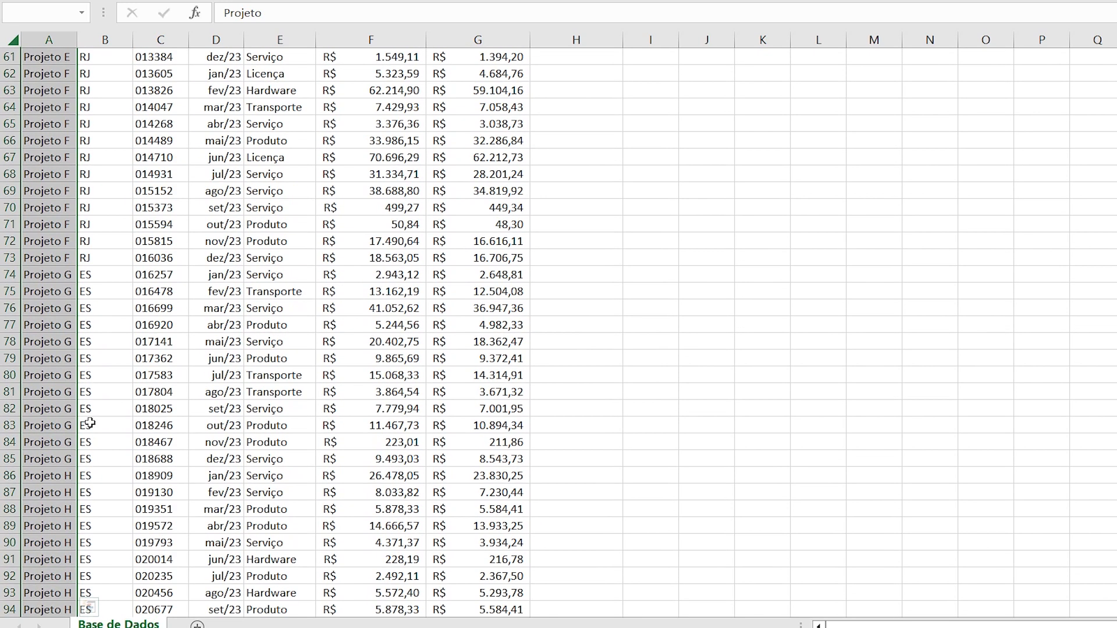
scroll(93, 421, "up", 9)
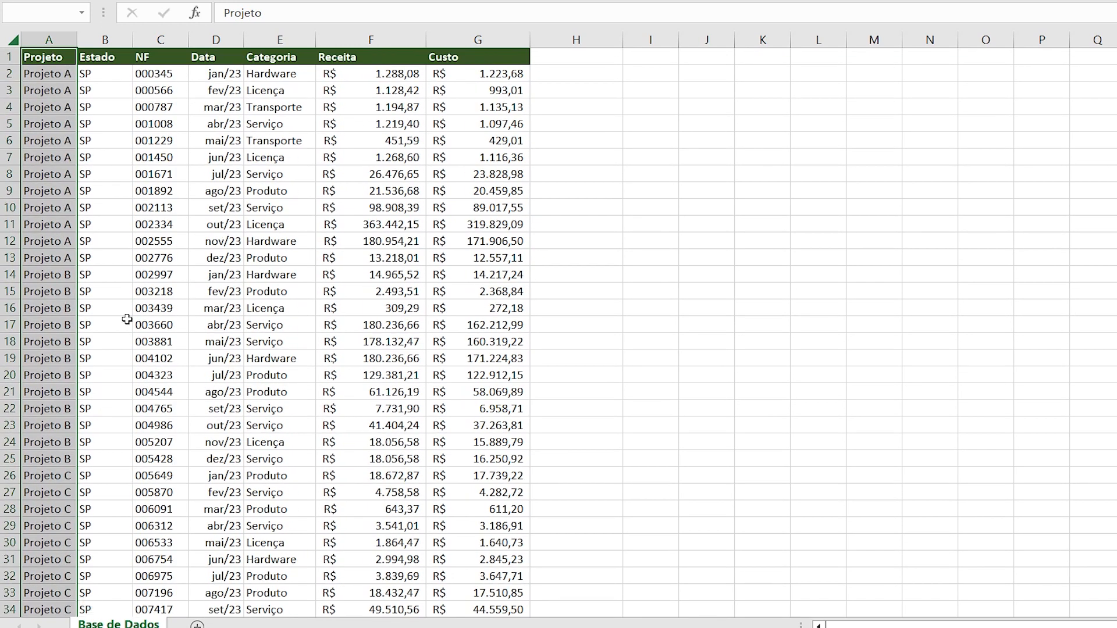
key("Down")
key("Up")
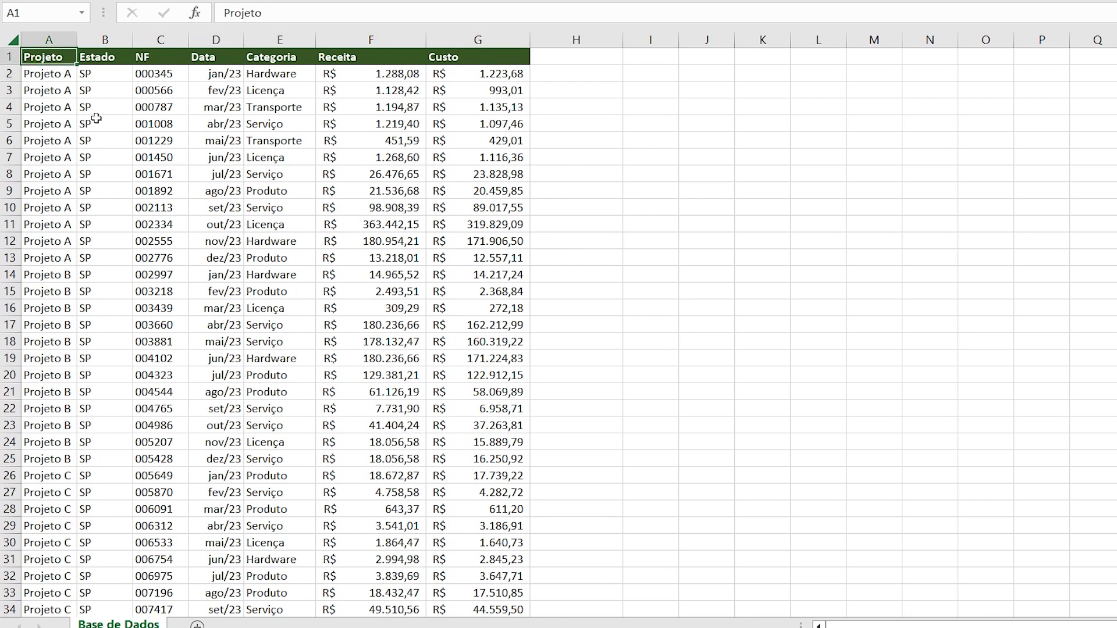
Add filter buttons to the header row from Projeto to Custo (A1:G1).
left_click_drag(42, 56, 500, 57)
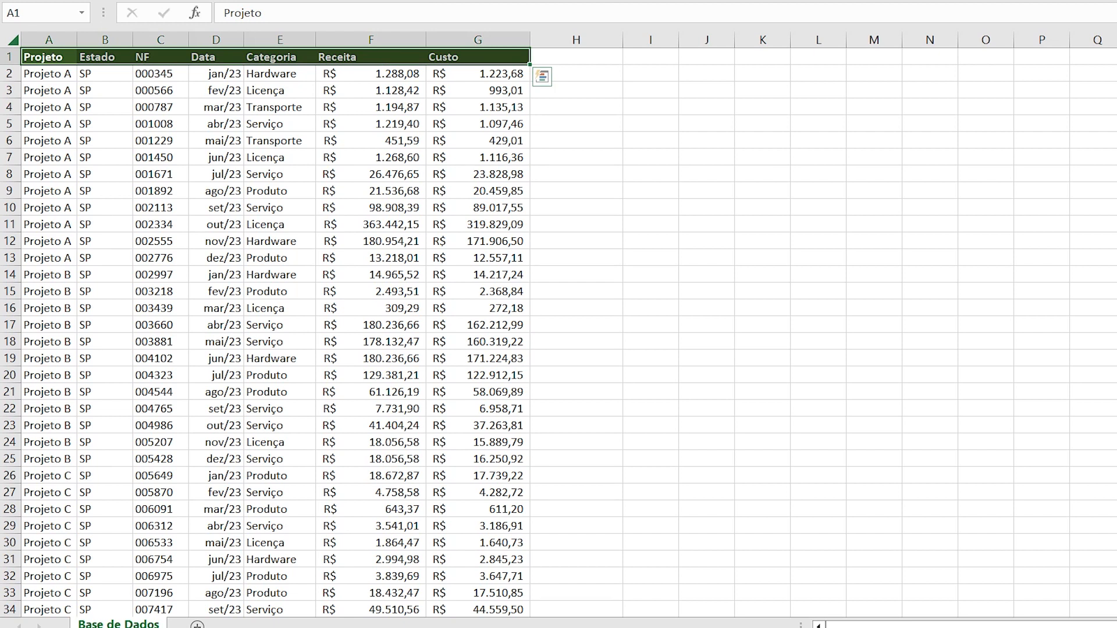
left_click(579, 26)
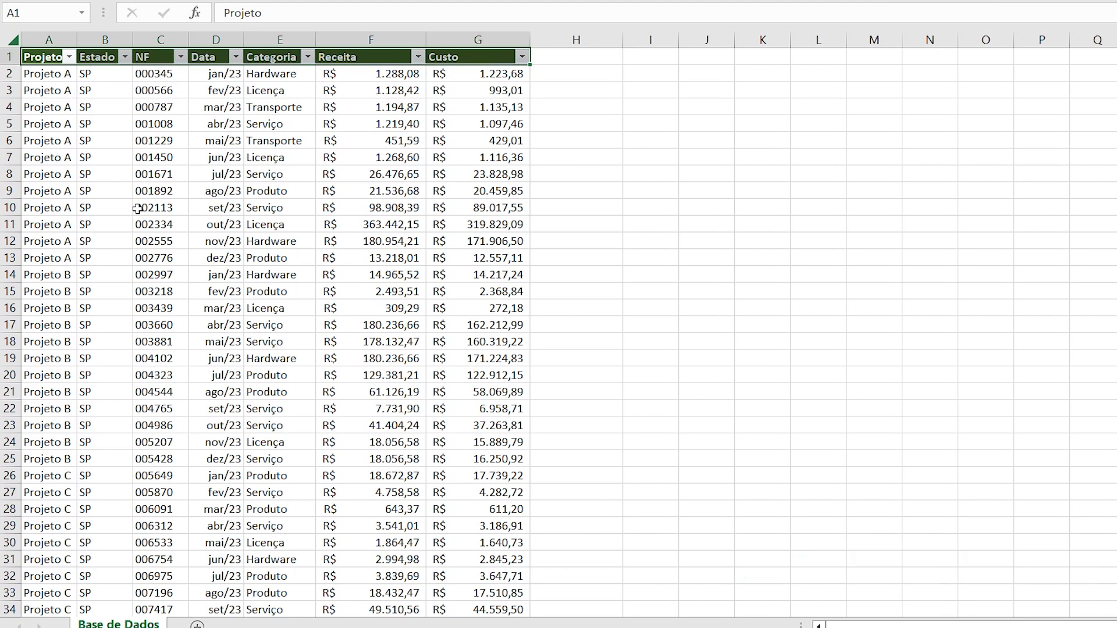
left_click(47, 90)
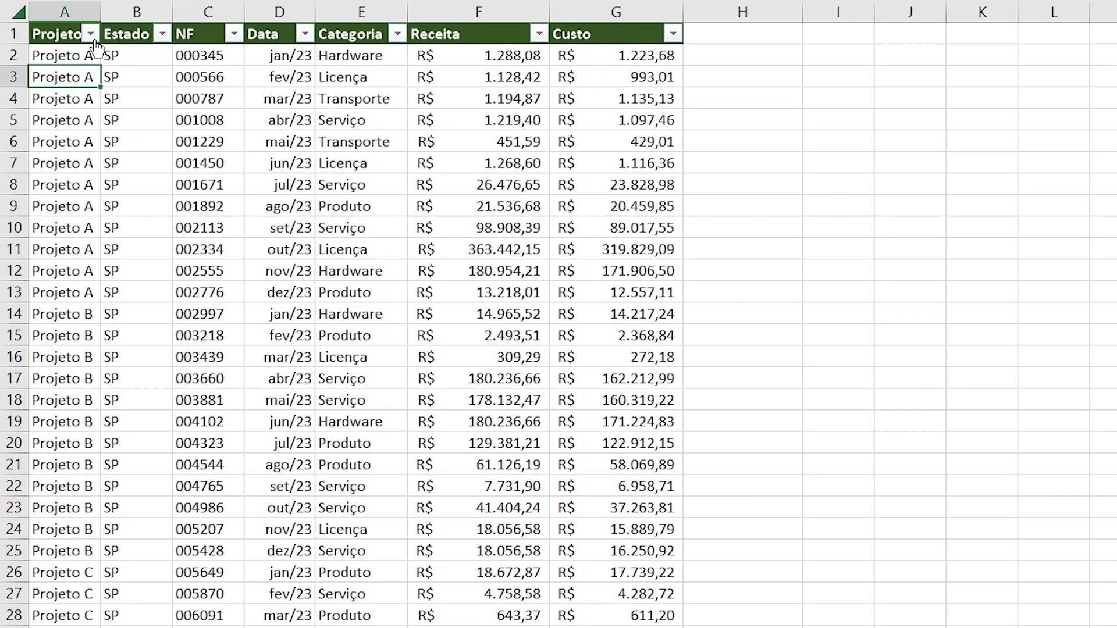
Review the values offered by the Projeto filter and the first Projeto A rows, leaving the filter unrestricted.
left_click(70, 57)
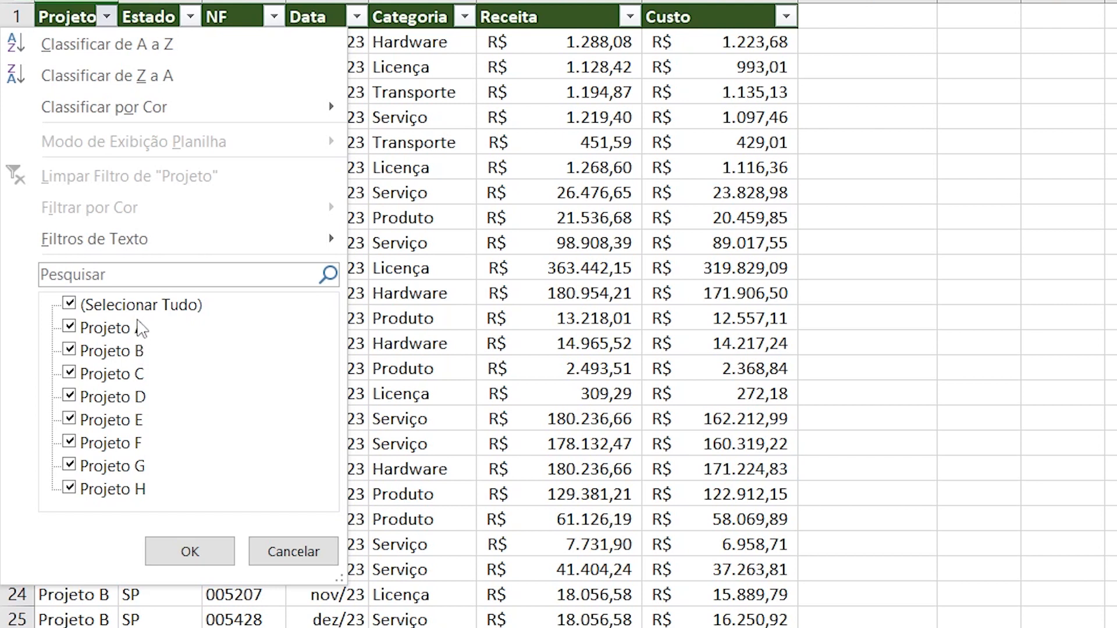
left_click(172, 552)
left_click_drag(108, 43, 136, 214)
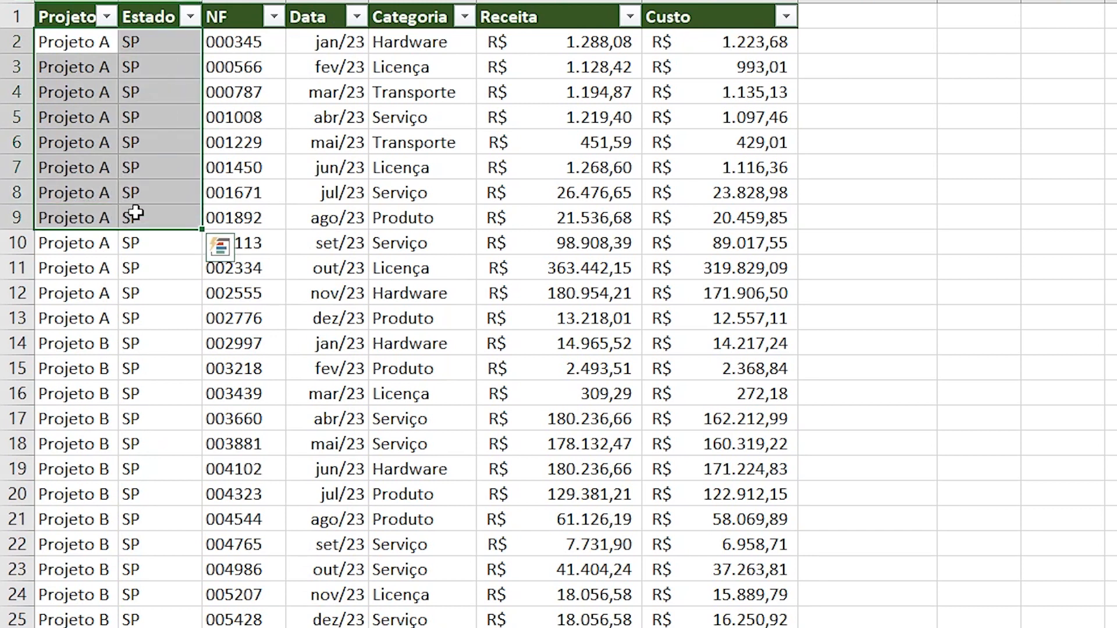
left_click_drag(58, 43, 258, 192)
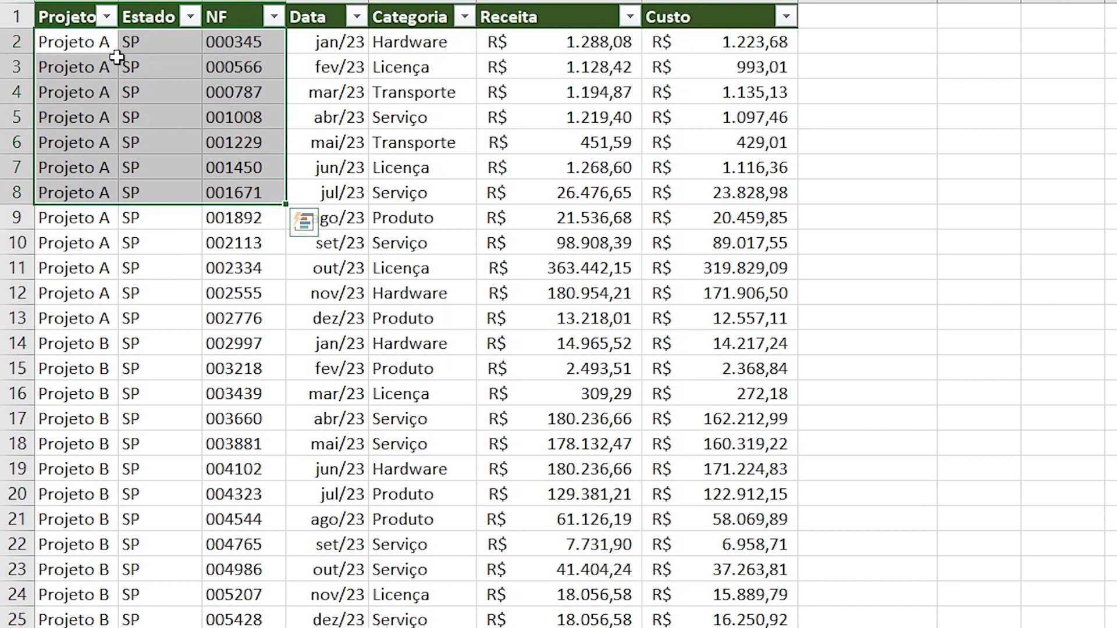
Examine the filter values available for the Data and Categoria columns without applying a filter.
left_click(332, 21)
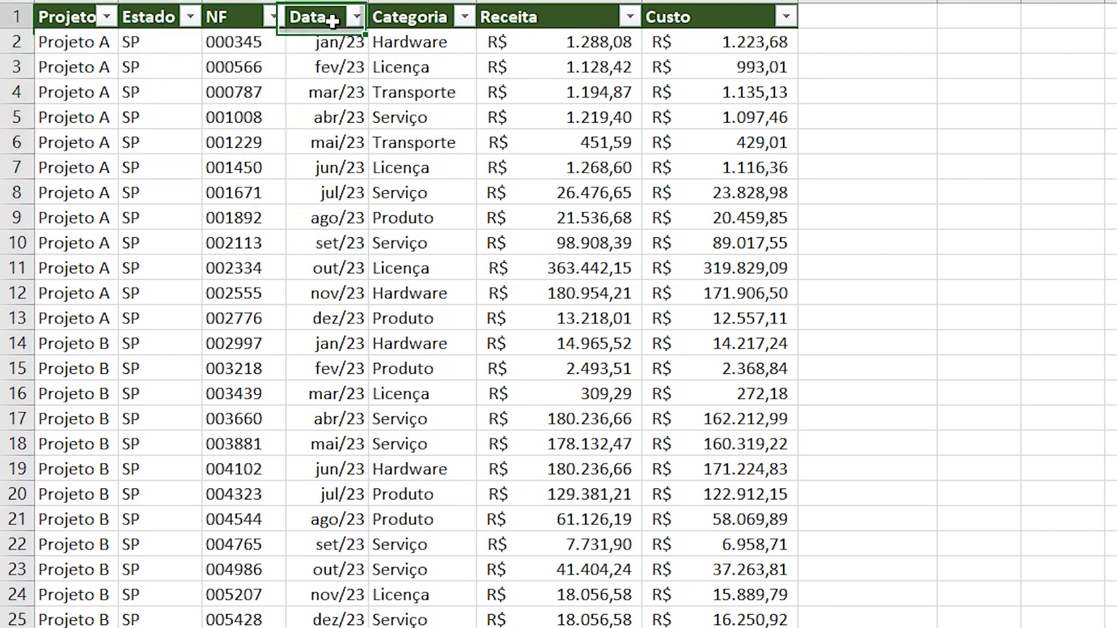
left_click(357, 17)
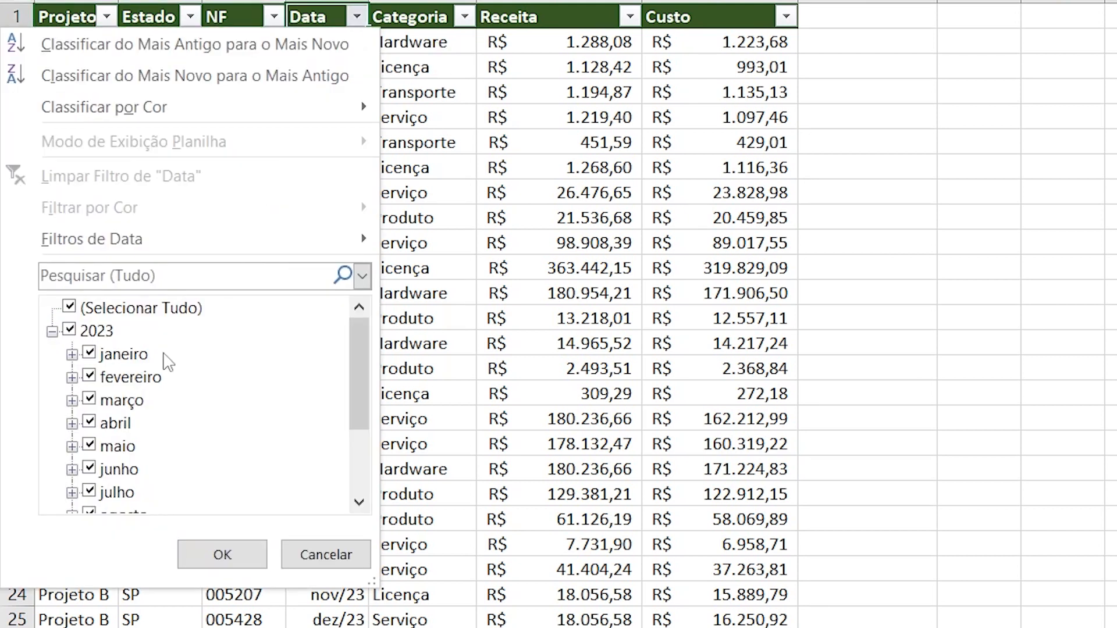
scroll(167, 362, "down", 1)
left_click(464, 17)
left_click(465, 17)
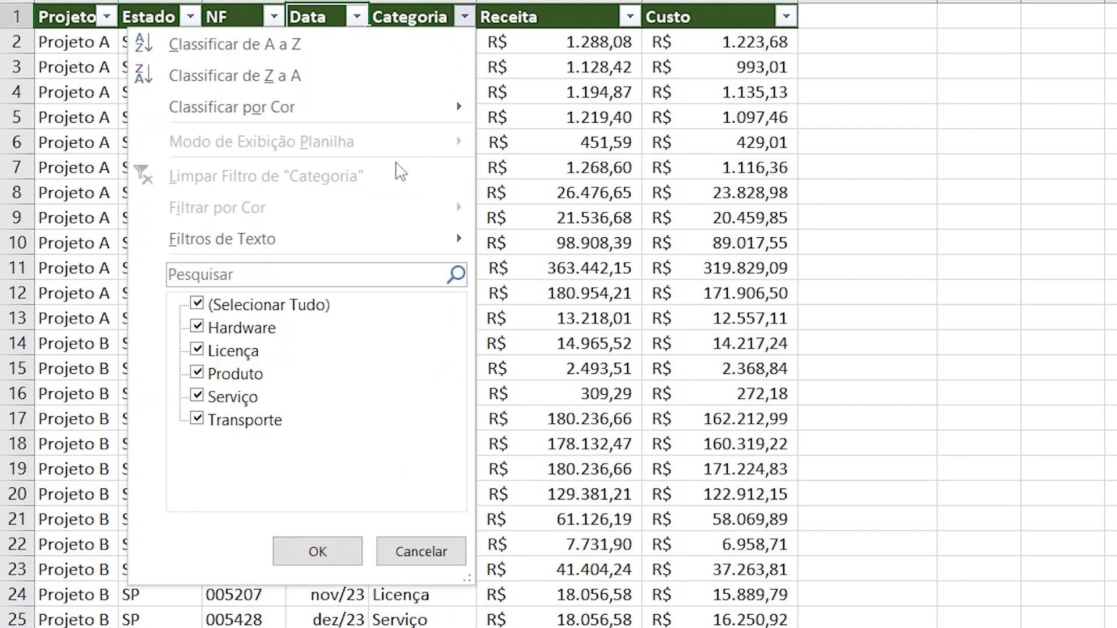
key("Escape")
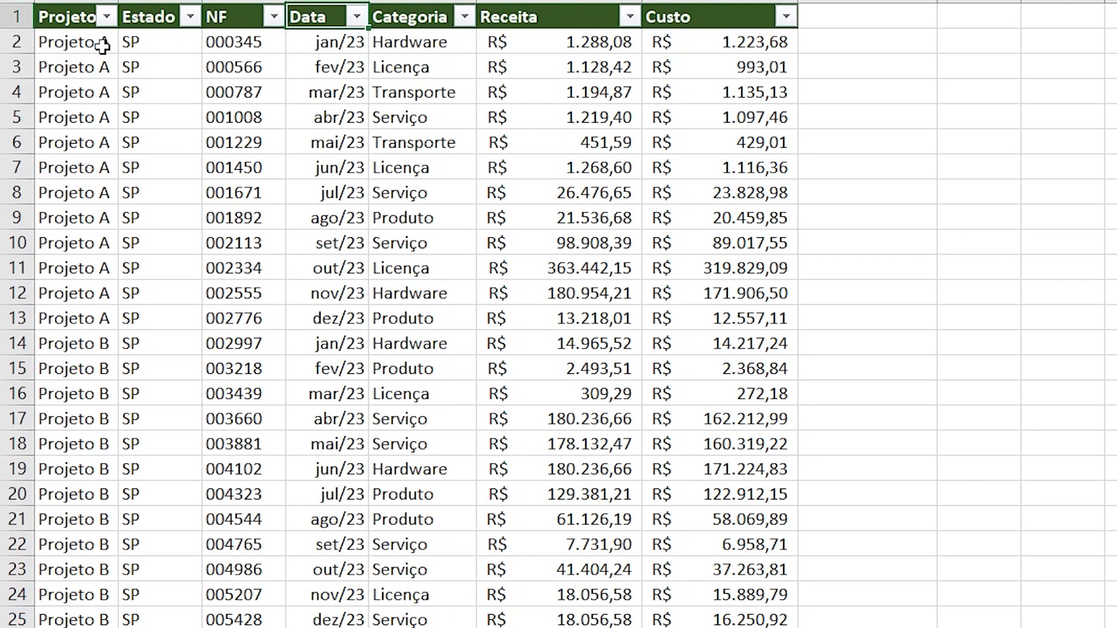
Examine the Projeto A records row by row to compare their Categoria entries.
left_click_drag(102, 47, 105, 267)
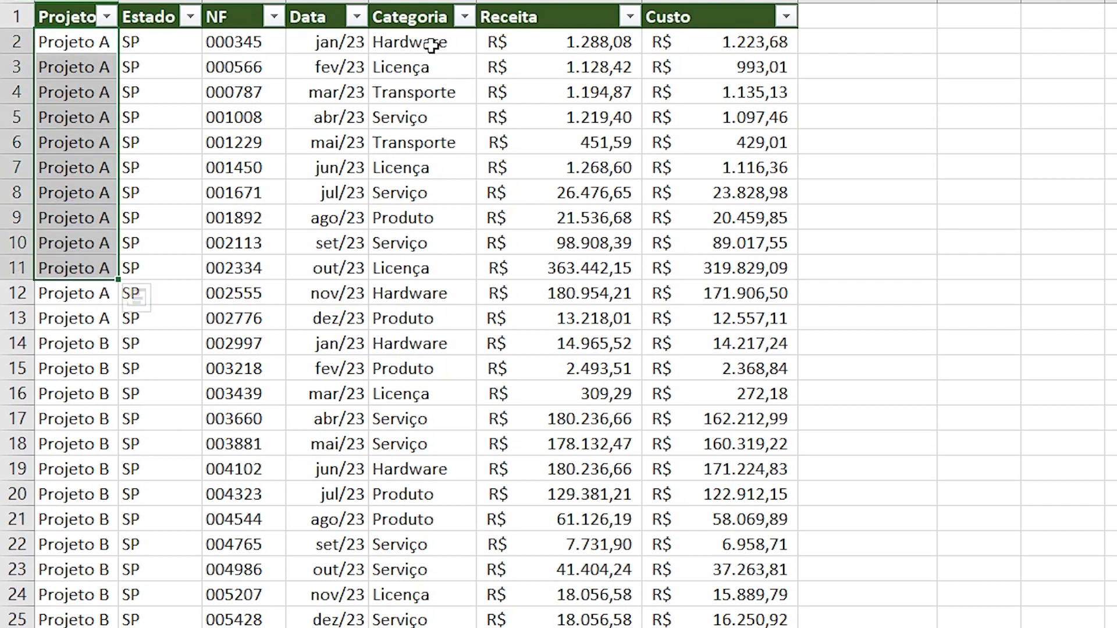
left_click(430, 46)
left_click(430, 70)
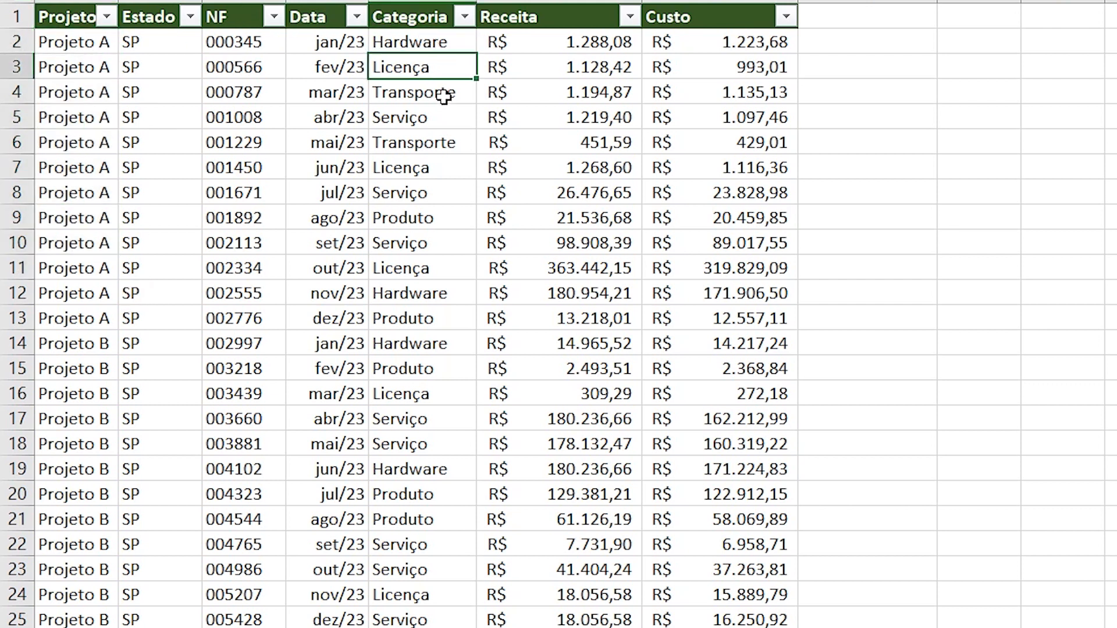
left_click(444, 97)
left_click(441, 122)
left_click(439, 147)
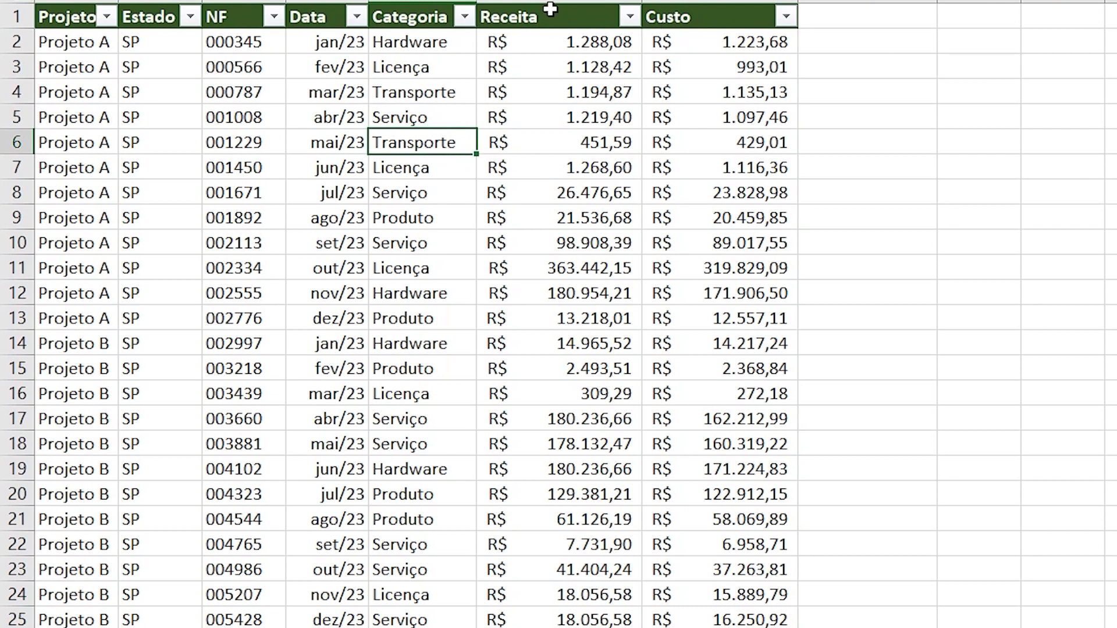
Check the filter values of the Receita column and inspect the category and revenue of the first record.
left_click(630, 17)
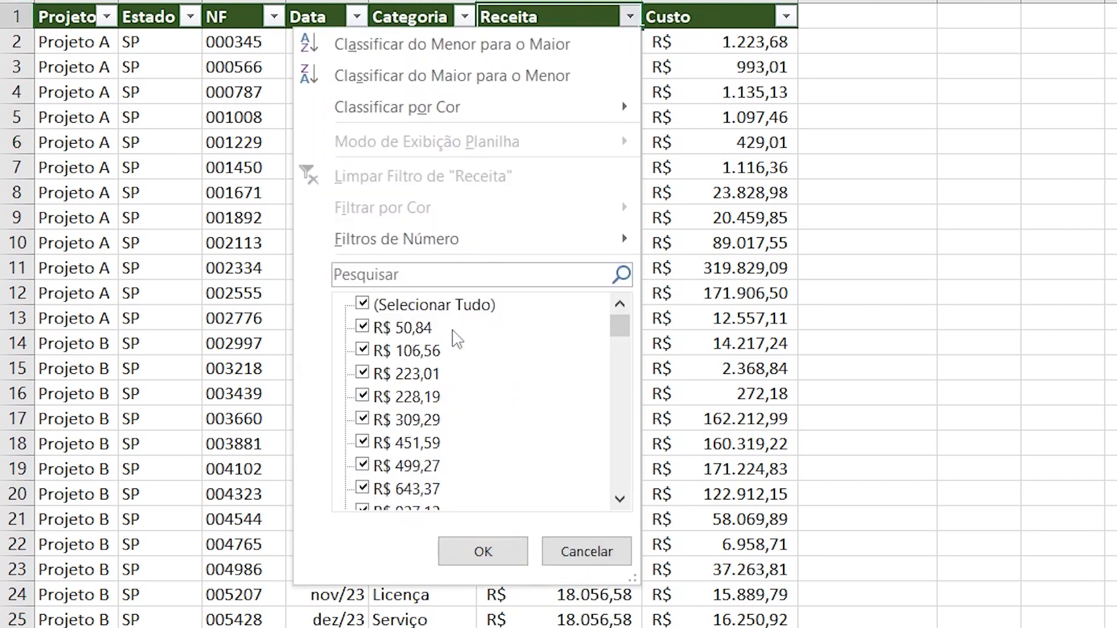
scroll(437, 392, "down", 2)
left_click(735, 116)
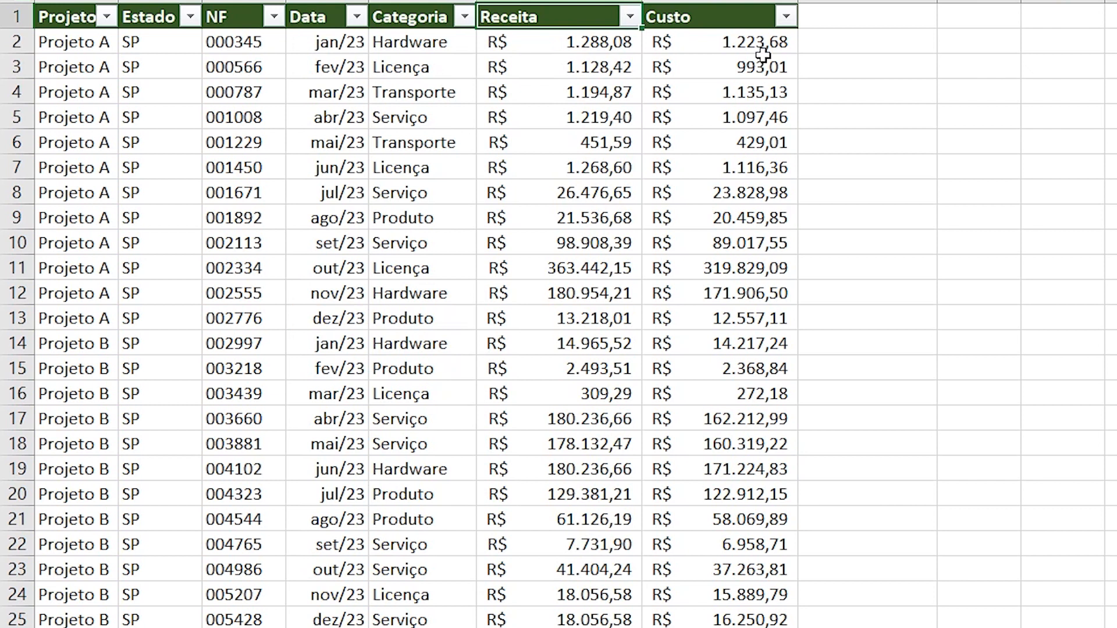
left_click(579, 42)
left_click(434, 42)
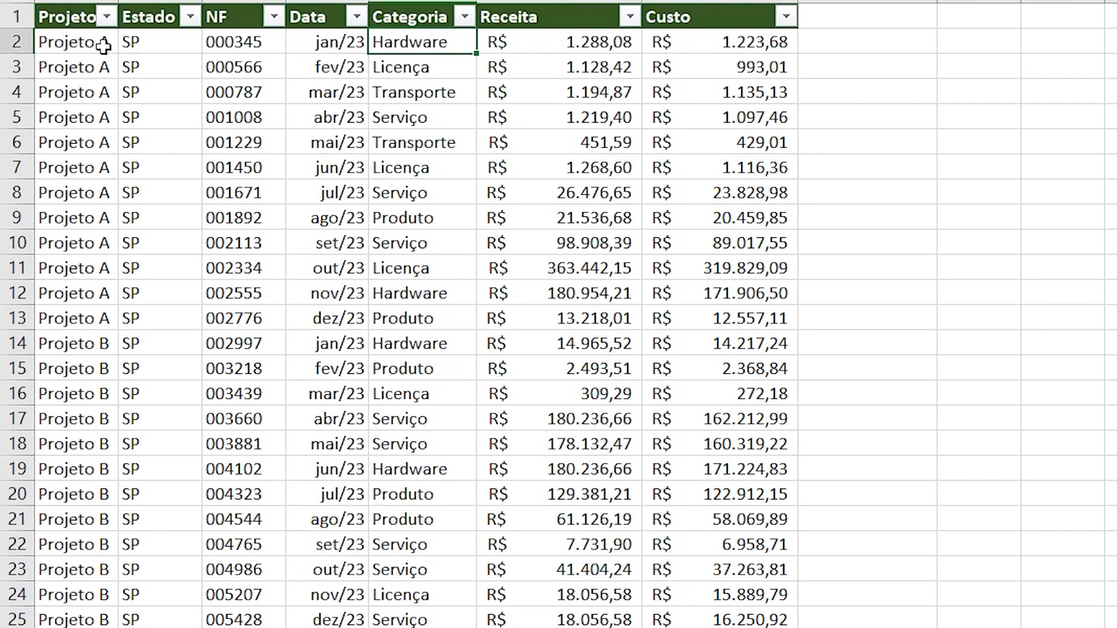
left_click(552, 49)
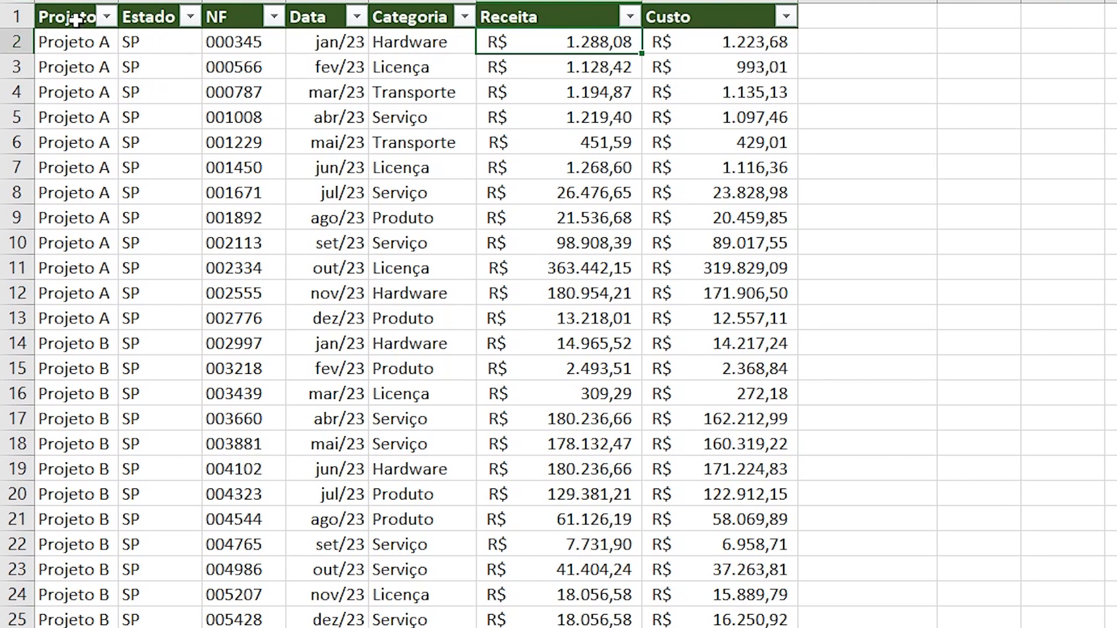
Review the header row and try retyping the Custo header in G1 as Custon.
left_click_drag(76, 20, 691, 21)
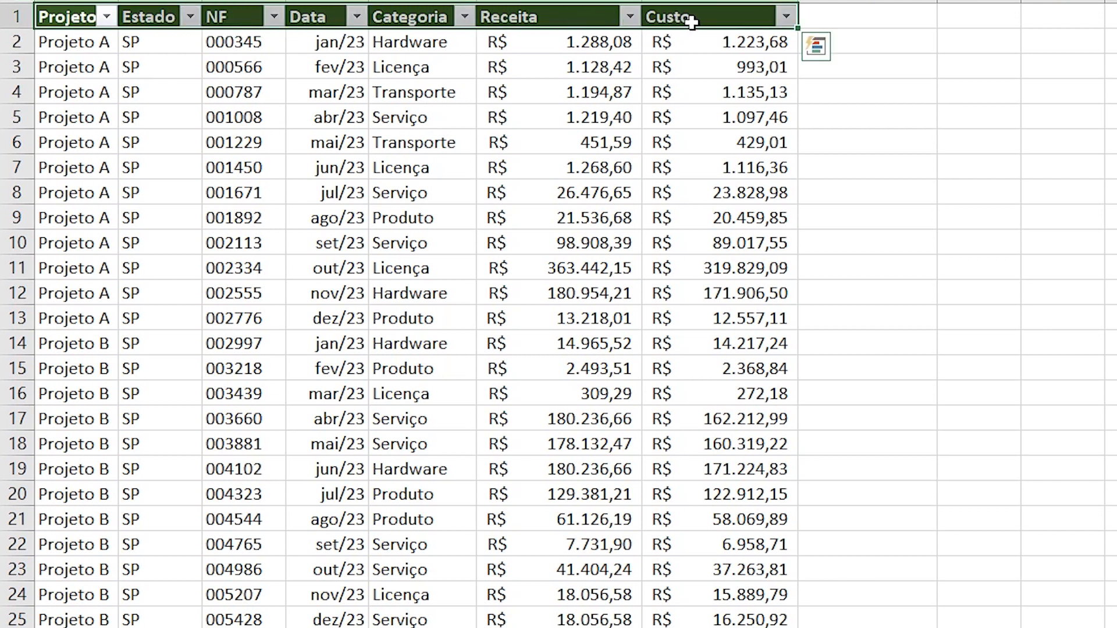
left_click(702, 21)
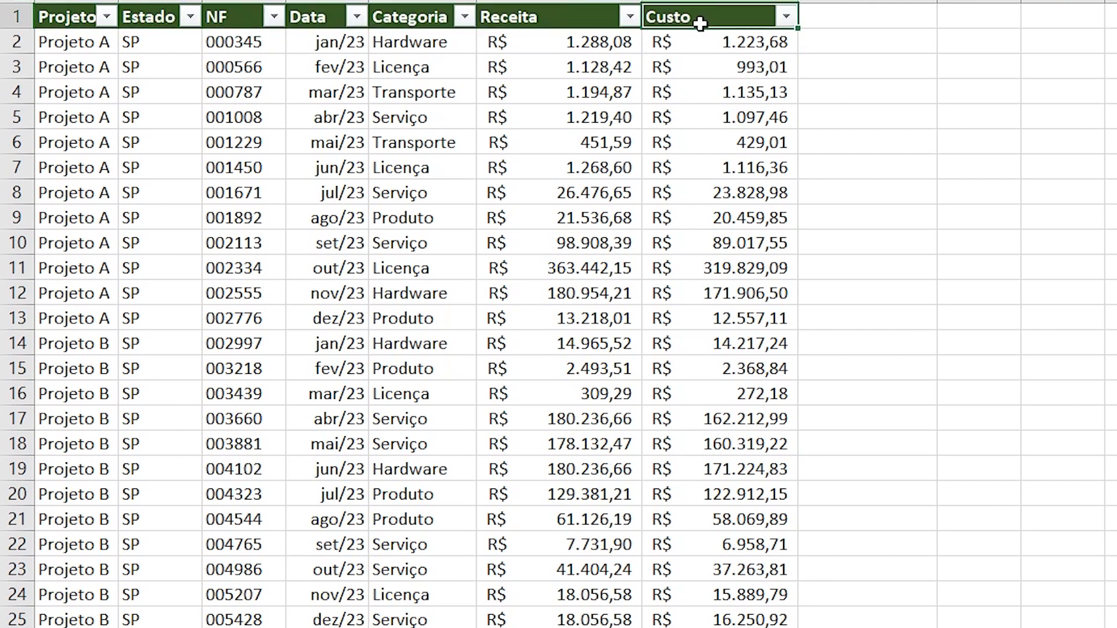
key("BackSpace")
type("Custon")
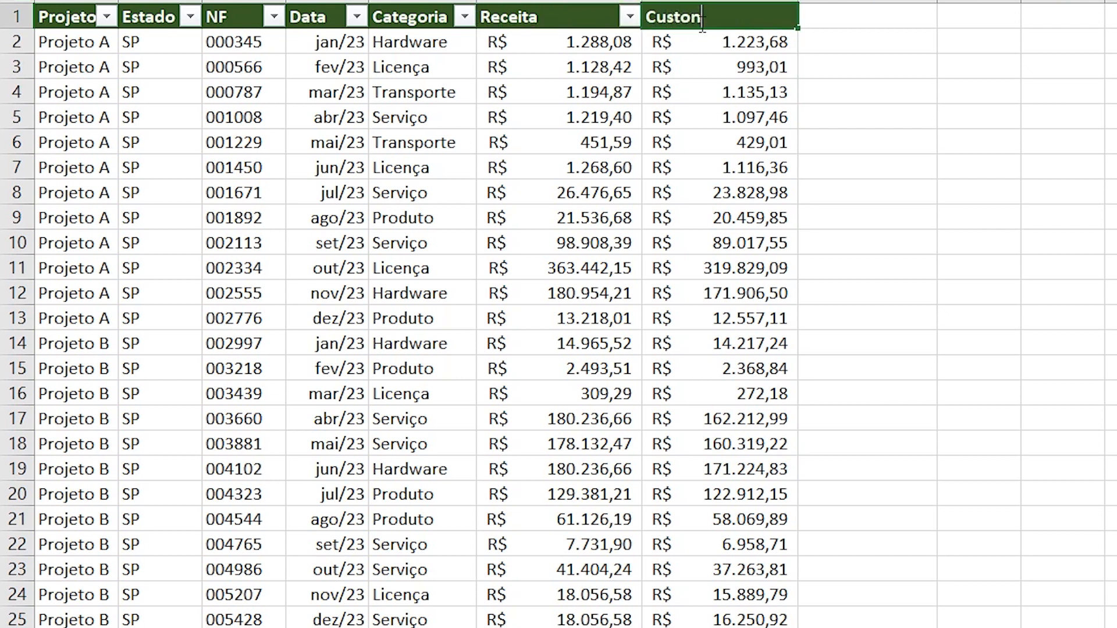
key("ctrl+Return")
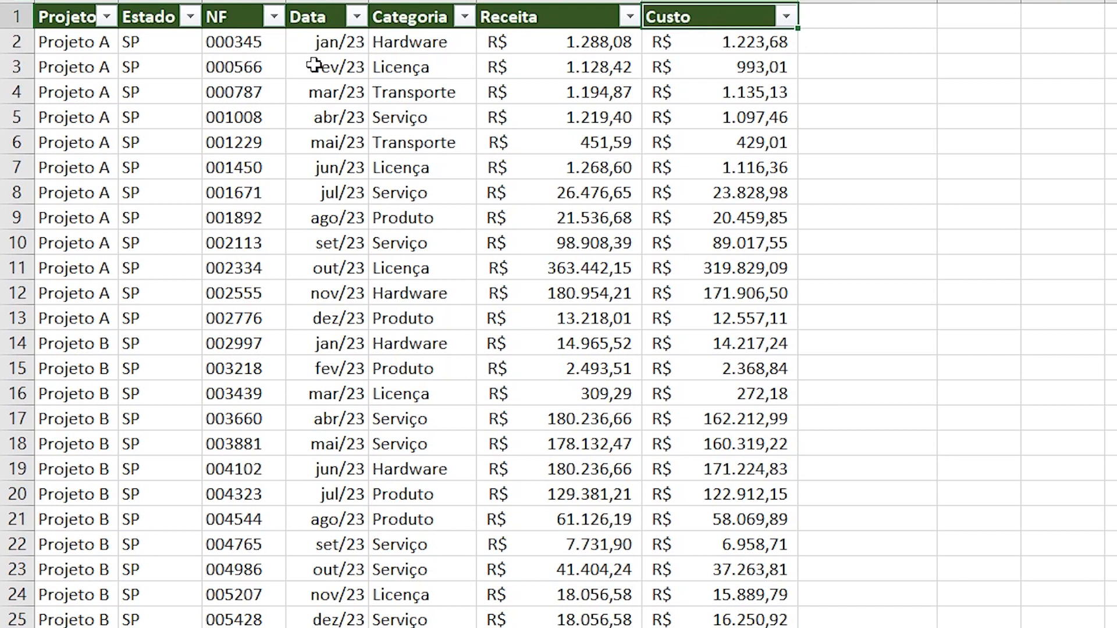
Clear the Estado values of the Projeto A records in rows 10 and 11.
left_click(169, 55)
key("Down")
key("Down")
key("Down")
key("Down")
key("Down")
key("Down")
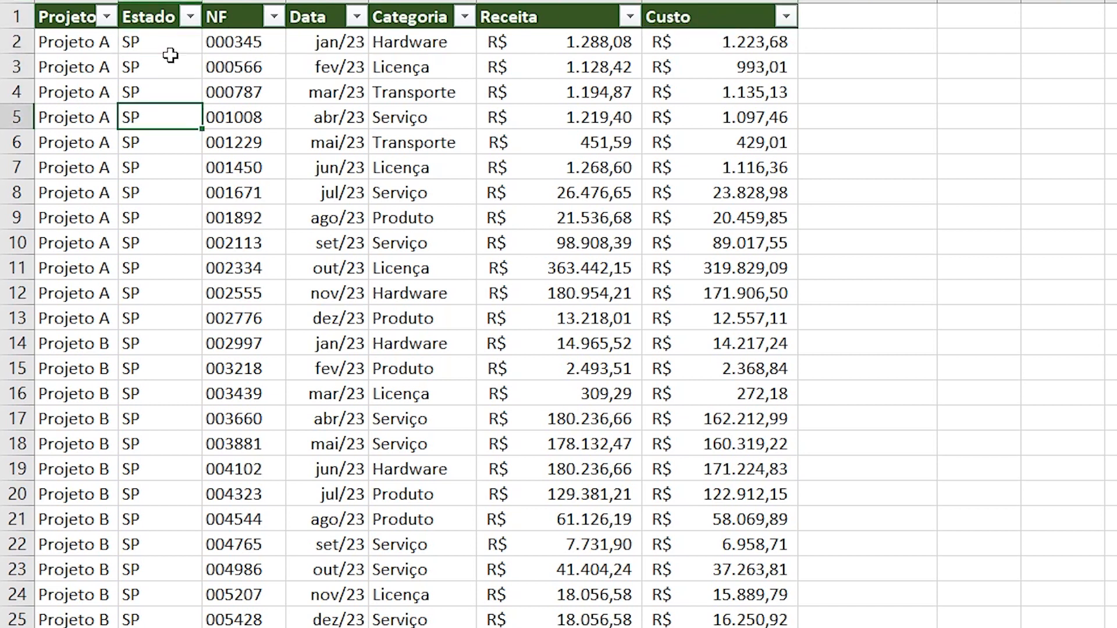
key("Down")
key("Down")
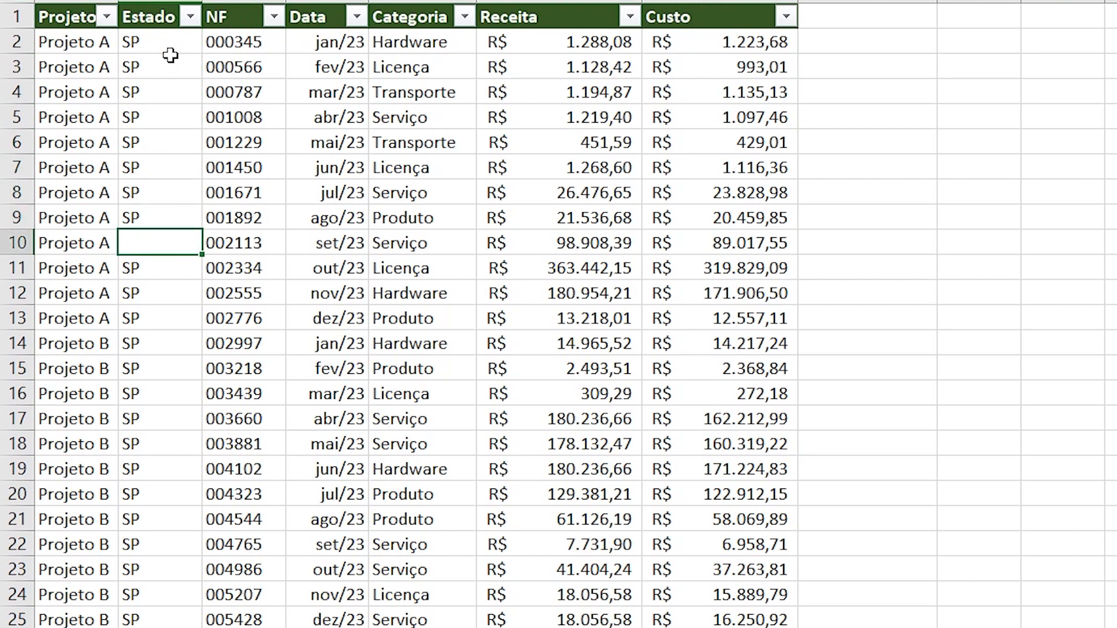
key("Down")
key("Delete")
Fill in SP again as the Estado of the Projeto A records in rows 10 and 11.
key("Down")
key("Up")
key("Up")
type("SP")
key("Return")
type("SO")
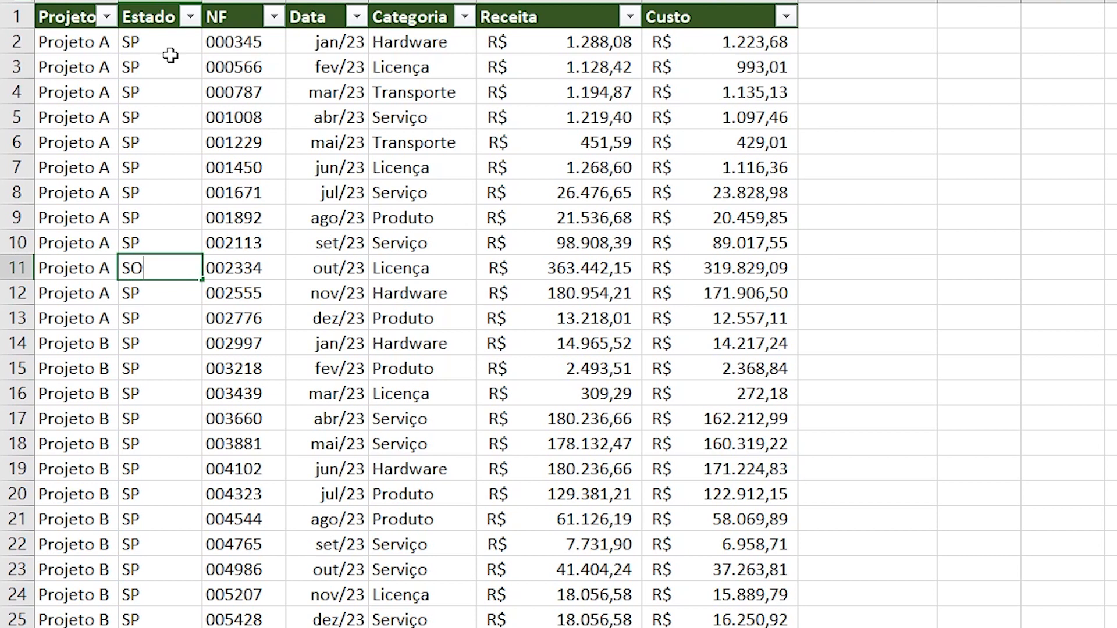
key("Return")
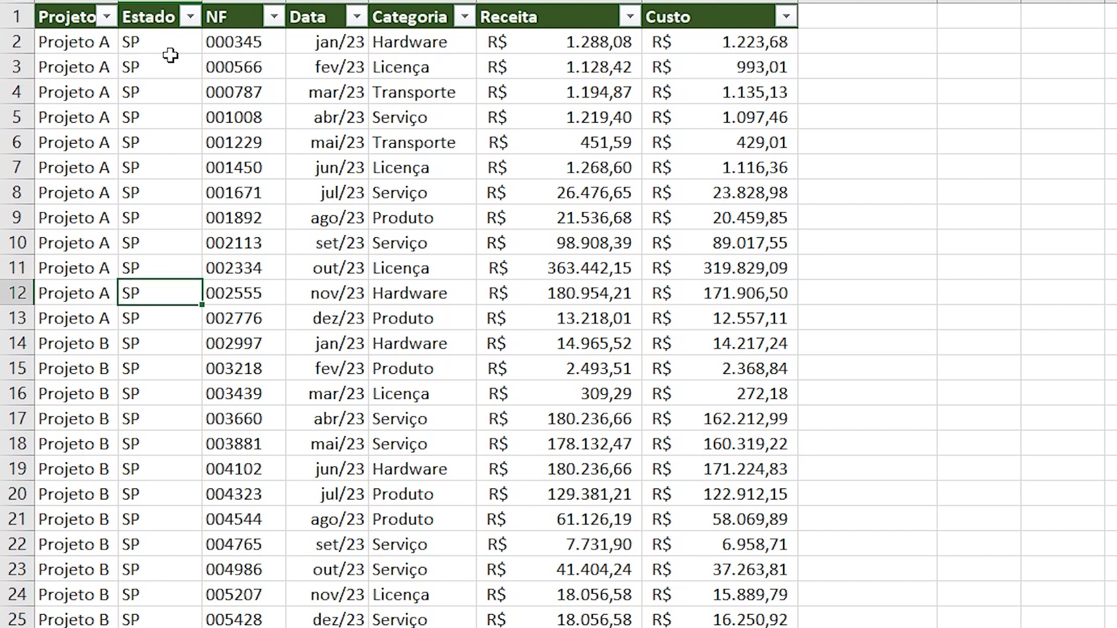
key("Up")
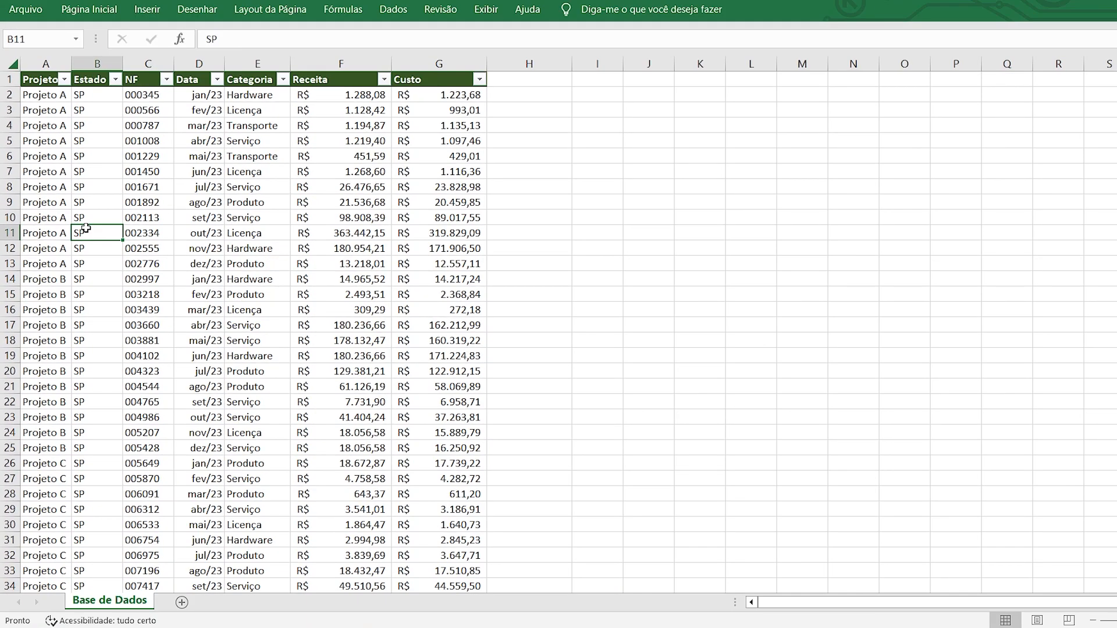
Select the whole data region around B11 at once and look over its rows.
key("ctrl+t")
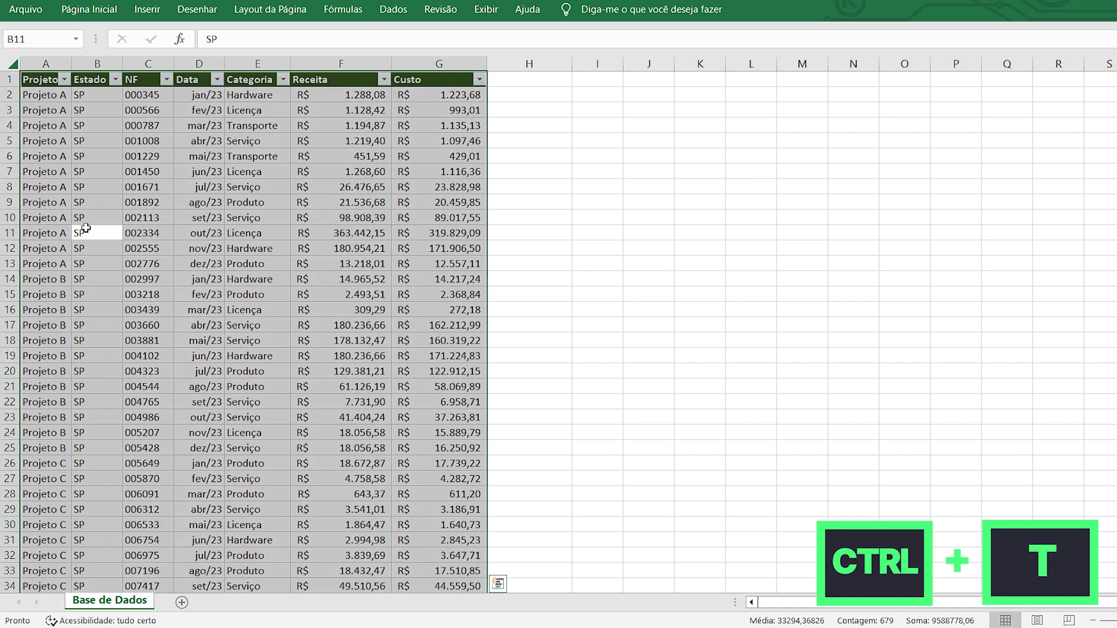
scroll(181, 248, "down", 15)
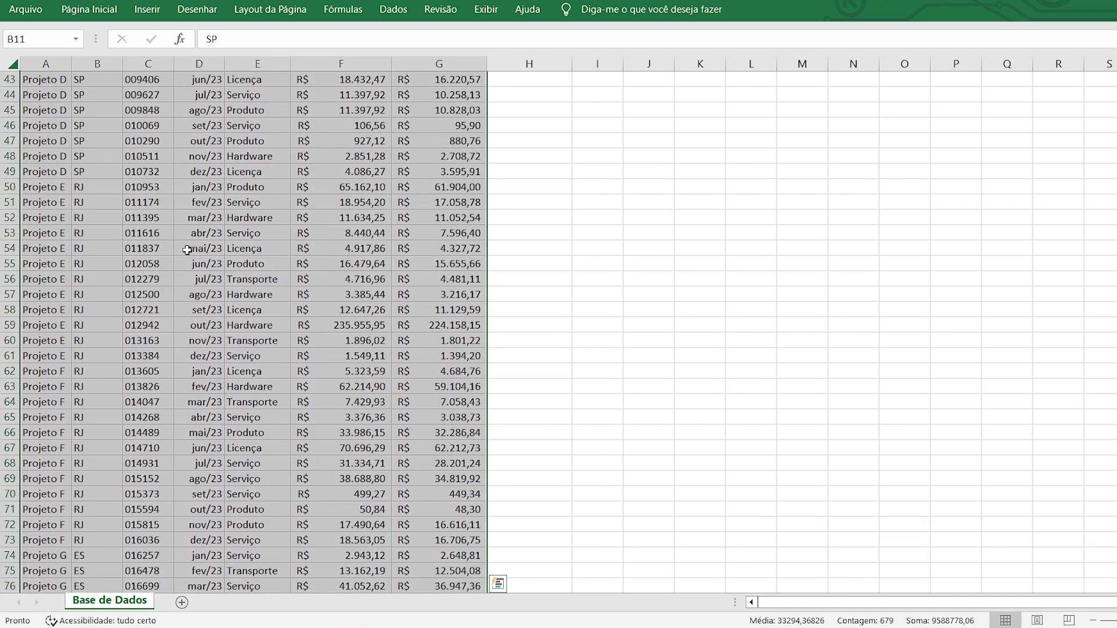
scroll(187, 252, "up", 15)
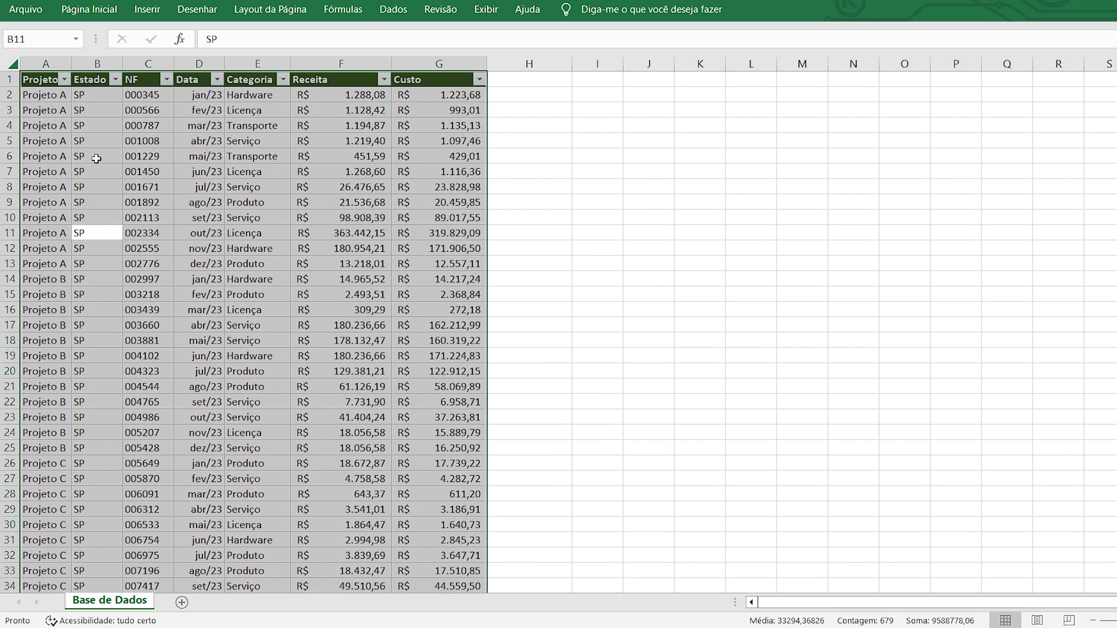
Select the full data range from the Projeto header in A1 through the last Custo record in row 97.
left_click(45, 126)
key("Up")
key("Up")
key("Up")
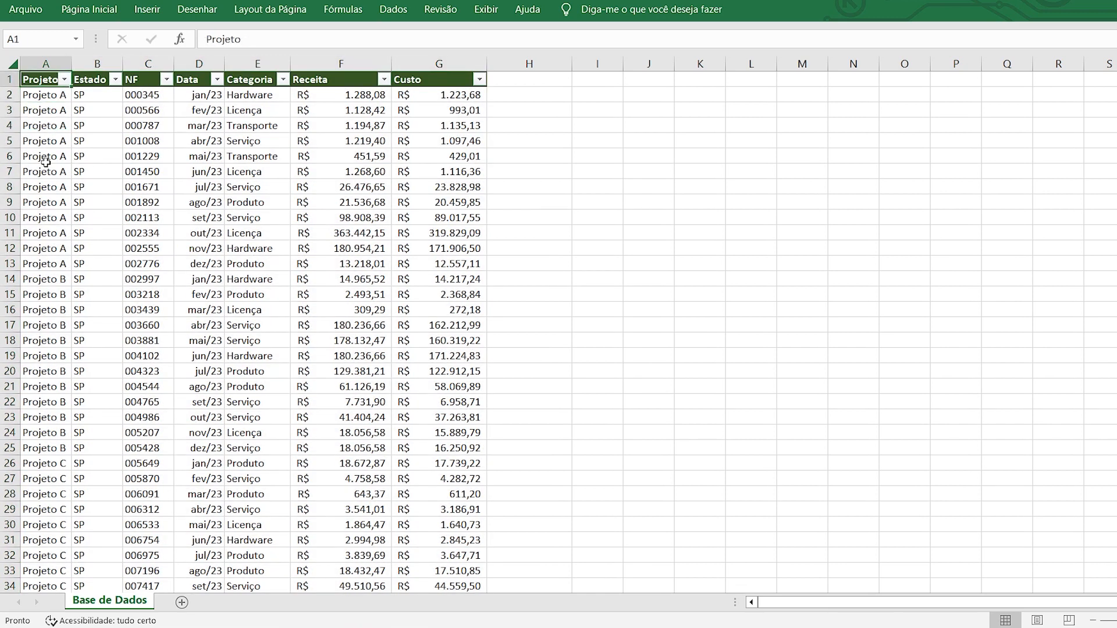
key("ctrl+shift+Right")
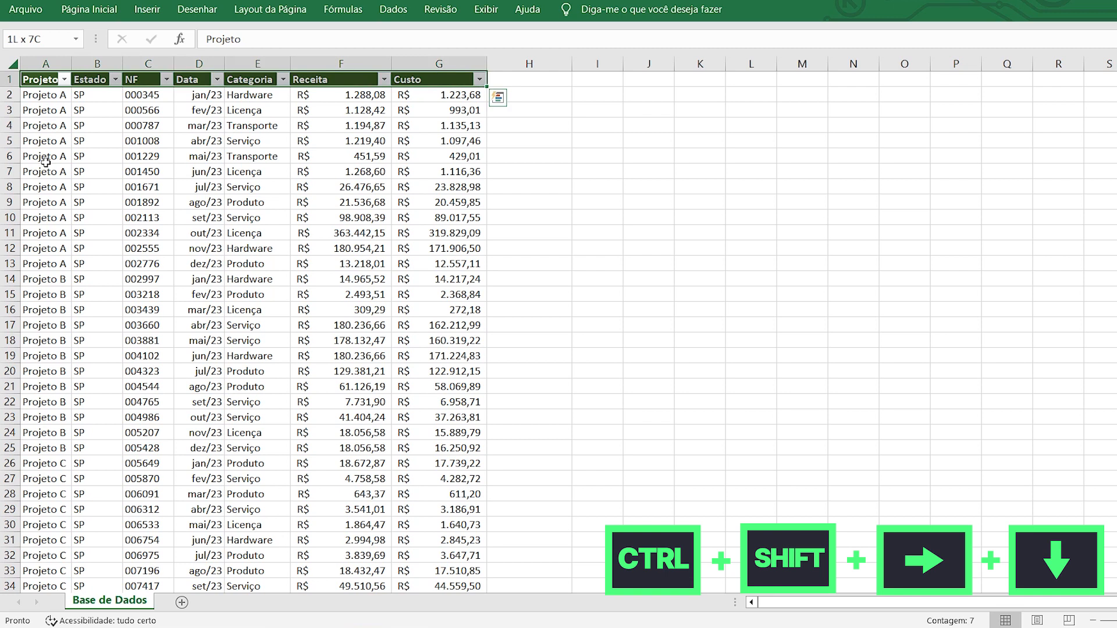
key("ctrl+shift+Down")
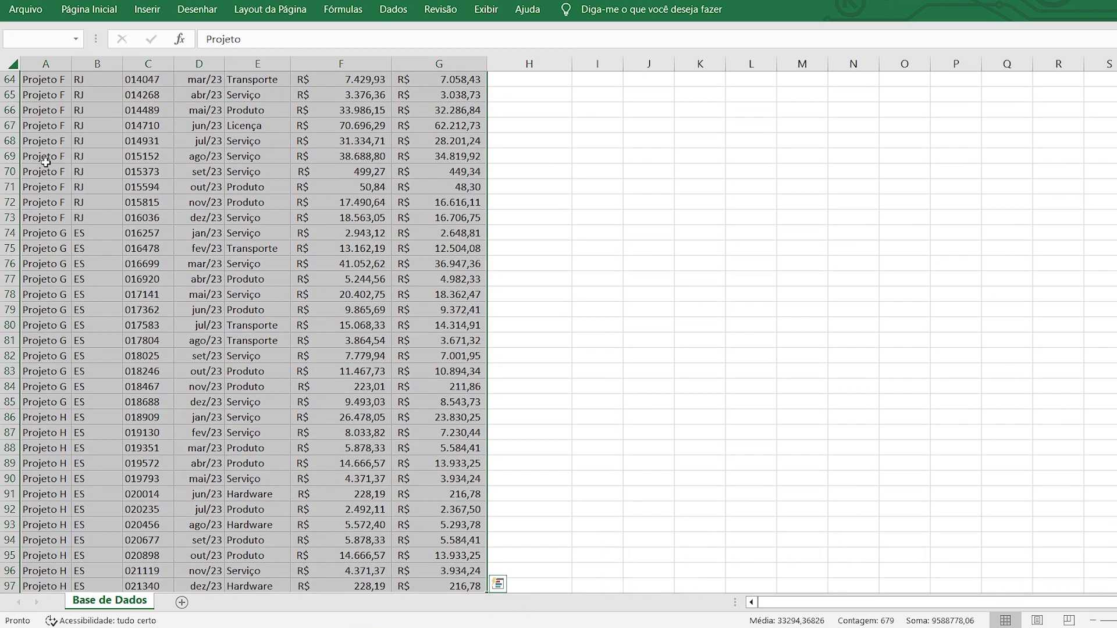
scroll(323, 341, "down", 2)
scroll(321, 387, "up", 6)
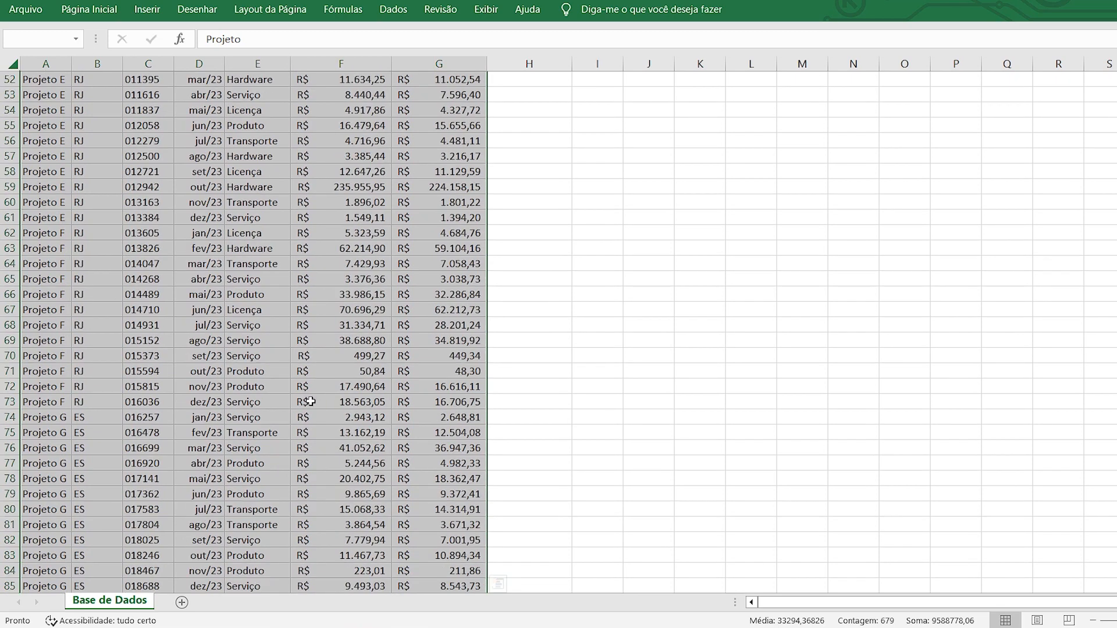
scroll(310, 402, "up", 17)
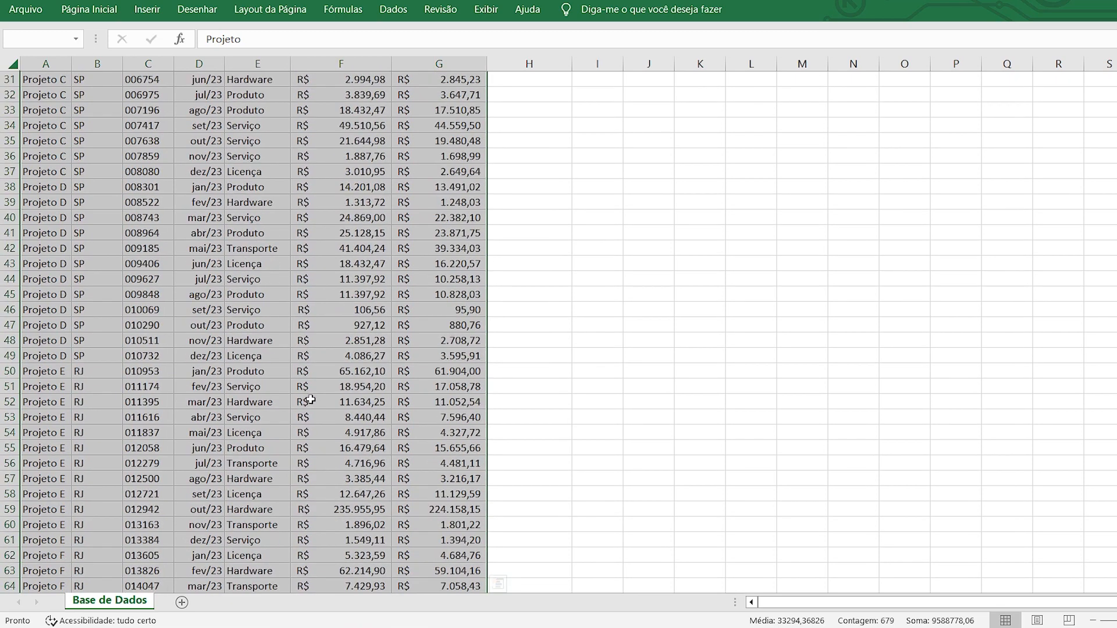
Create a pivot table from 'Base de Dados'!$A$1:$G$97 on a new worksheet.
left_click(146, 10)
left_click(44, 65)
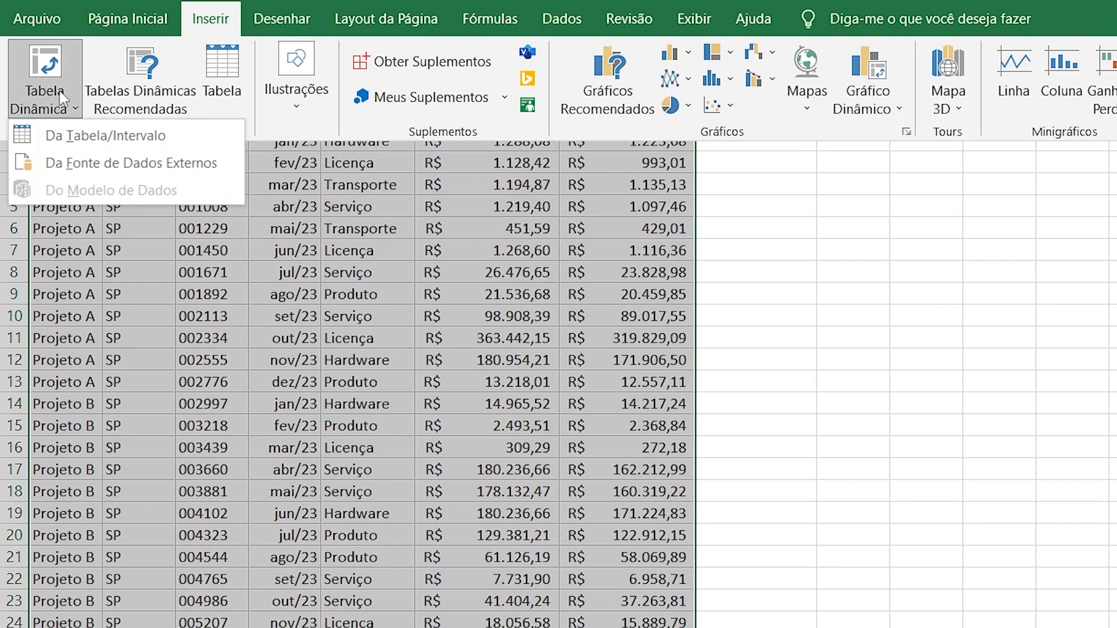
left_click(82, 136)
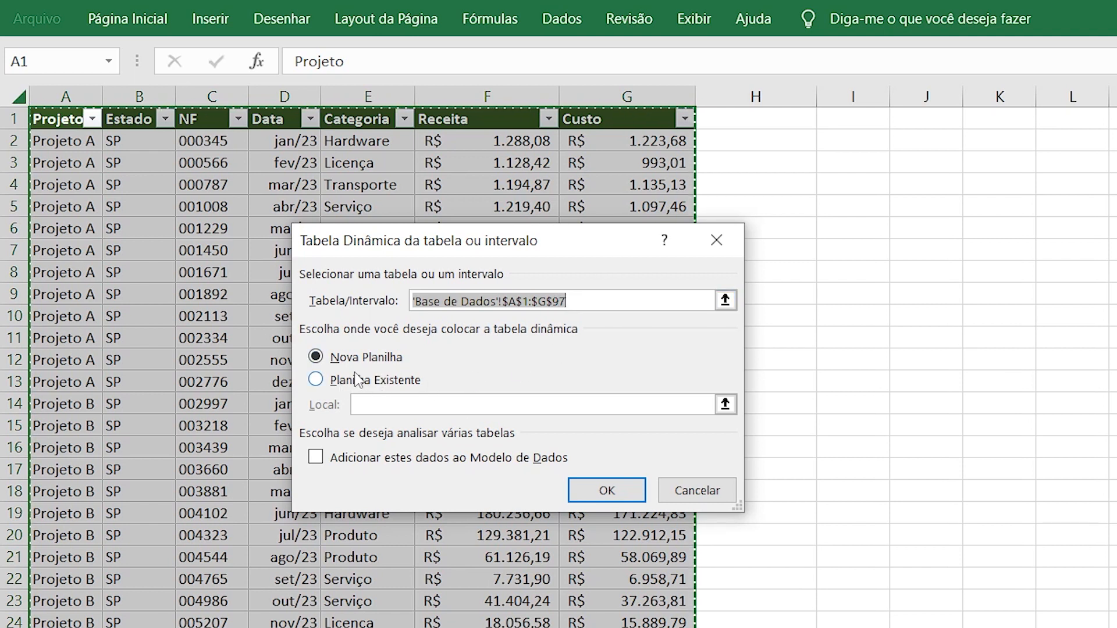
left_click(602, 489)
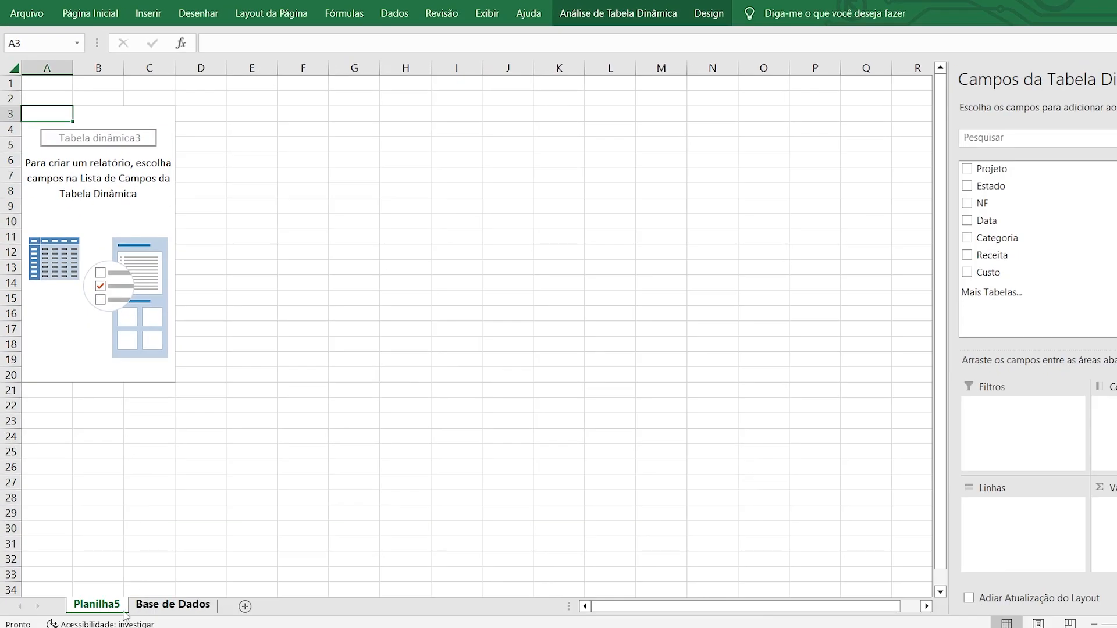
Move the new pivot sheet after Base de Dados and rename it Tabela Dinâmica.
left_click_drag(100, 610, 199, 611)
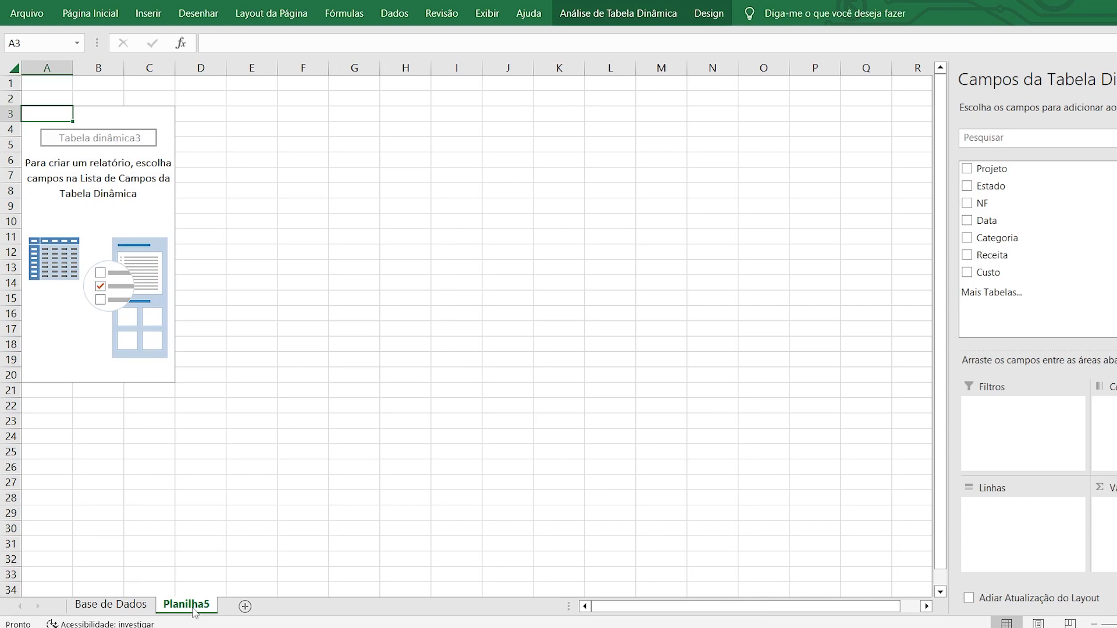
right_click(194, 608)
left_click(239, 456)
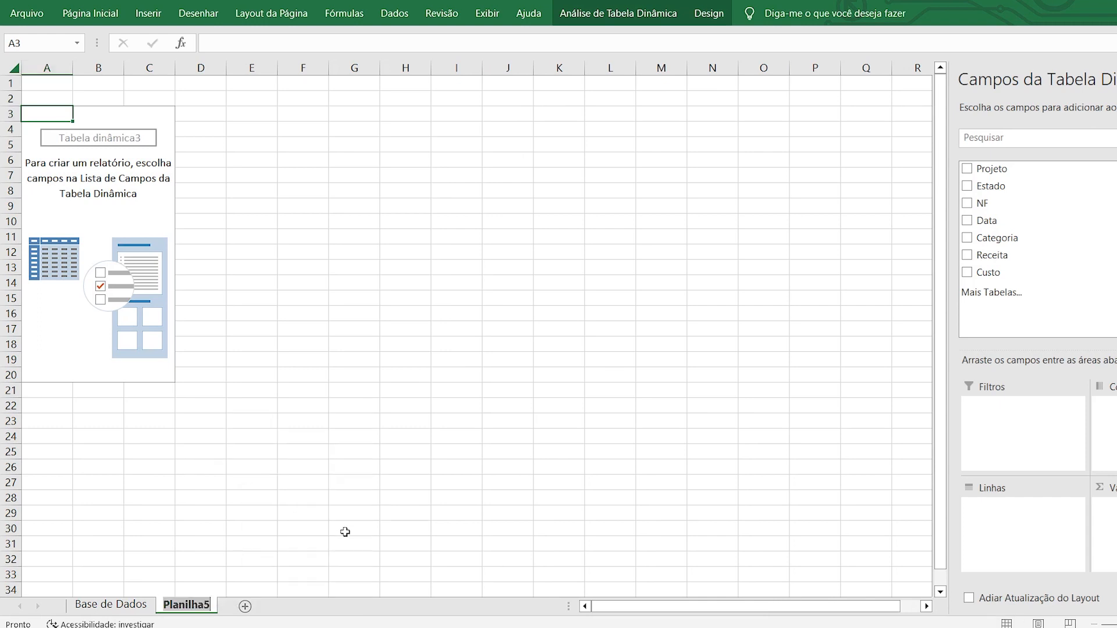
type("TAbela Dinâmica")
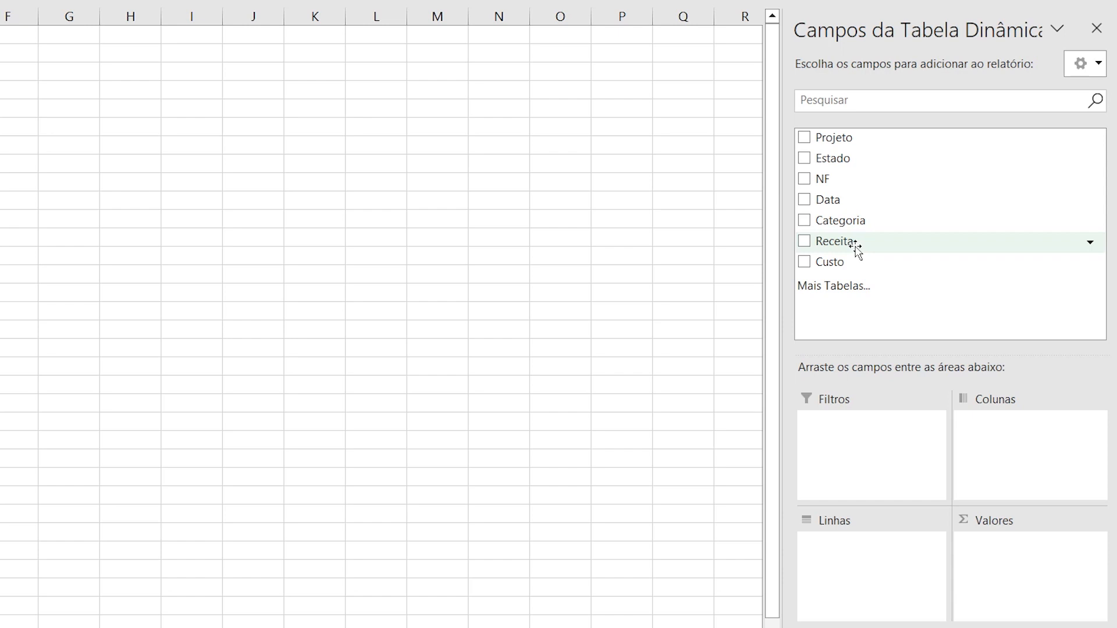
Add the Receita field to the pivot table's values as a sum and inspect the resulting cell.
left_click_drag(857, 245, 1027, 576)
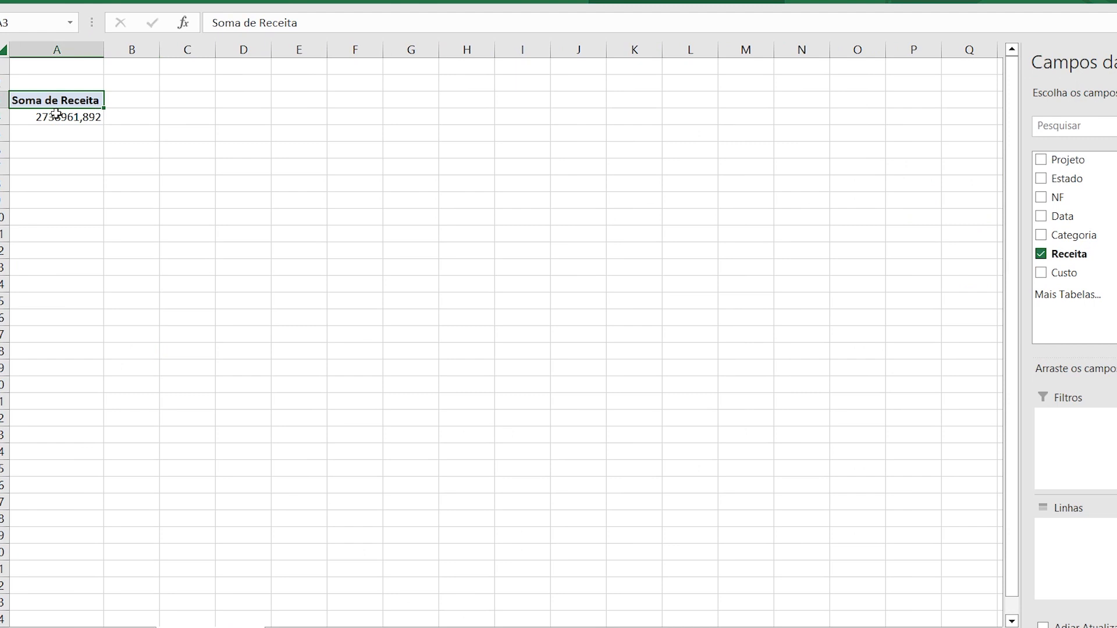
left_click(57, 115)
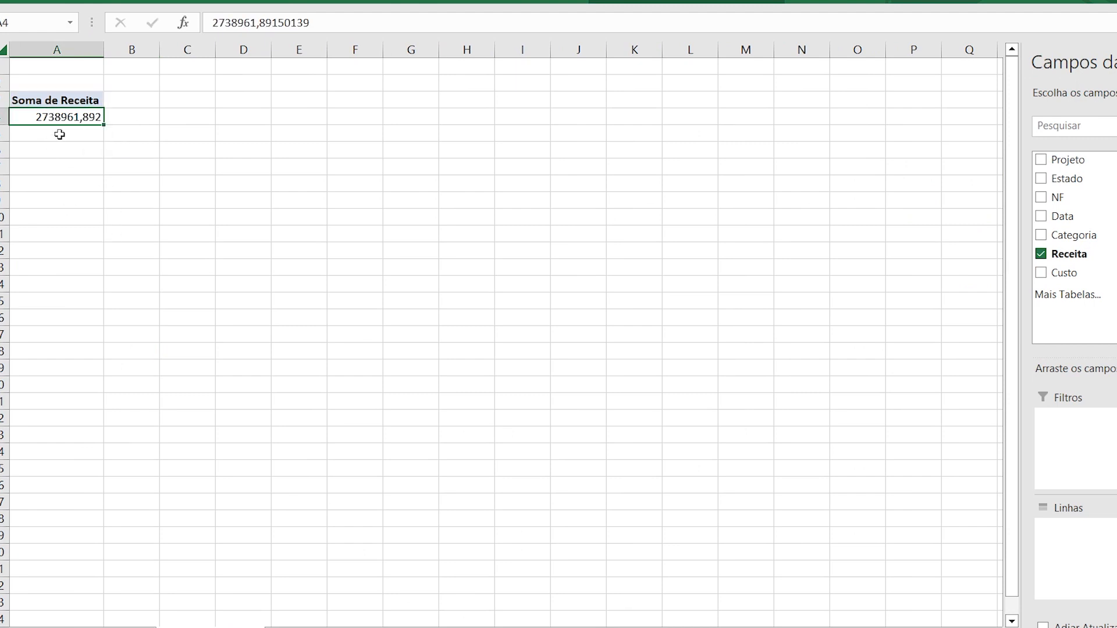
left_click(64, 133)
Format the Soma de Receita value in A4 as Moeda with the R$ symbol and 0 decimal places.
left_click(62, 119)
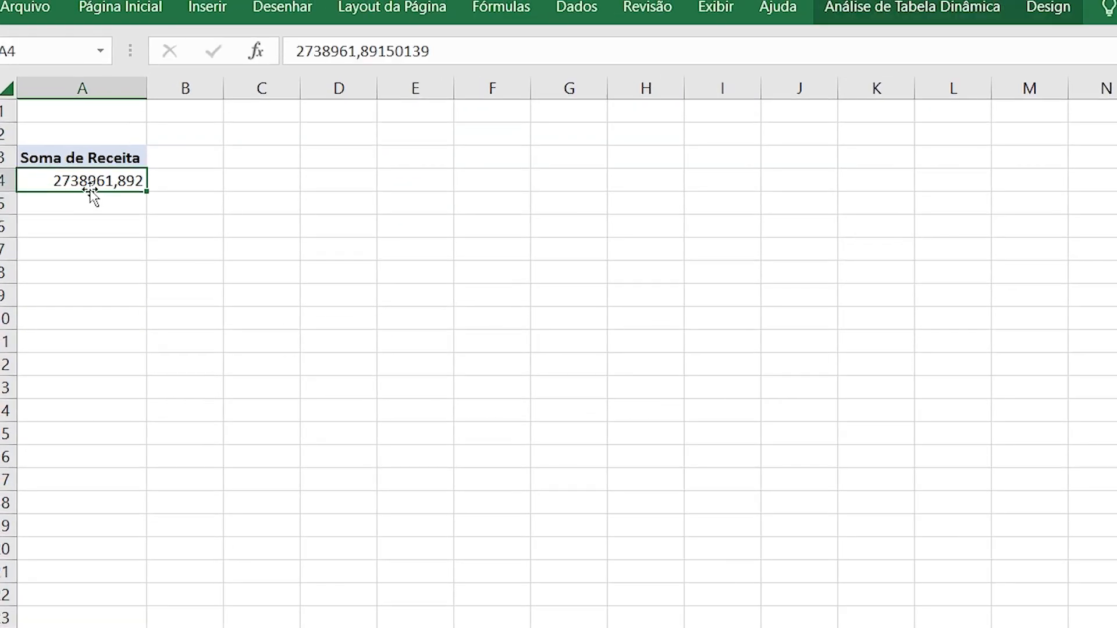
key("ctrl+1")
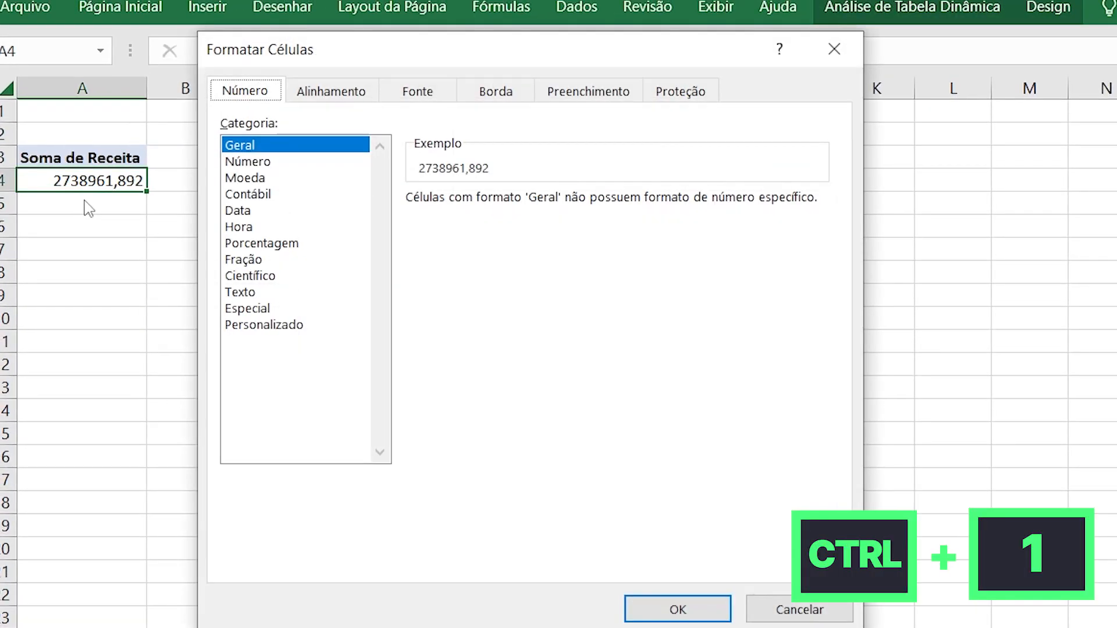
left_click(260, 180)
double_click(576, 206)
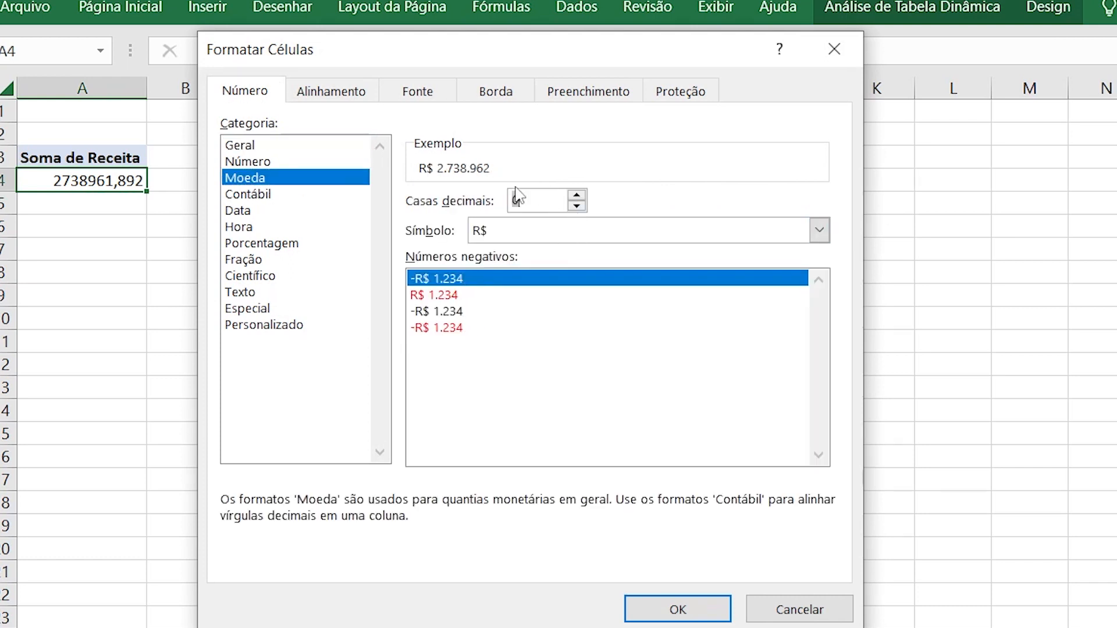
left_click(676, 608)
left_click(254, 265)
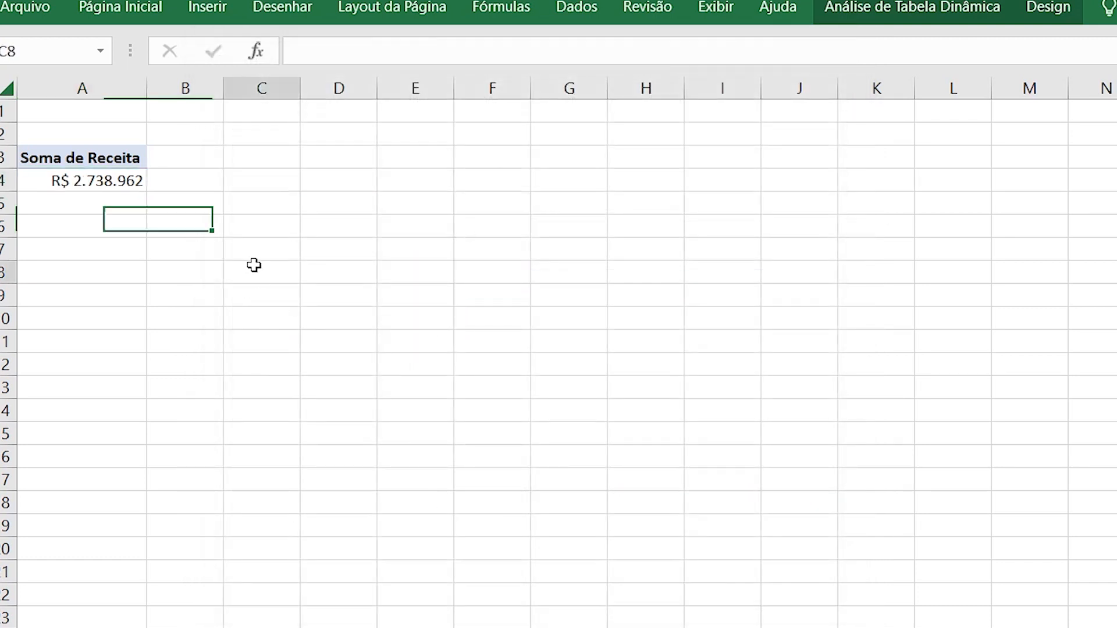
Compare the pivot's Receita sum with the Receita column in Base de Dados by selecting its records from F2 down.
left_click(92, 179)
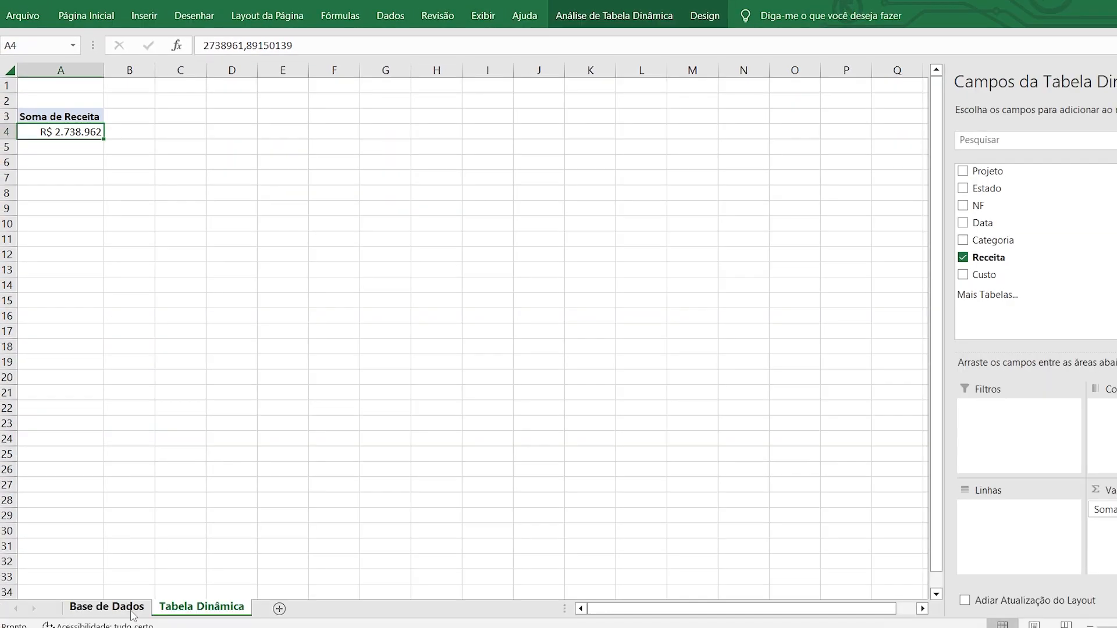
left_click(106, 607)
left_click(254, 193)
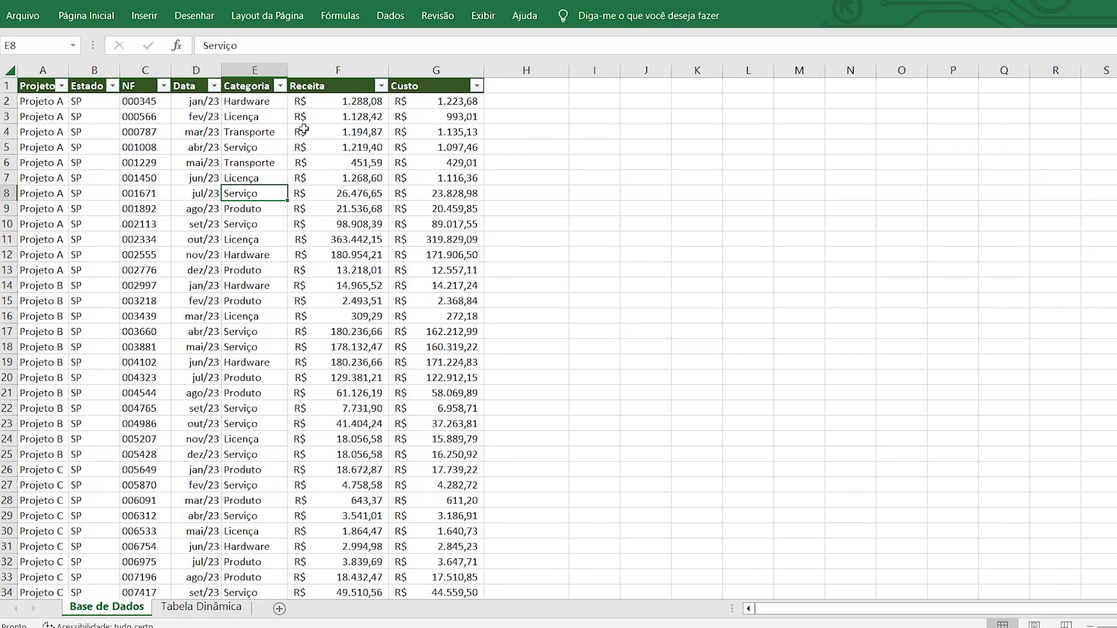
left_click(335, 101)
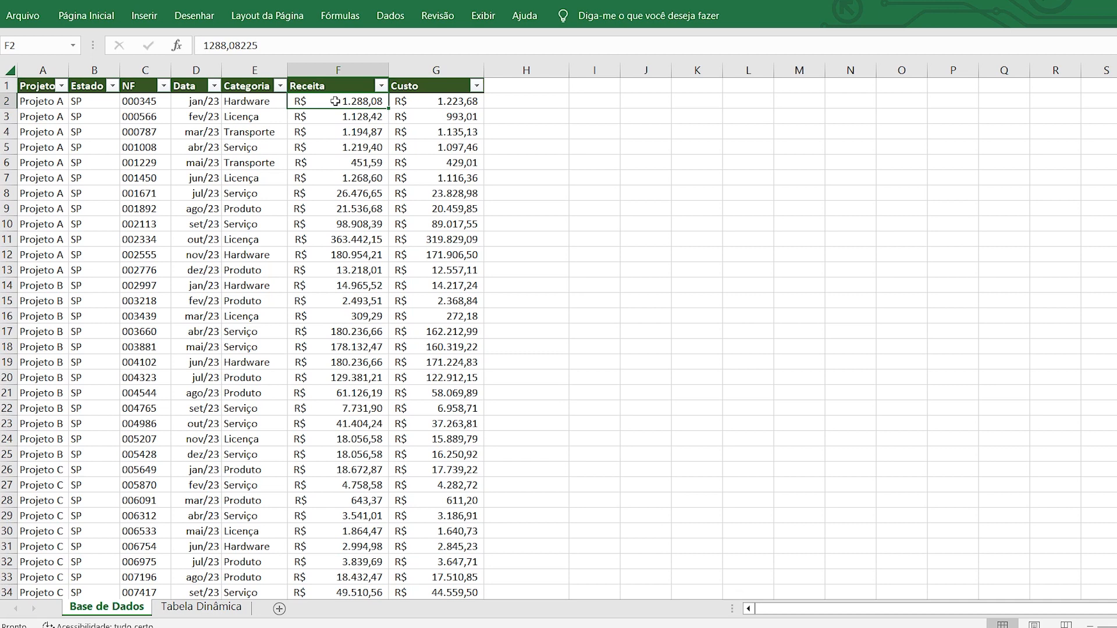
key("ctrl+shift+Down")
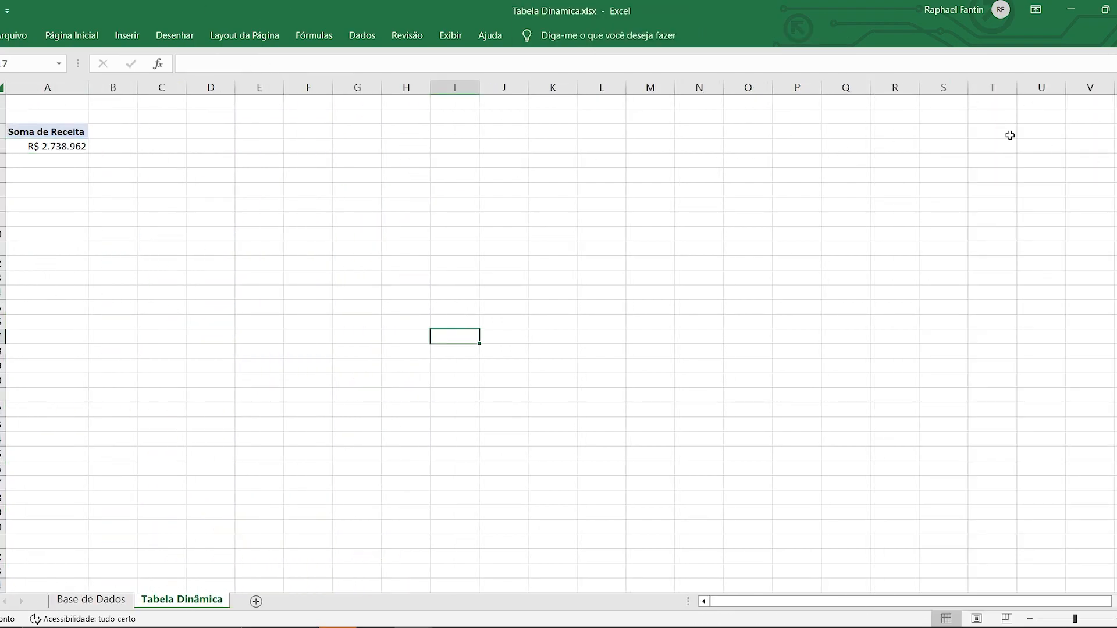
Add Projeto to the pivot table's rows and Data to its columns, keeping only the Meses grouping.
left_click(36, 135)
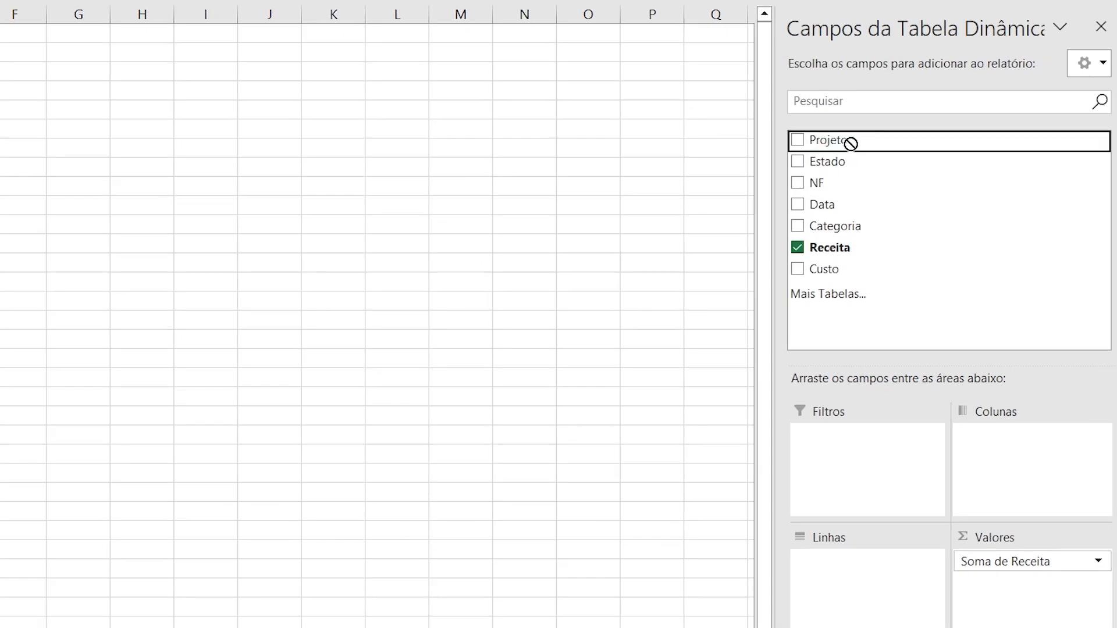
left_click_drag(948, 185, 941, 371)
left_click_drag(841, 385, 860, 588)
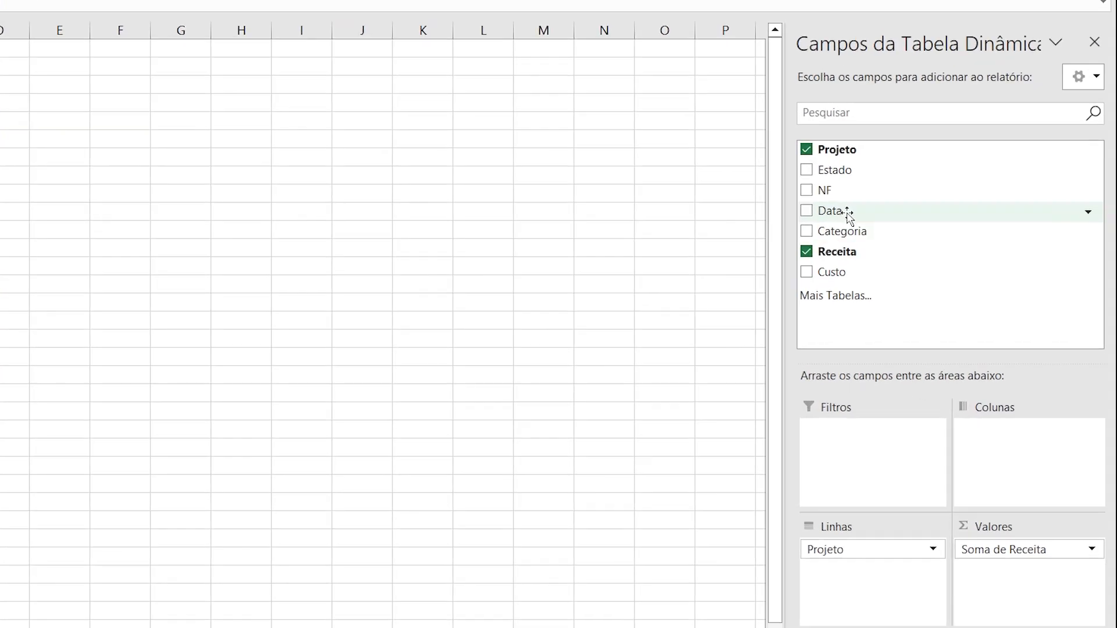
left_click_drag(848, 213, 997, 451)
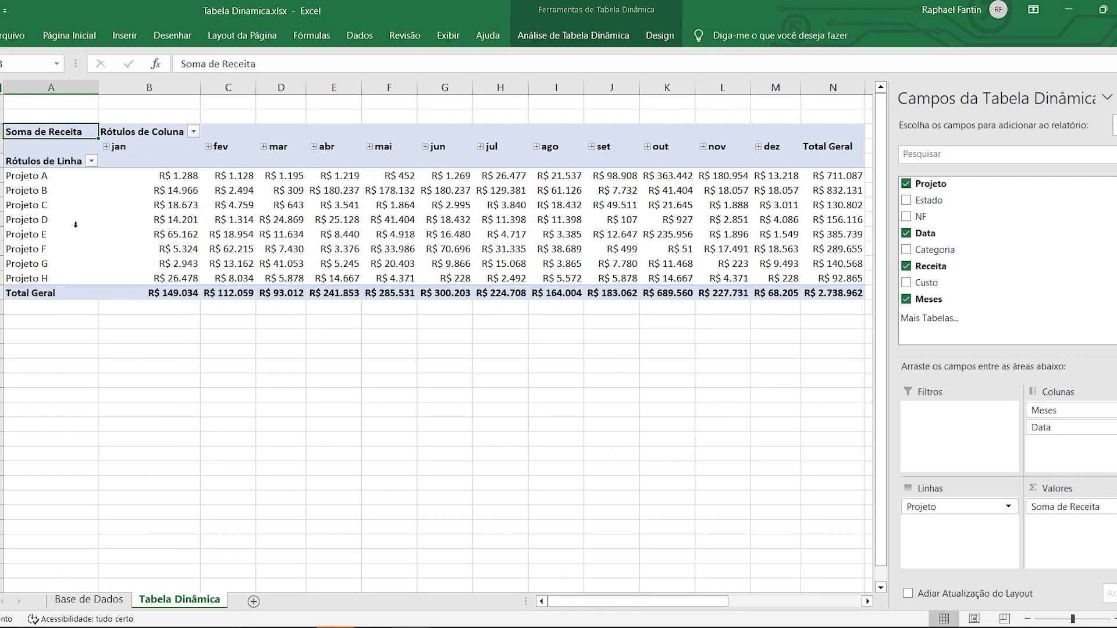
left_click(907, 233)
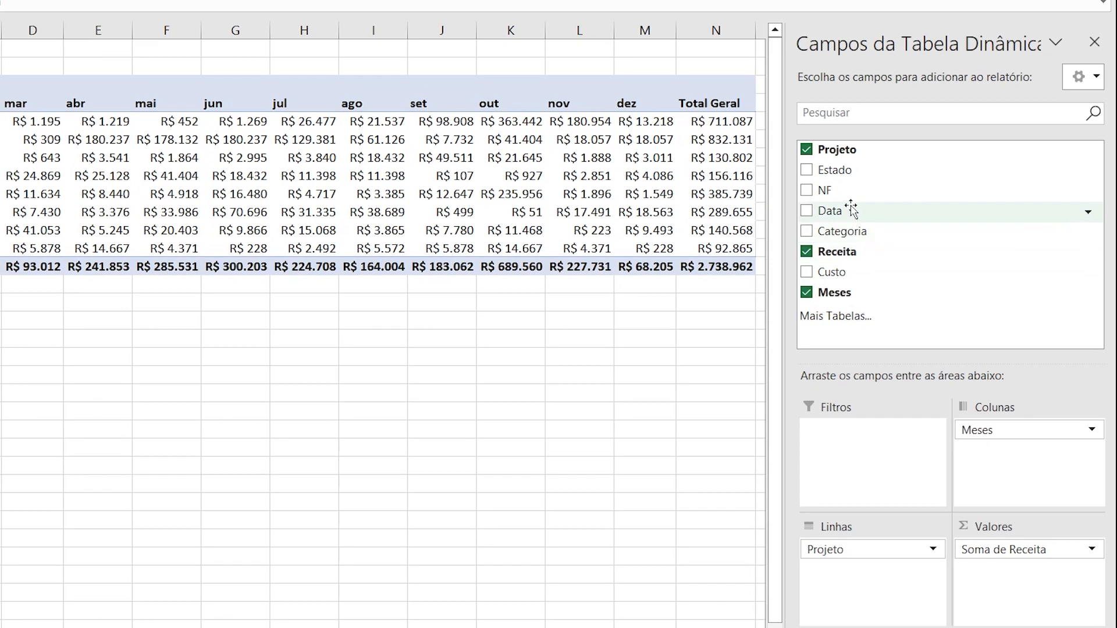
Add Estado as the pivot table's report filter, filter it to ES and highlight the remaining project rows.
left_click_drag(838, 170, 850, 445)
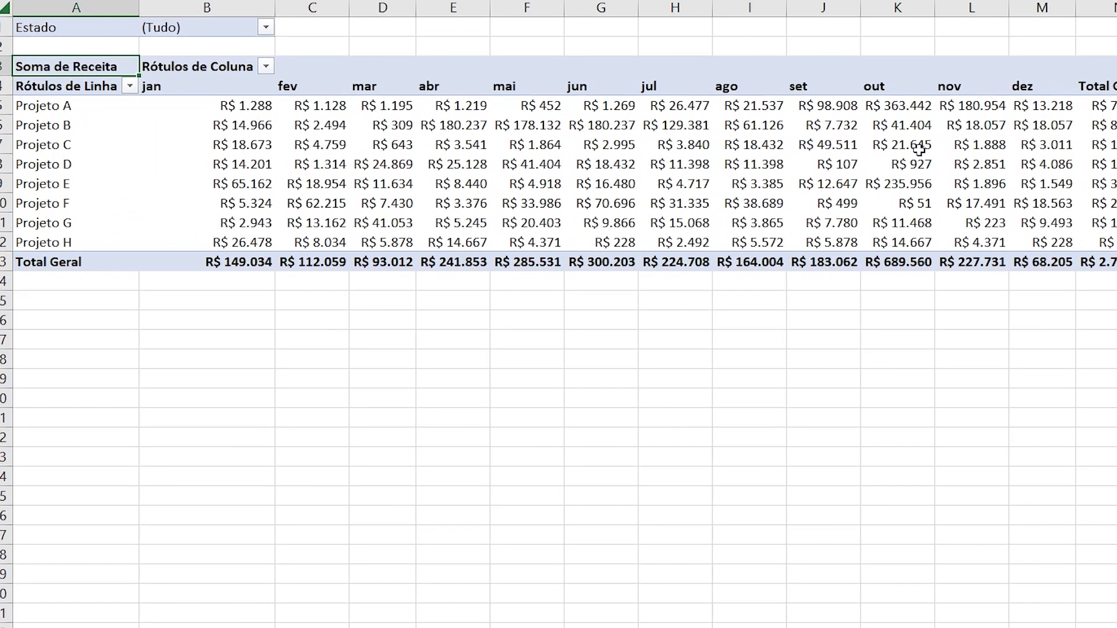
left_click(266, 29)
left_click(62, 92)
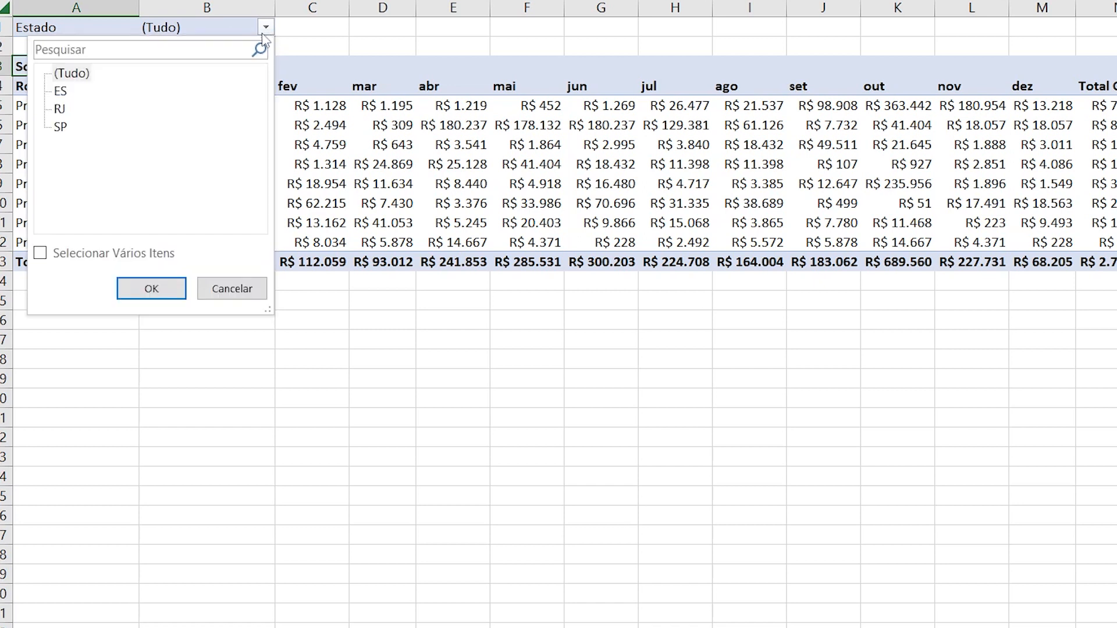
left_click(60, 94)
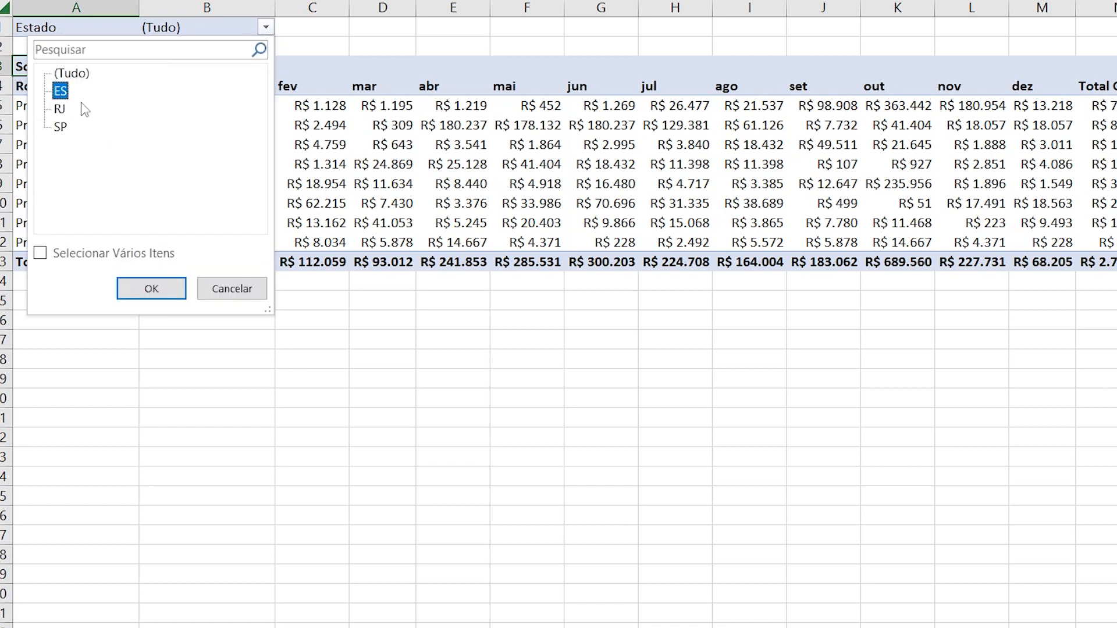
left_click(151, 289)
left_click_drag(46, 106, 63, 133)
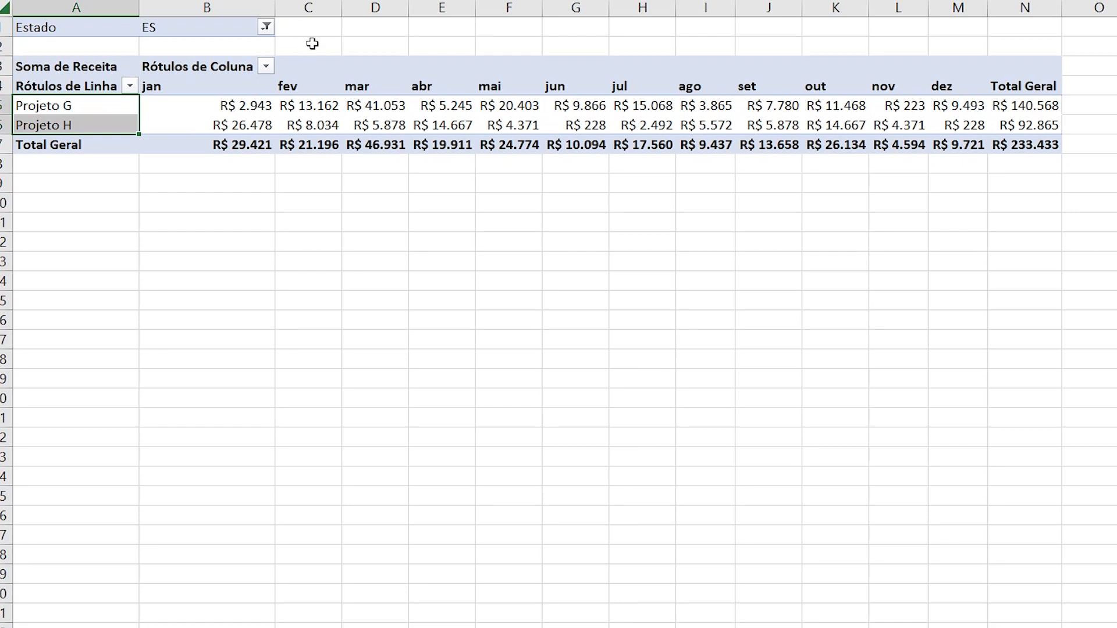
Allow multiple items in the Estado report filter, include SP alongside ES, and highlight the listed project rows.
left_click(266, 27)
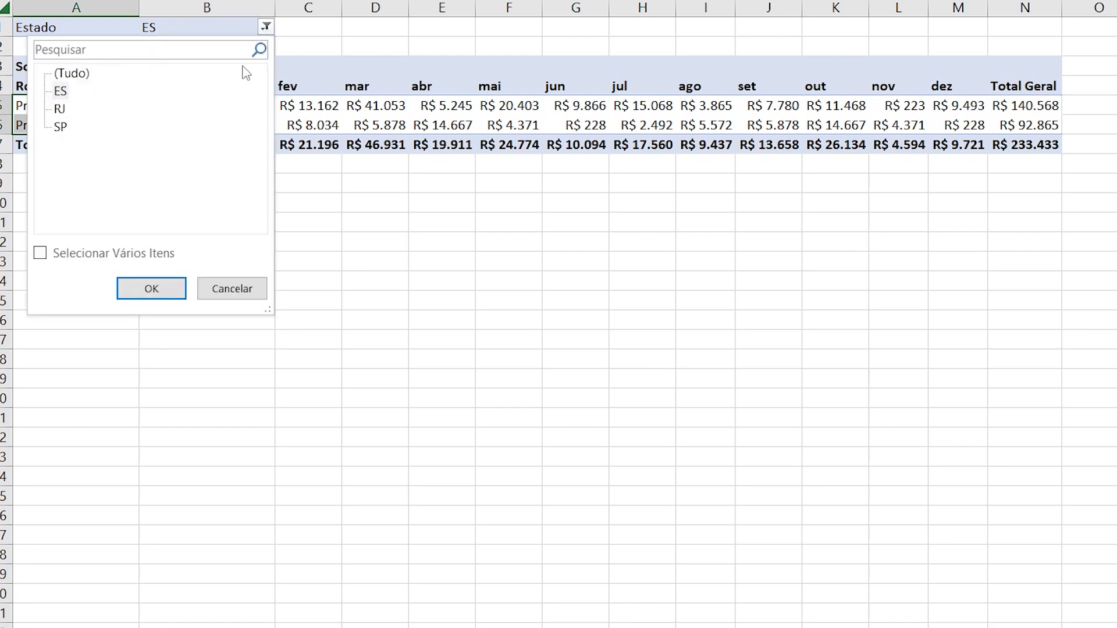
left_click(40, 255)
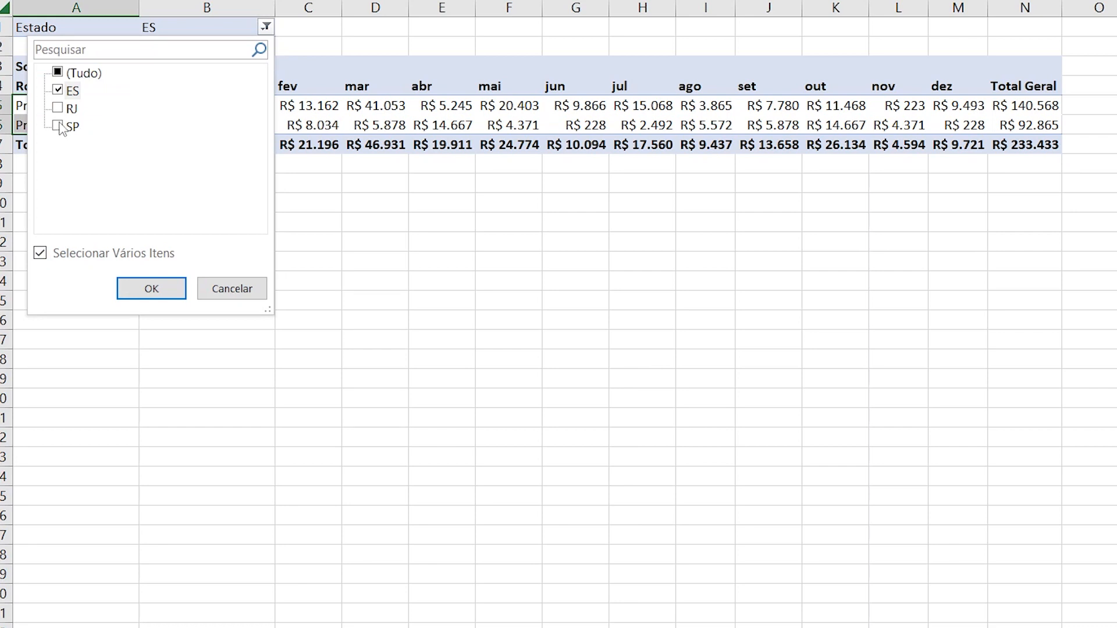
left_click(59, 126)
left_click(153, 290)
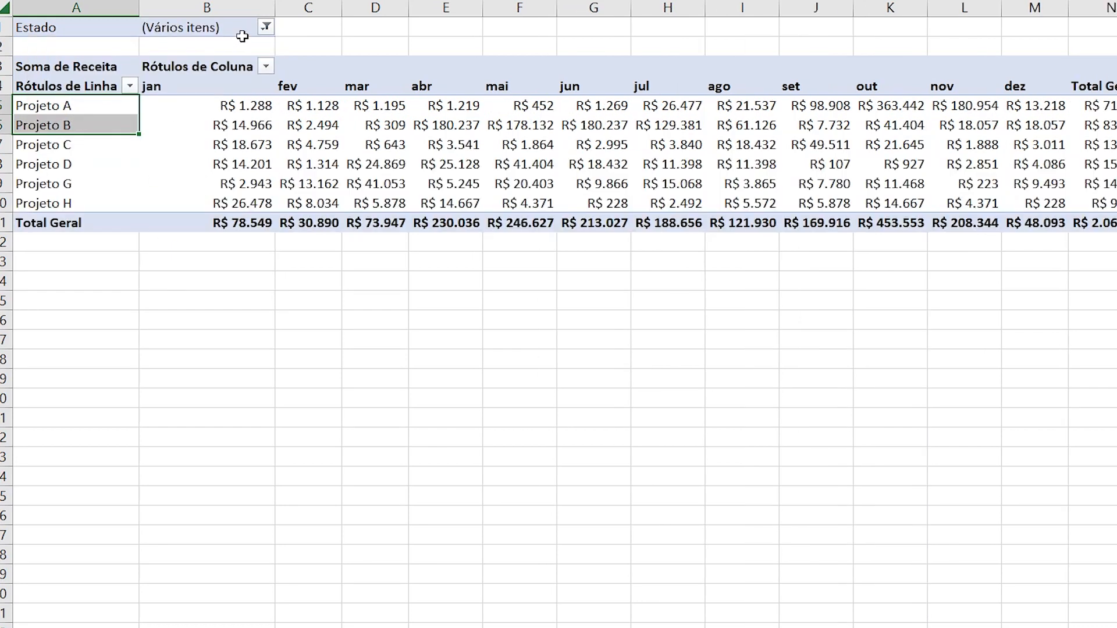
left_click(266, 27)
key("Escape")
left_click_drag(58, 111, 104, 196)
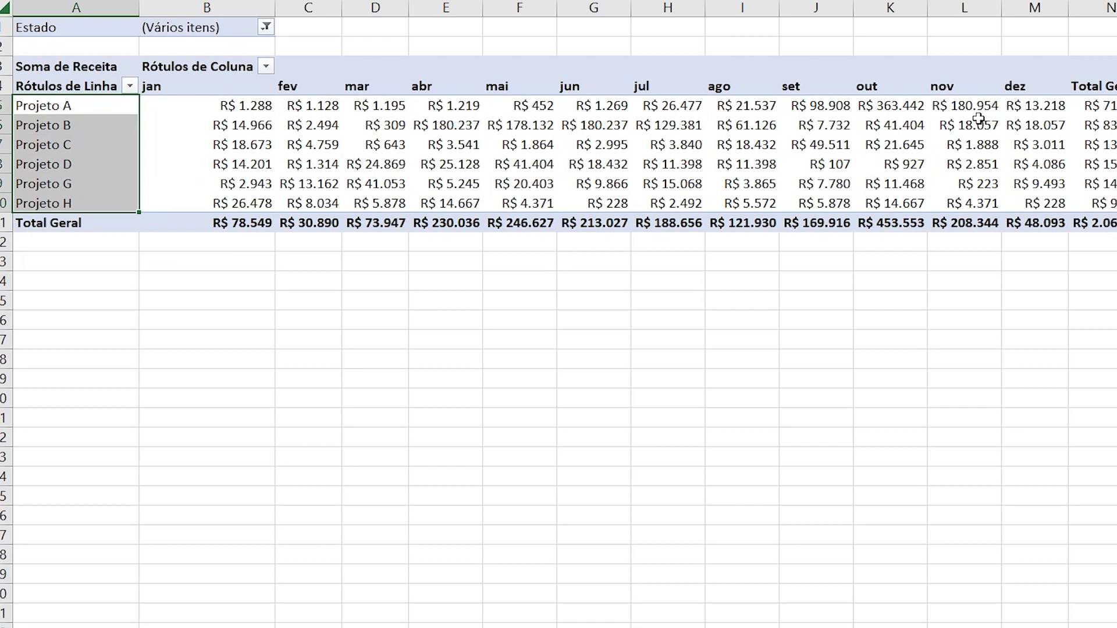
Add the Categoria field to the pivot table's rows beneath Projeto.
left_click(519, 66)
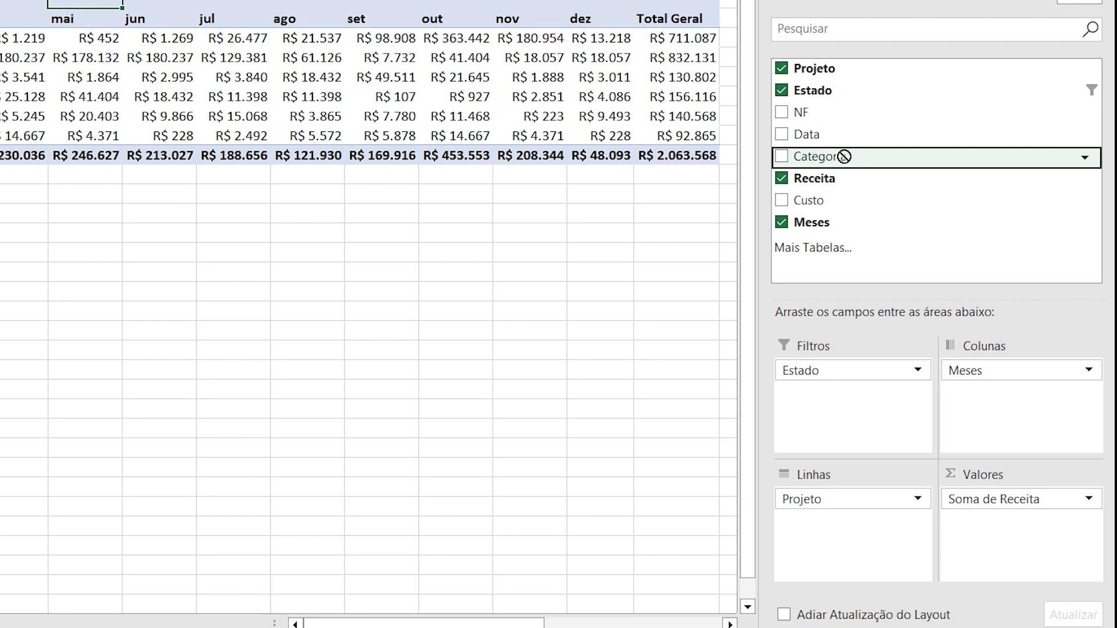
left_click_drag(964, 249, 971, 251)
left_click_drag(849, 159, 841, 531)
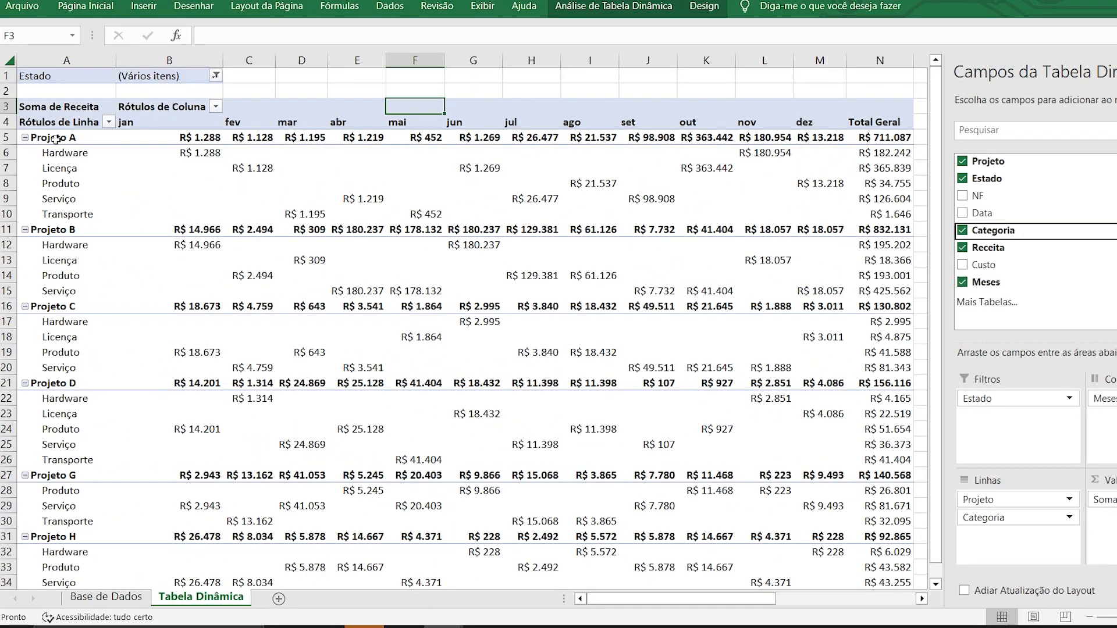
Collapse the entire row field to hide the categories under every project, and expand the entire field again.
left_click(68, 168)
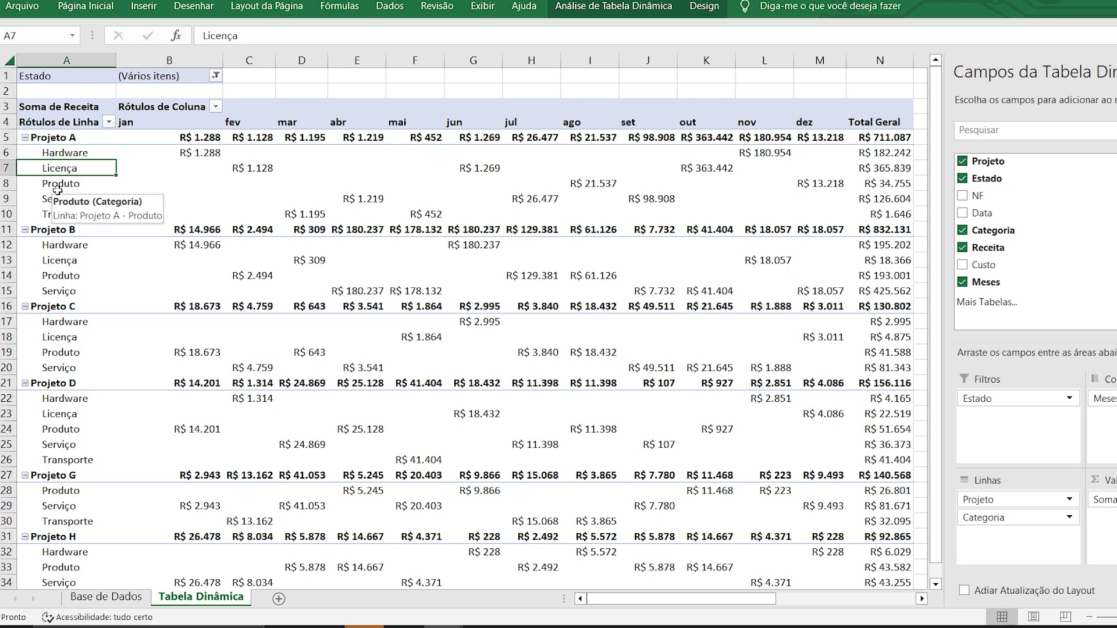
right_click(58, 190)
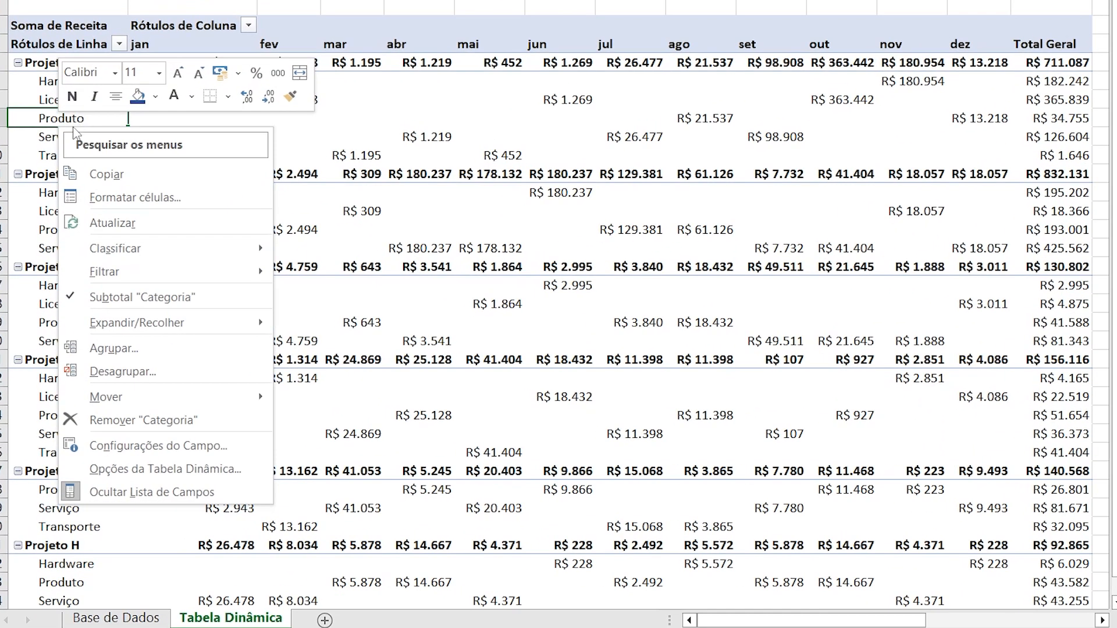
mouse_move(151, 328)
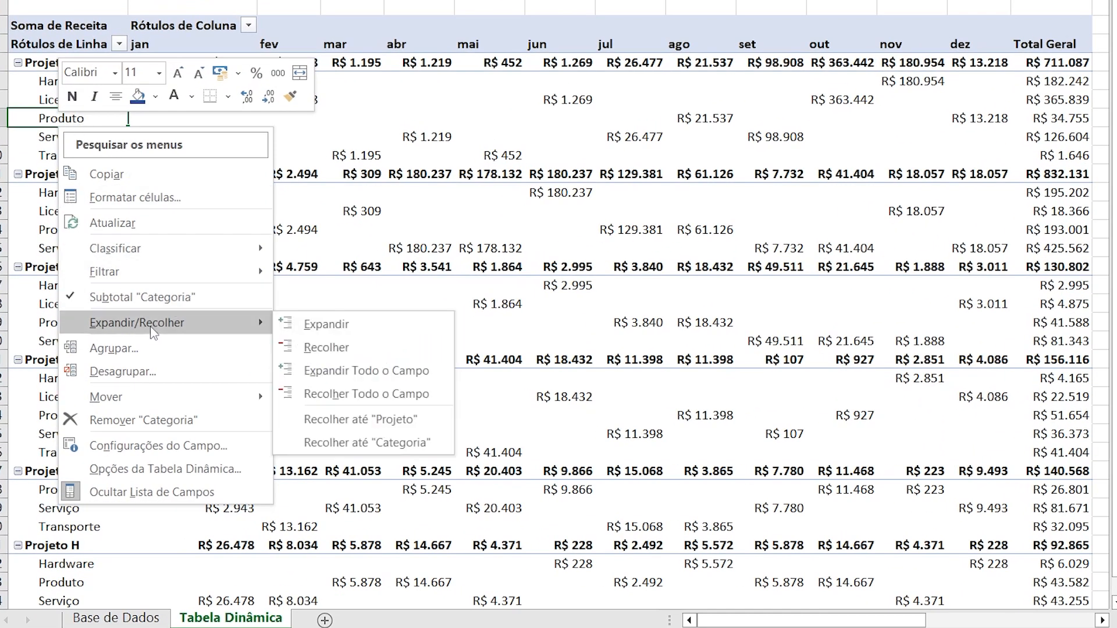
left_click(336, 394)
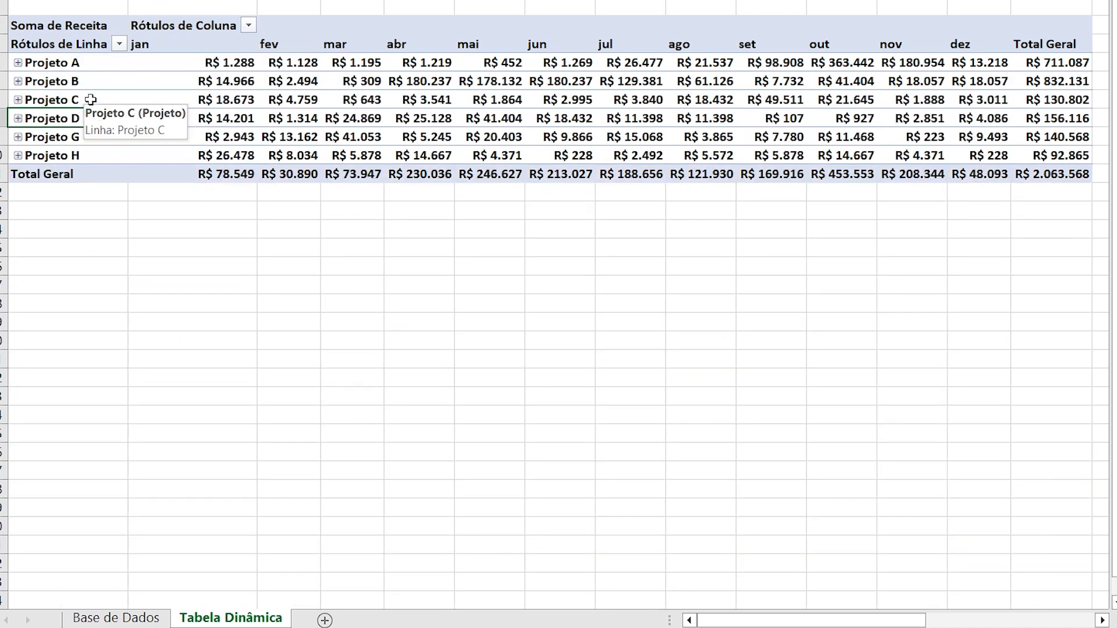
right_click(53, 84)
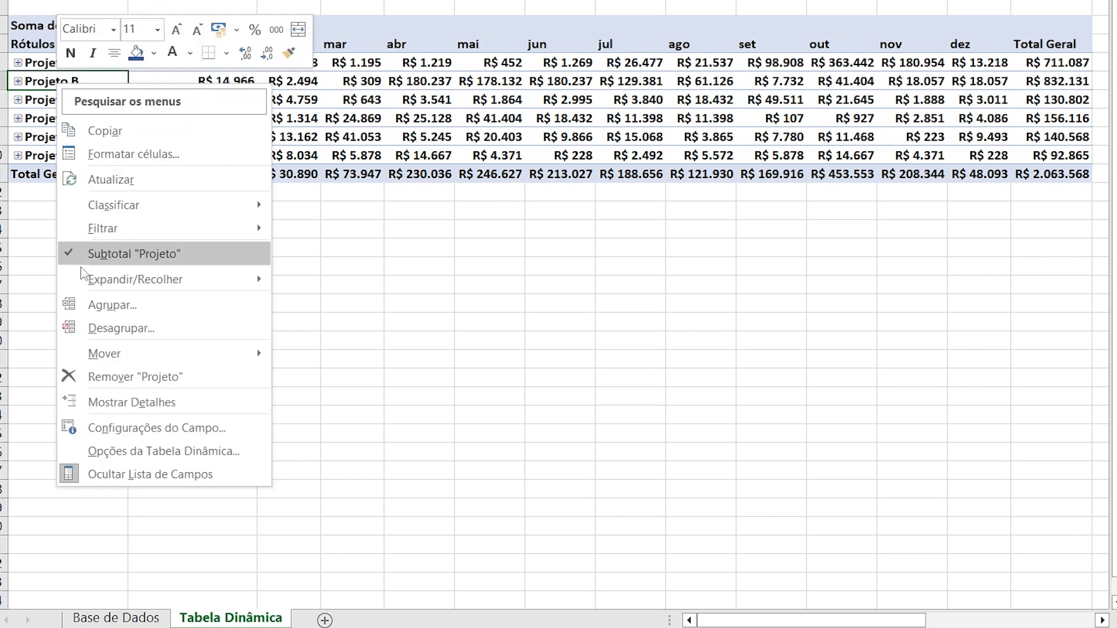
mouse_move(120, 282)
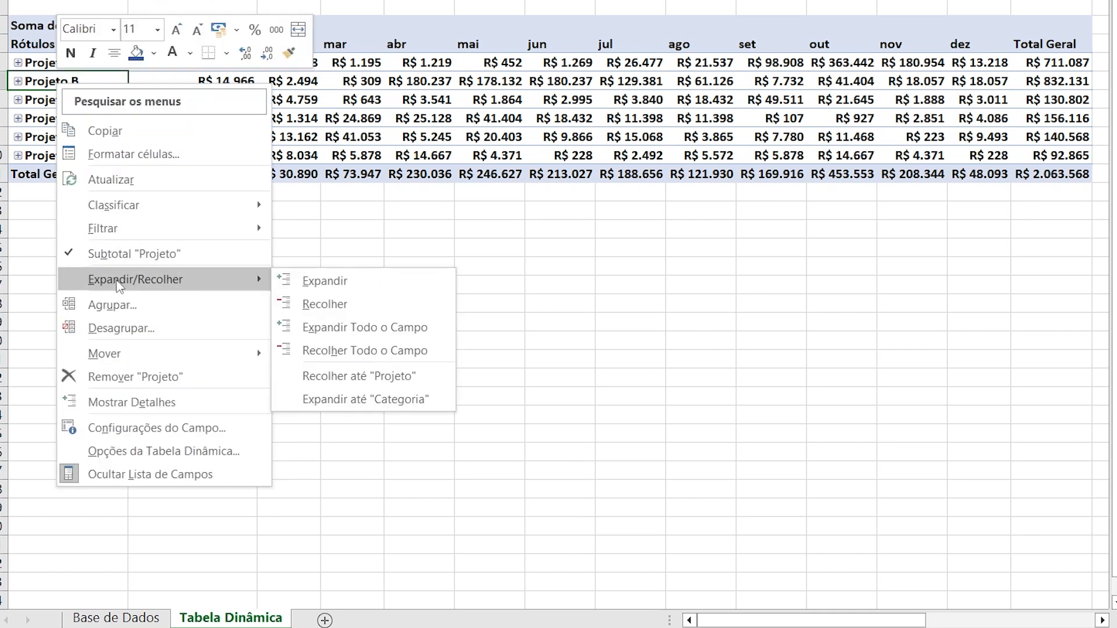
left_click(367, 329)
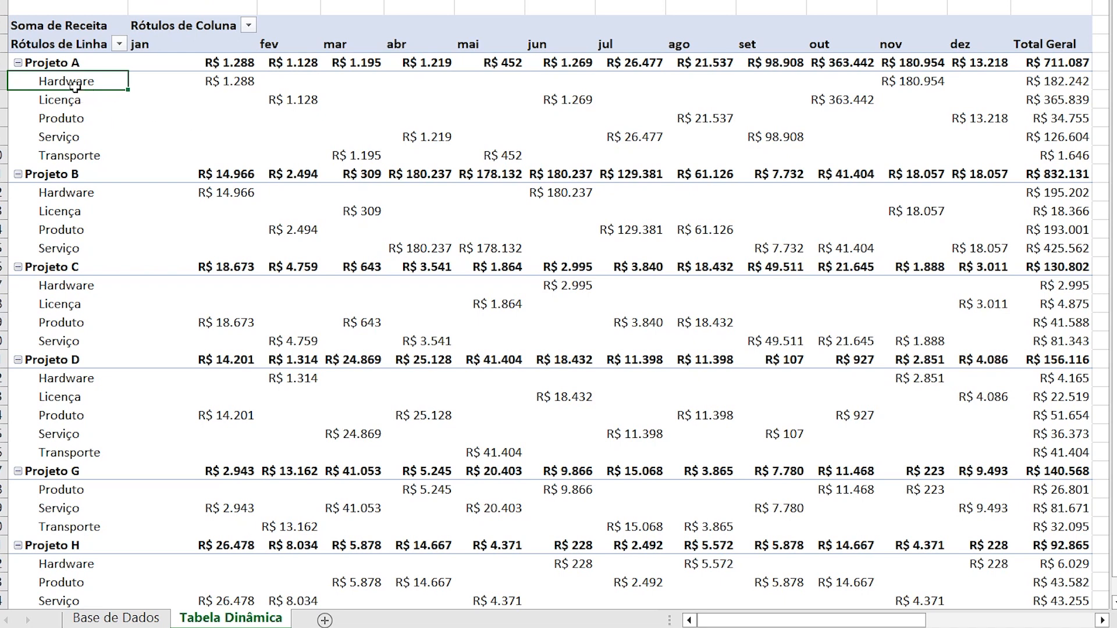
Enable the classic pivot table layout in the pivot table's display options.
left_click(56, 119)
right_click(57, 121)
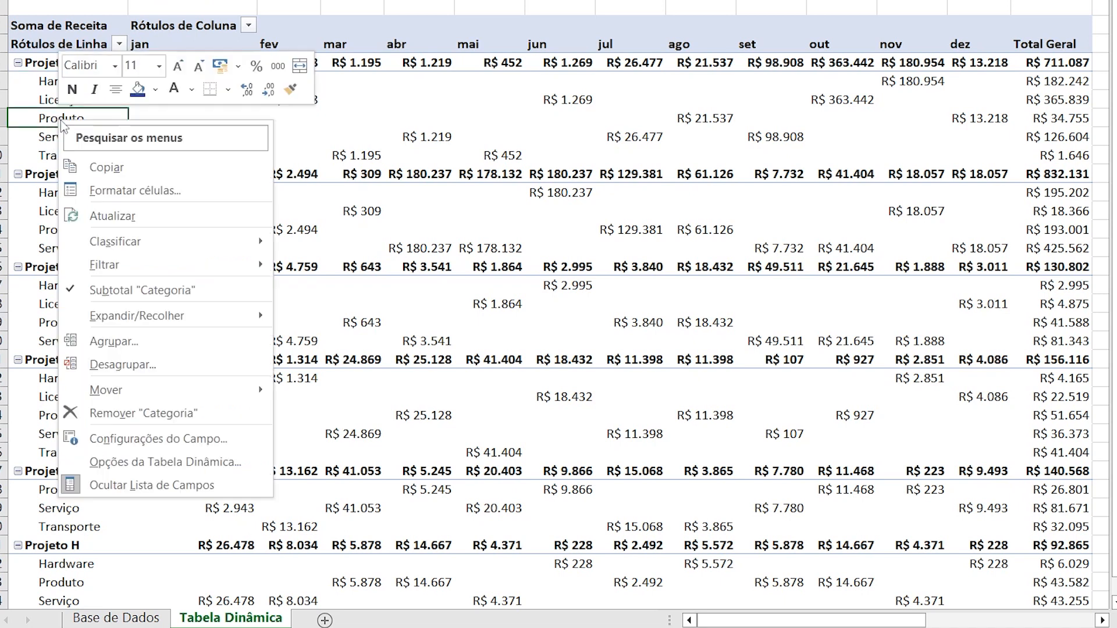
left_click(149, 462)
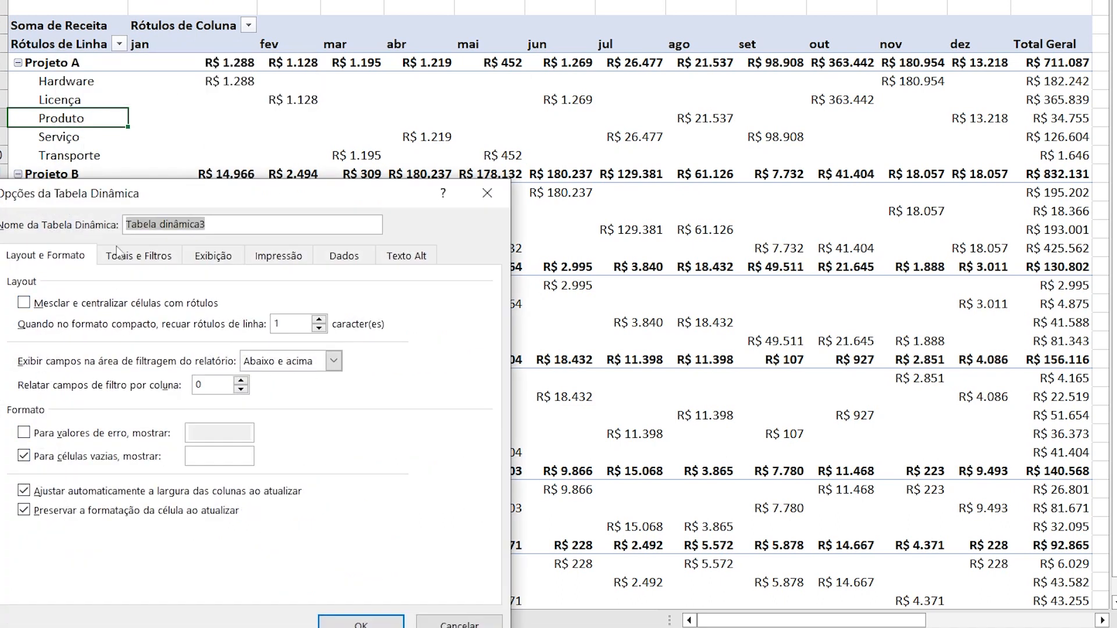
left_click_drag(133, 188, 169, 4)
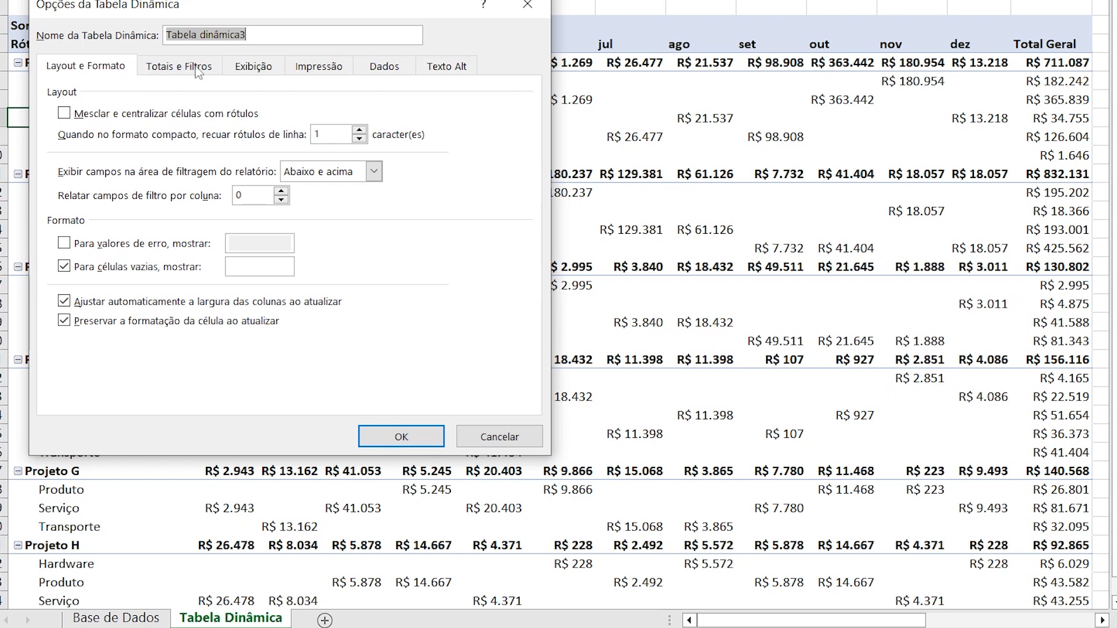
left_click(254, 69)
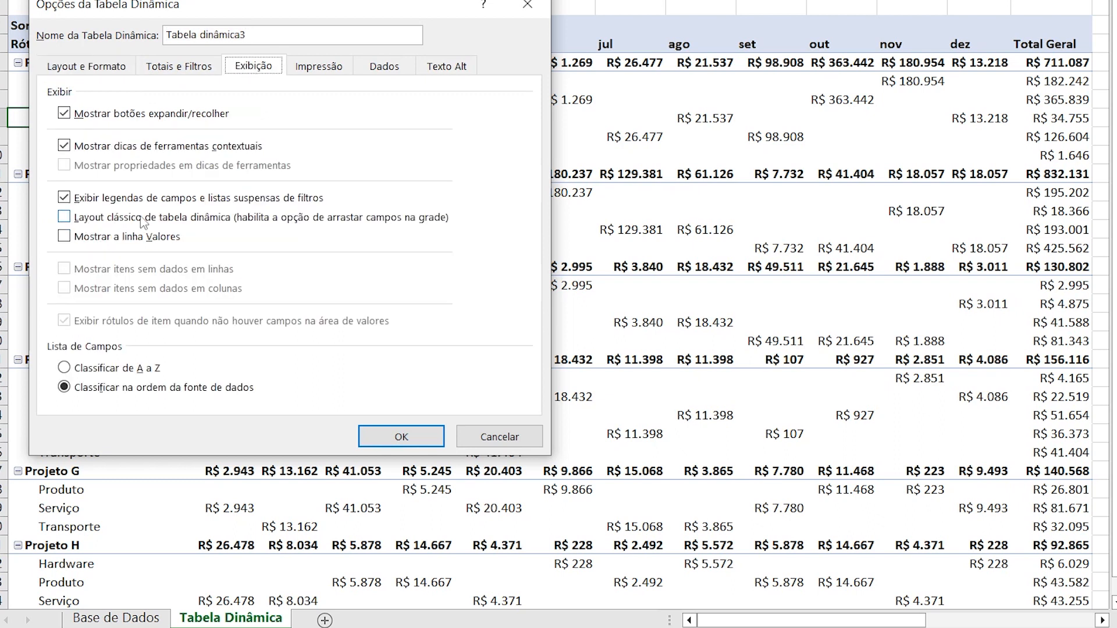
left_click(64, 217)
left_click(371, 436)
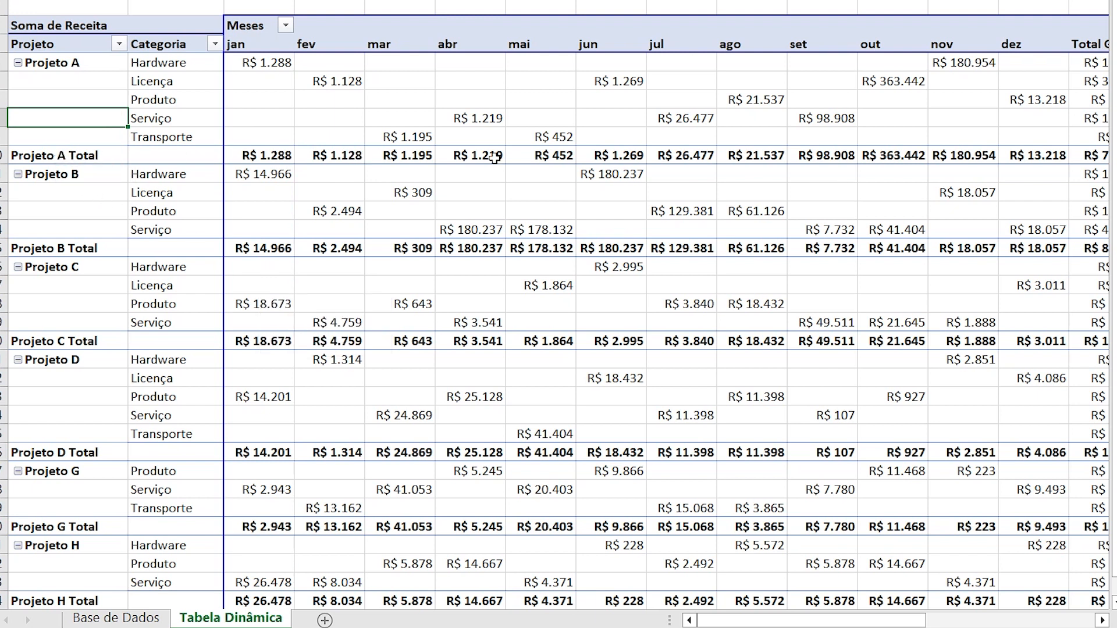
Remove the Projeto subtotals from the pivot table.
left_click(90, 156)
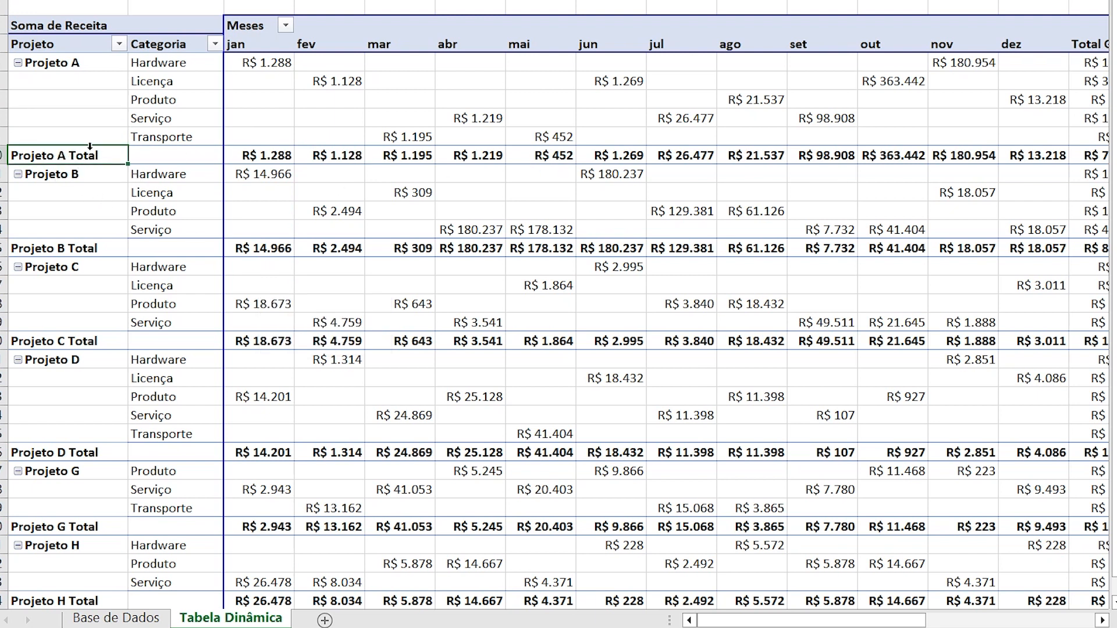
right_click(79, 158)
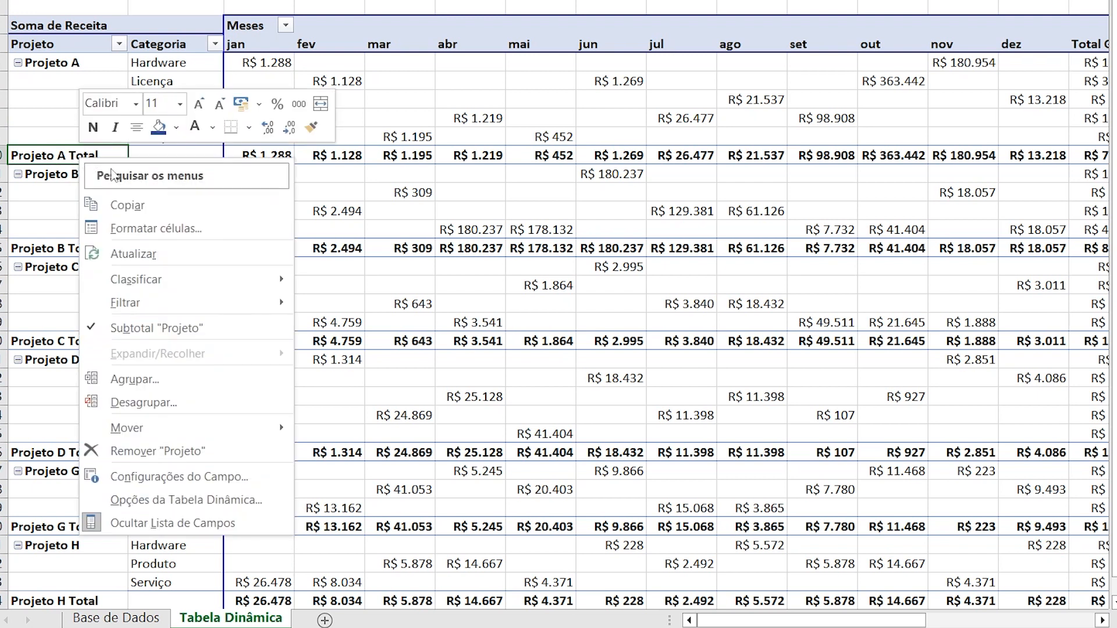
left_click(156, 329)
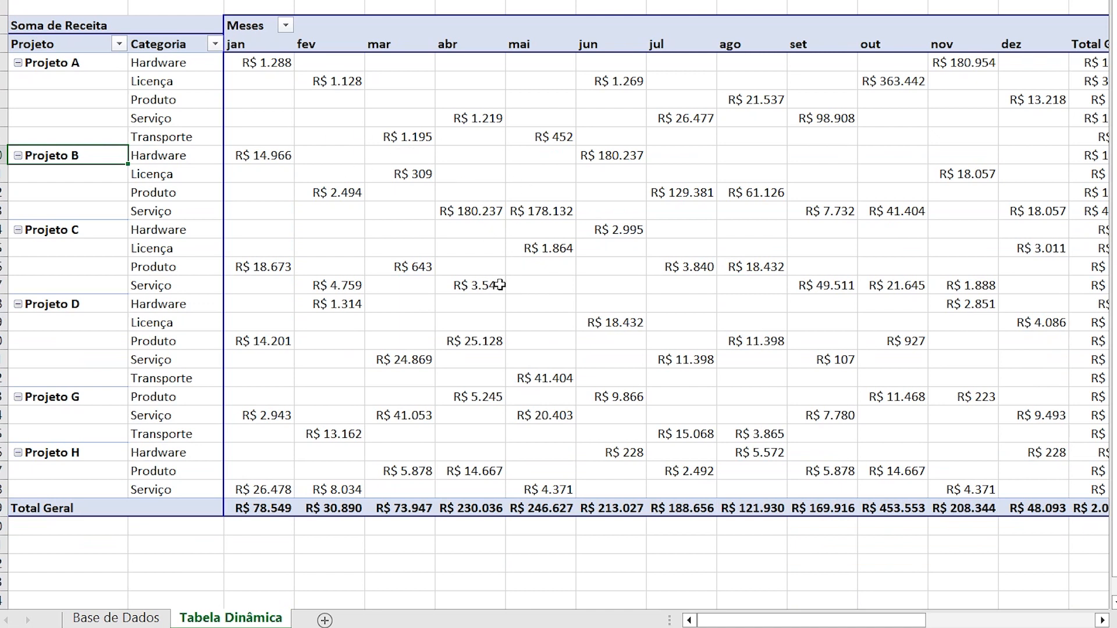
key("Down")
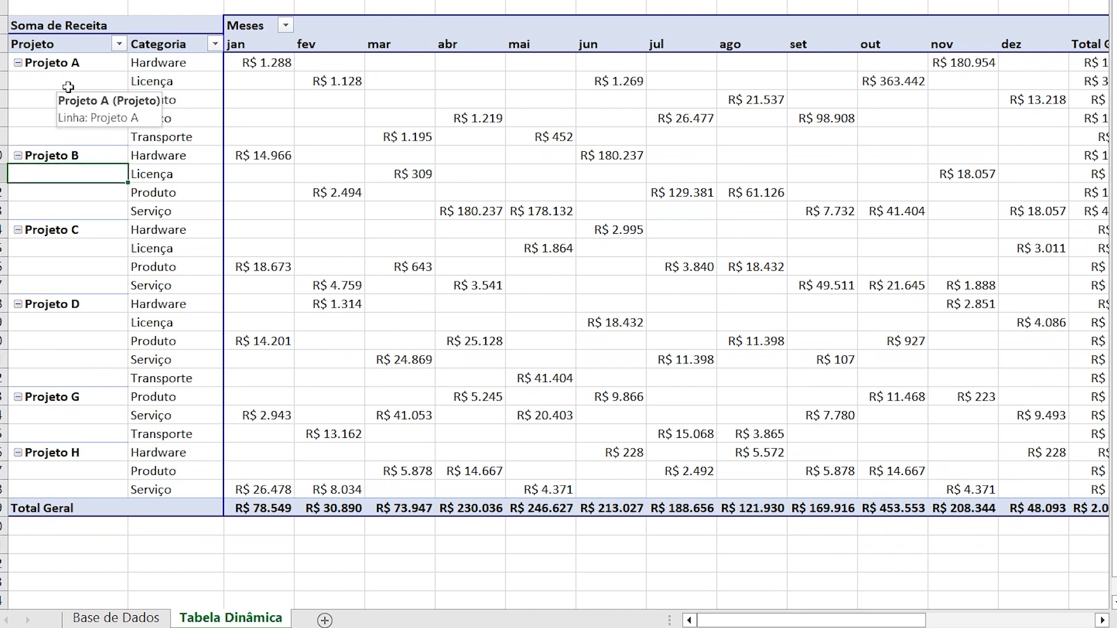
Highlight the blank cells under Projeto A and Projeto B, and set the Projeto field to repeat its item labels.
left_click_drag(71, 80, 80, 140)
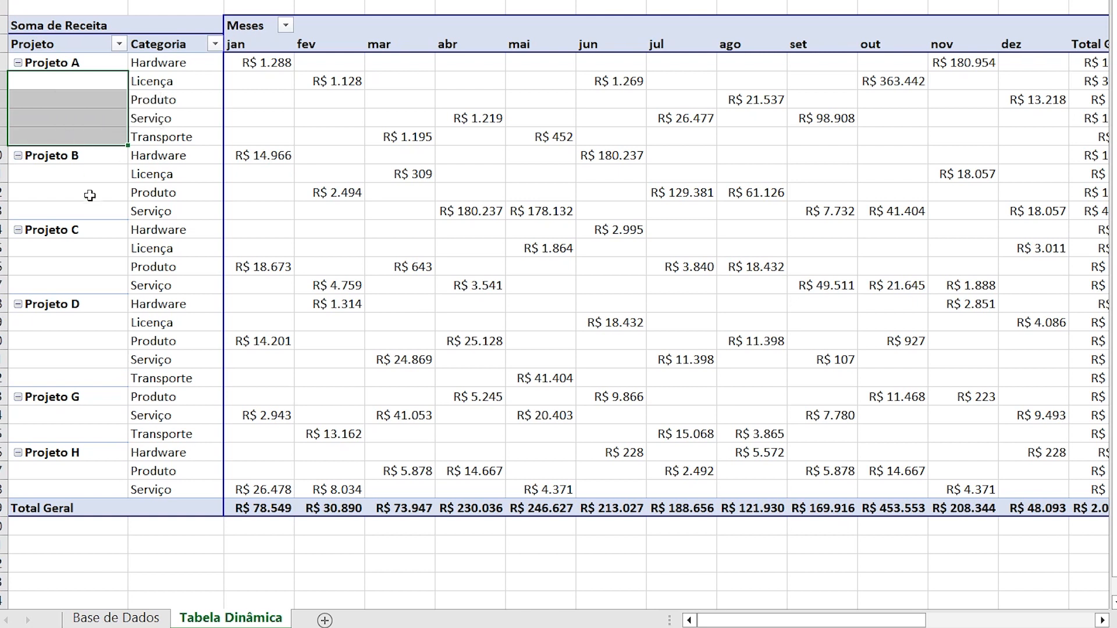
left_click_drag(92, 179, 91, 209)
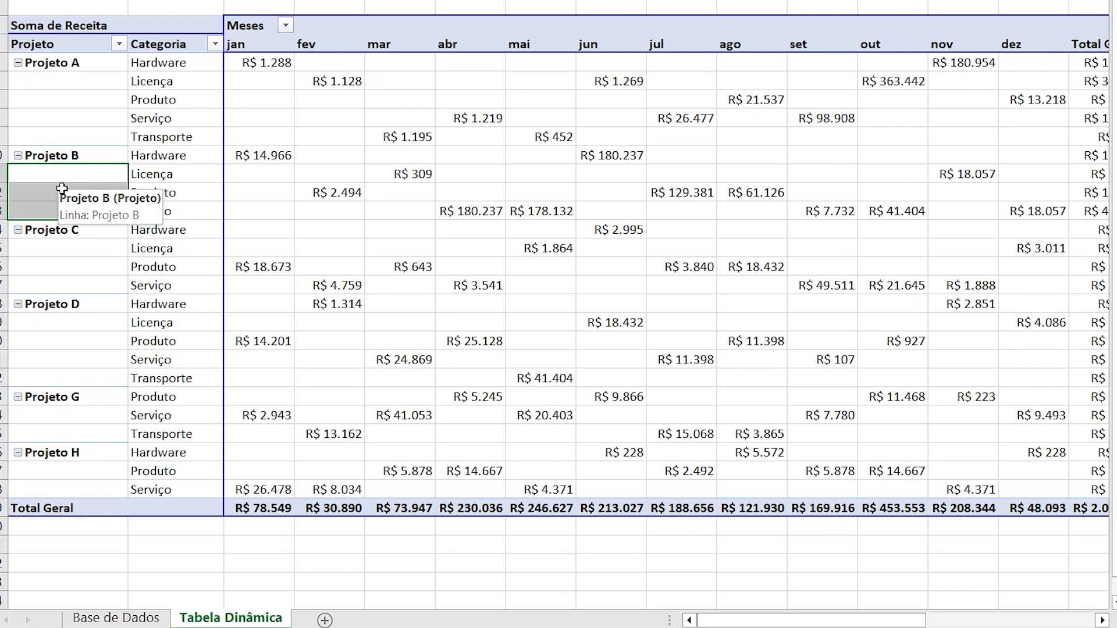
left_click(76, 120)
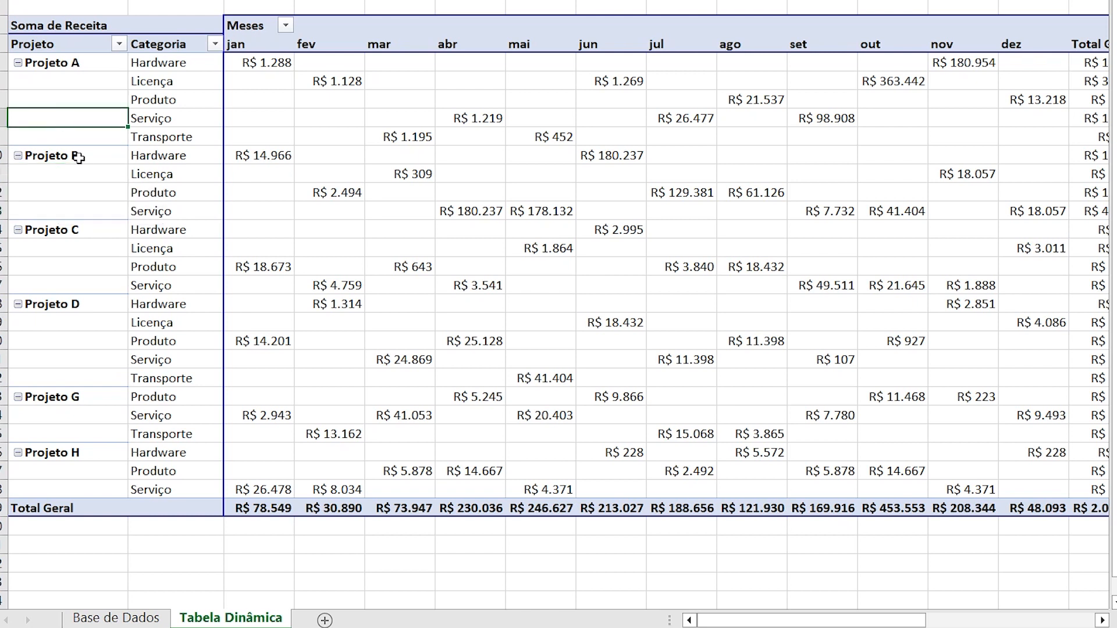
right_click(59, 123)
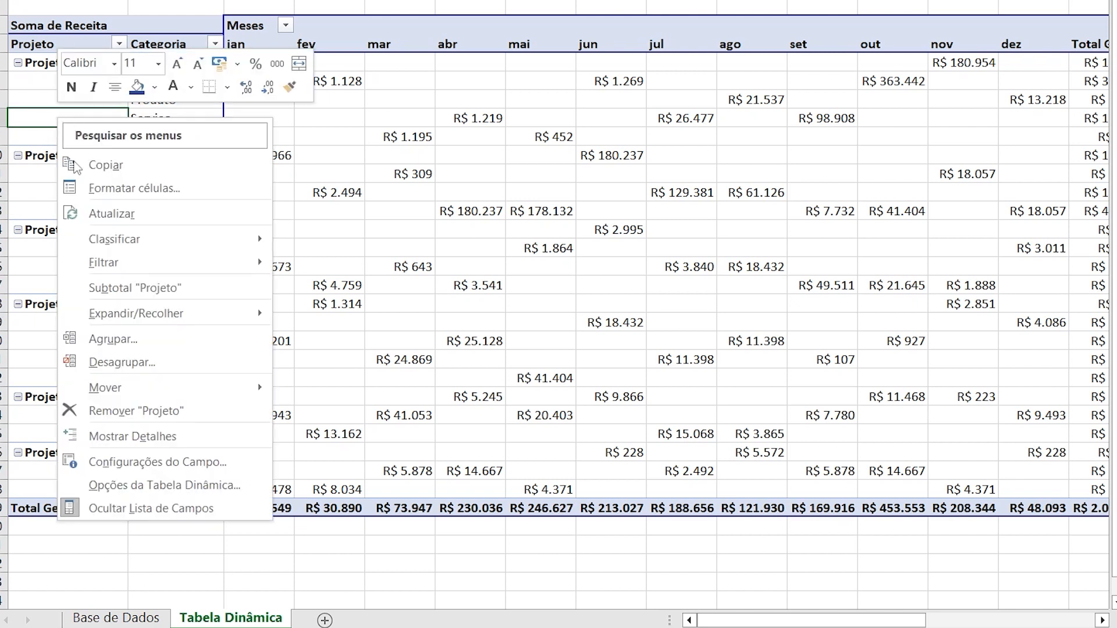
left_click(143, 466)
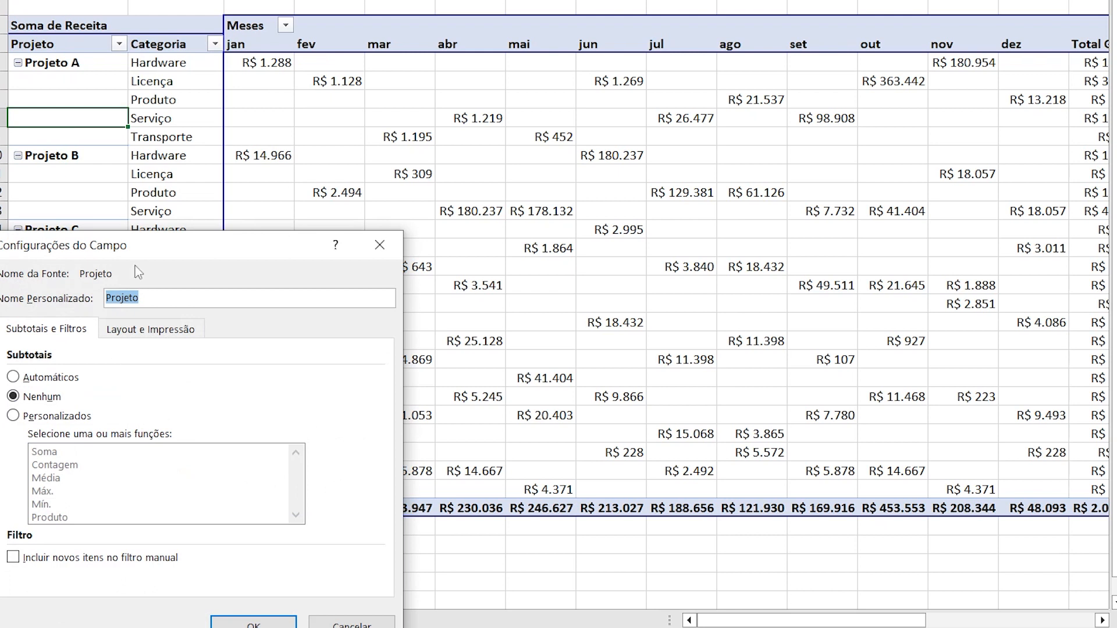
left_click_drag(140, 249, 187, 42)
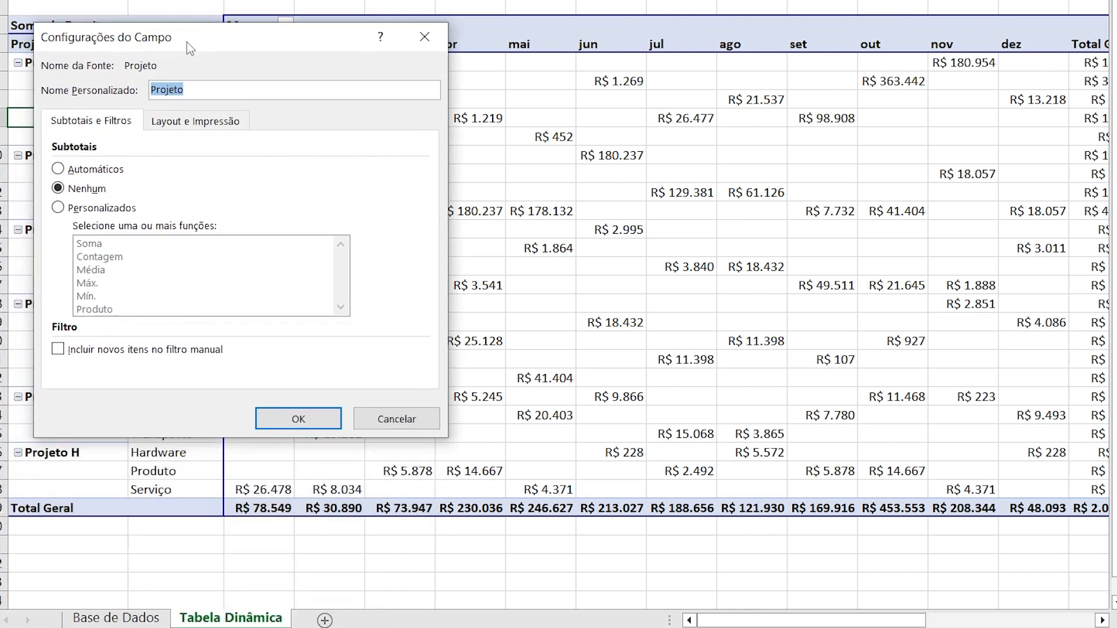
left_click(188, 124)
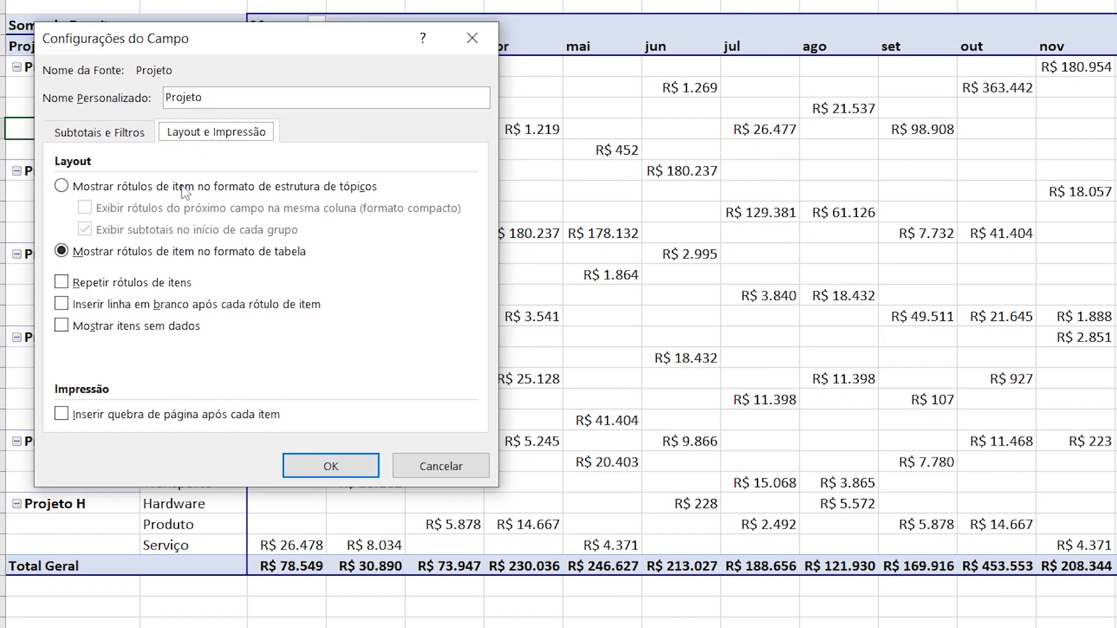
left_click(69, 281)
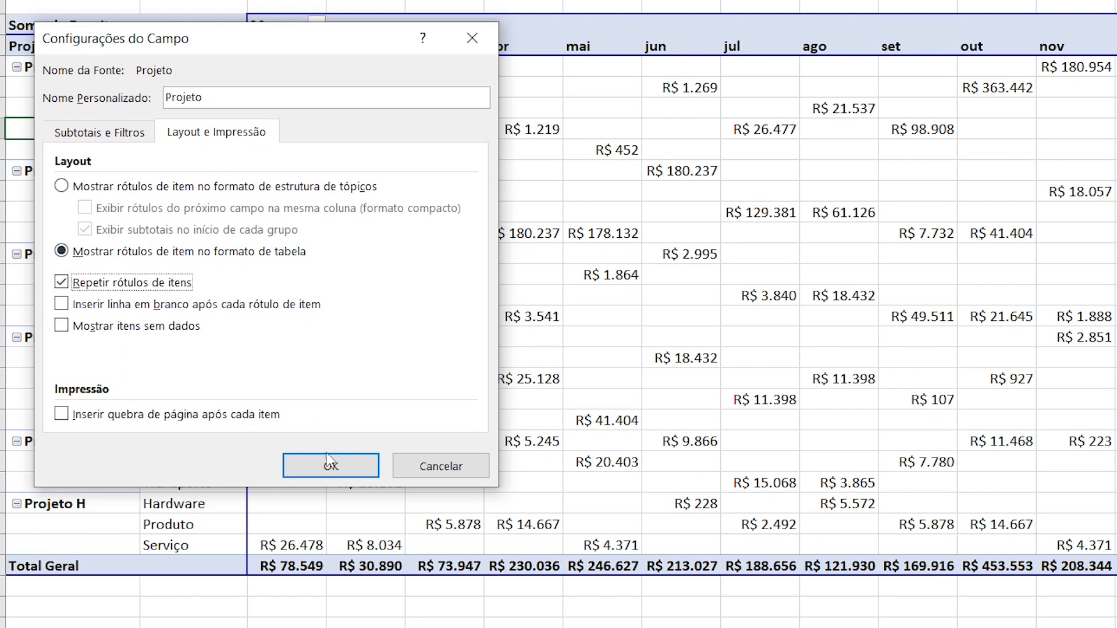
left_click(327, 460)
Examine the repeated Projeto labels and the Categoria items by selecting them in the pivot table.
left_click(88, 69)
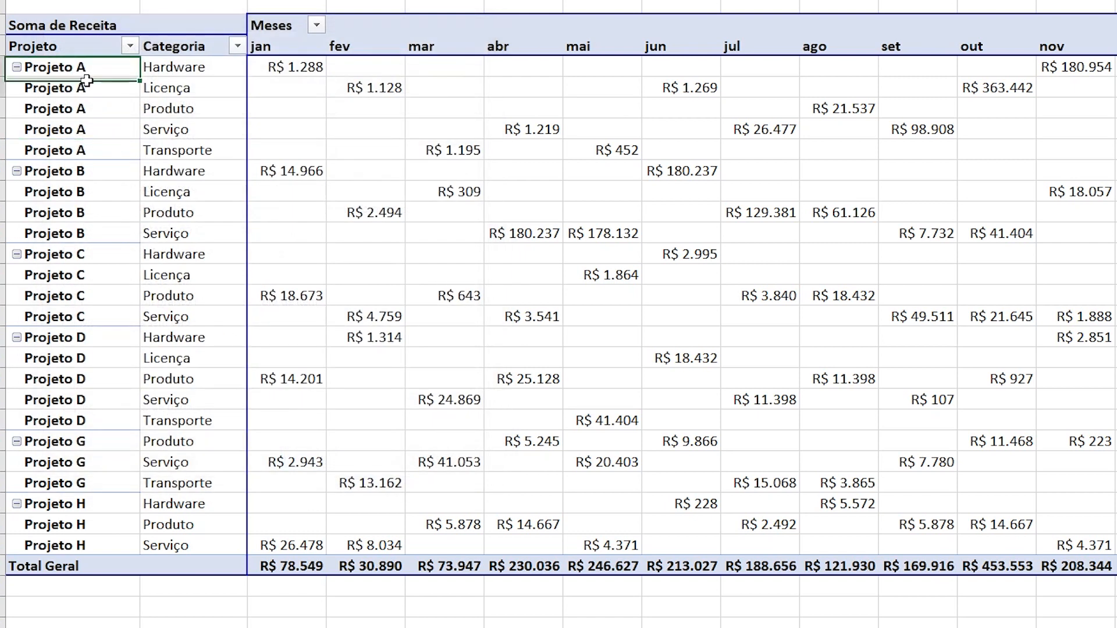
left_click_drag(86, 80, 92, 254)
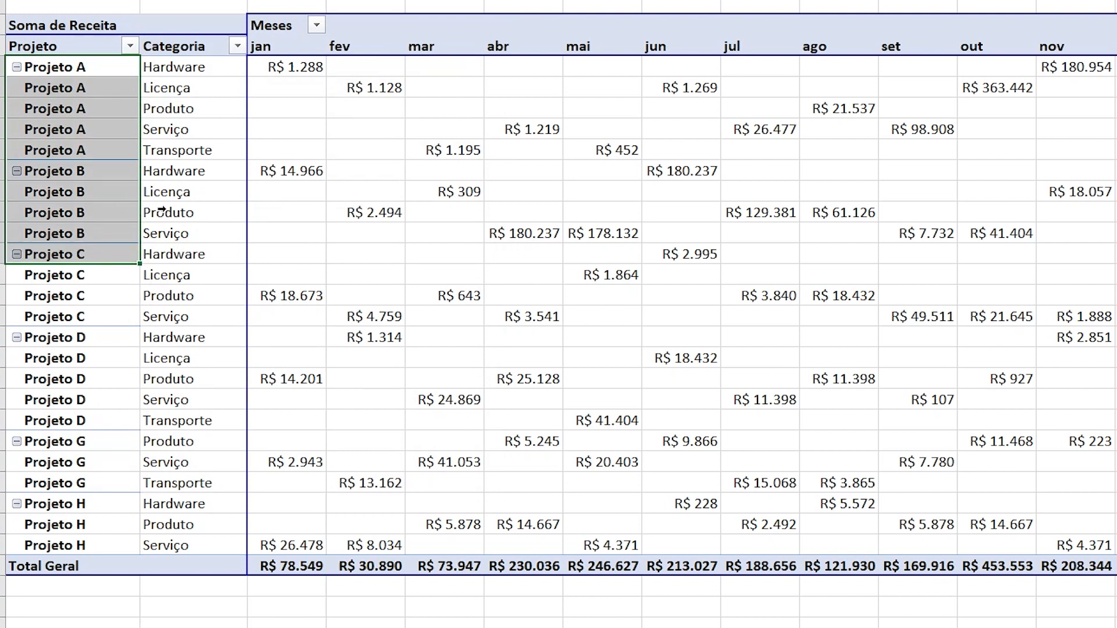
left_click(444, 316)
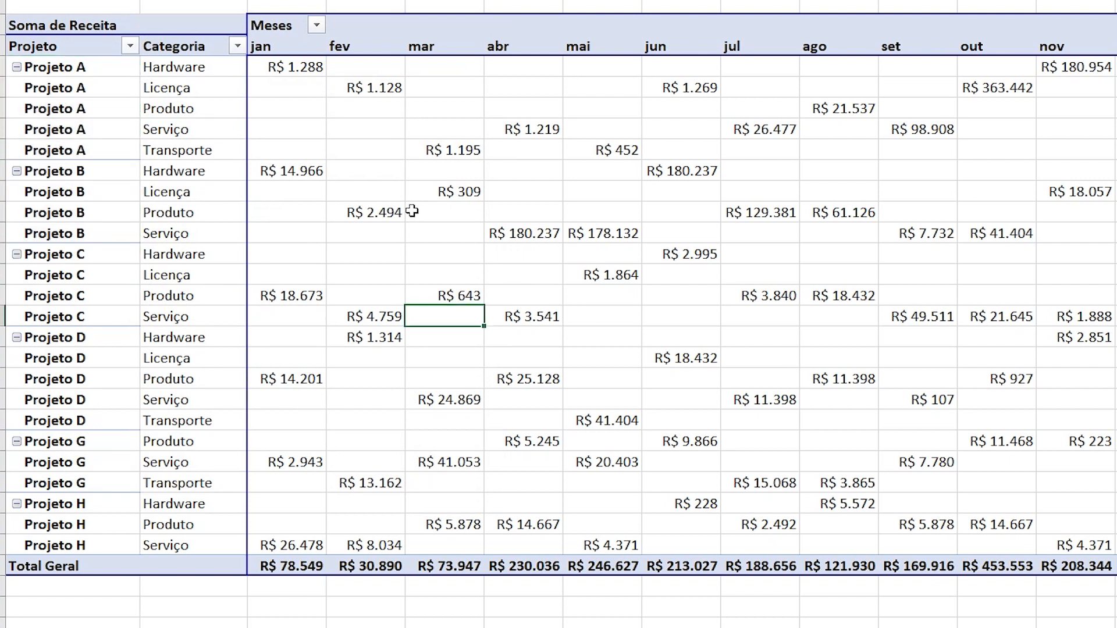
left_click(216, 223)
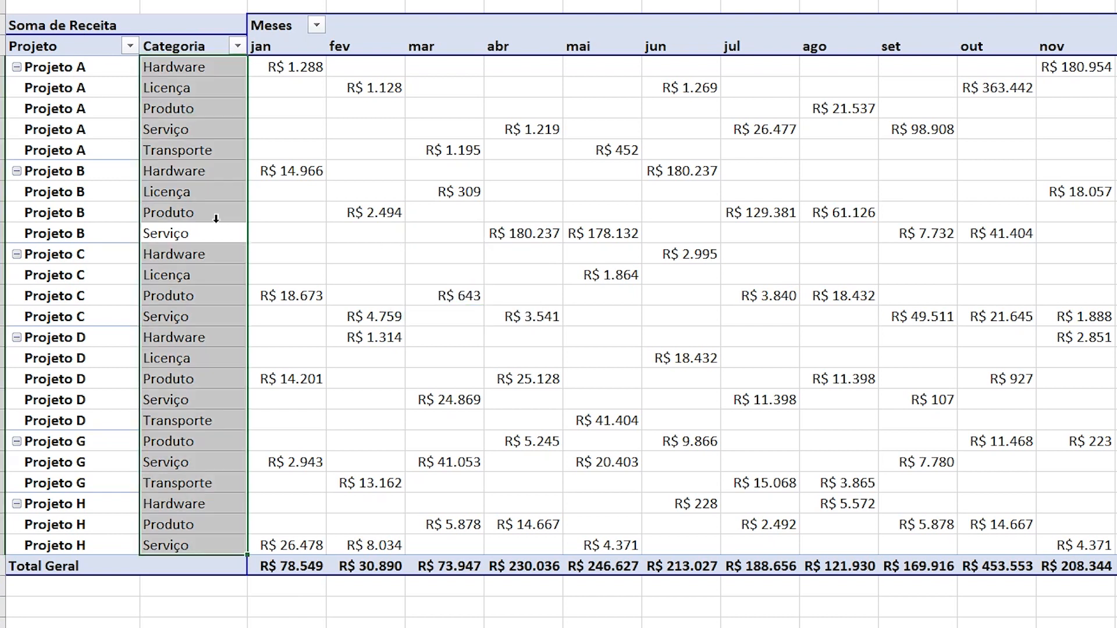
left_click(419, 215)
mouse_move(424, 296)
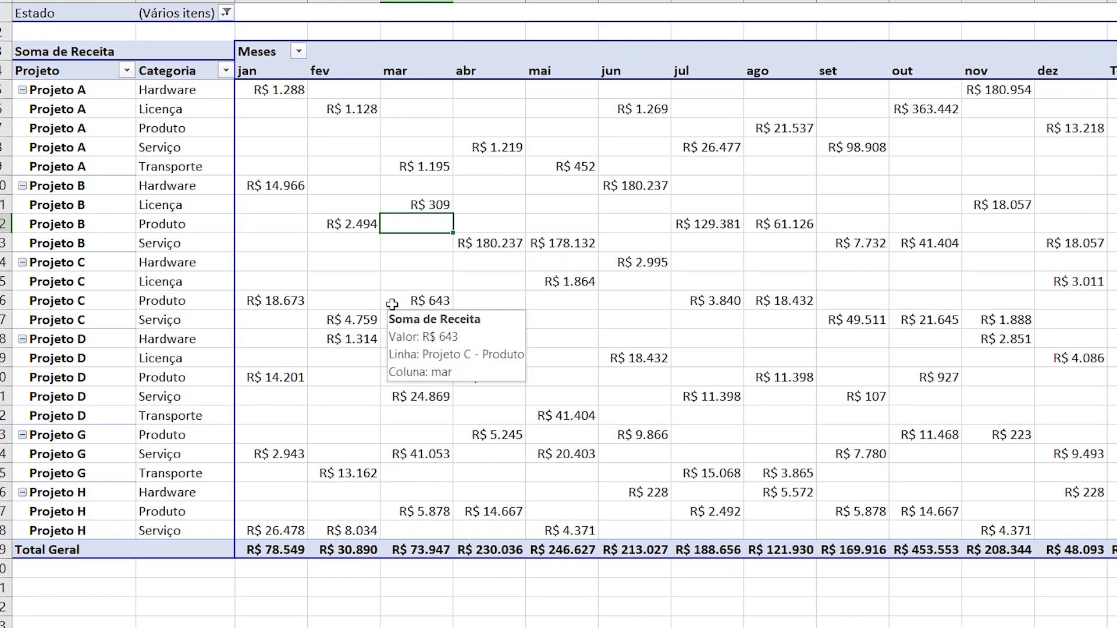
Copy the entire pivot table and paste it at cell C4 of a new worksheet.
key("ctrl+t")
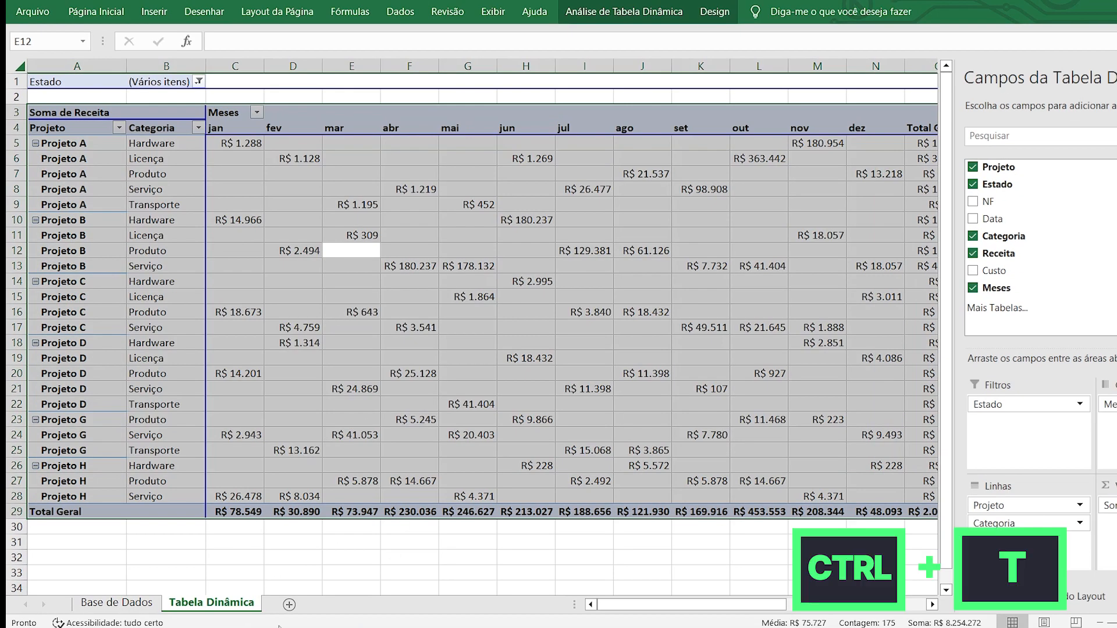
key("ctrl+c")
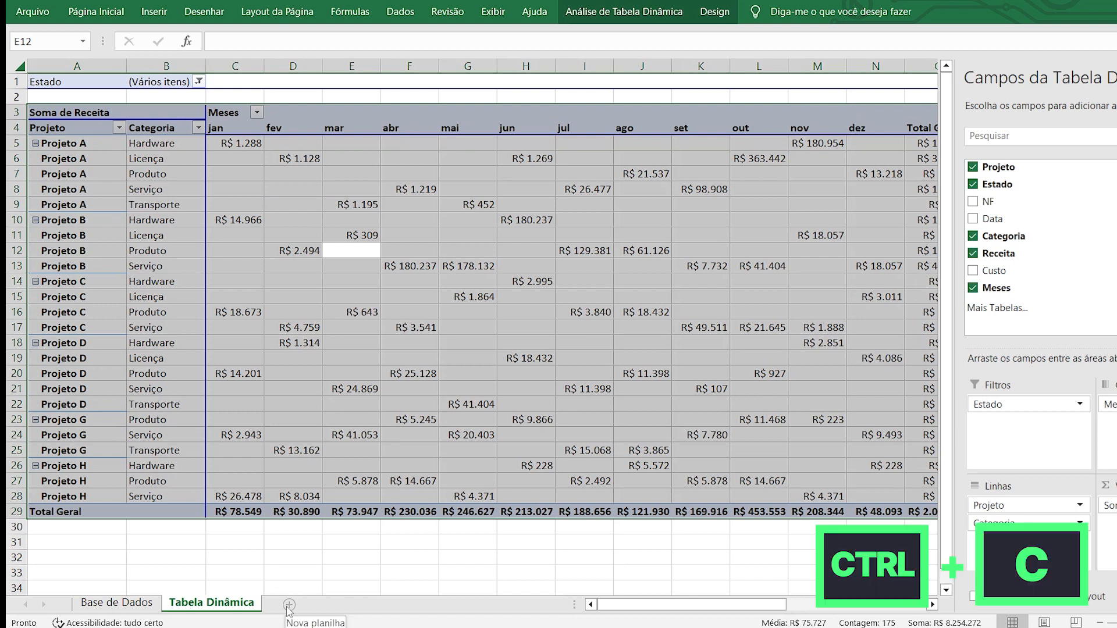
left_click(289, 606)
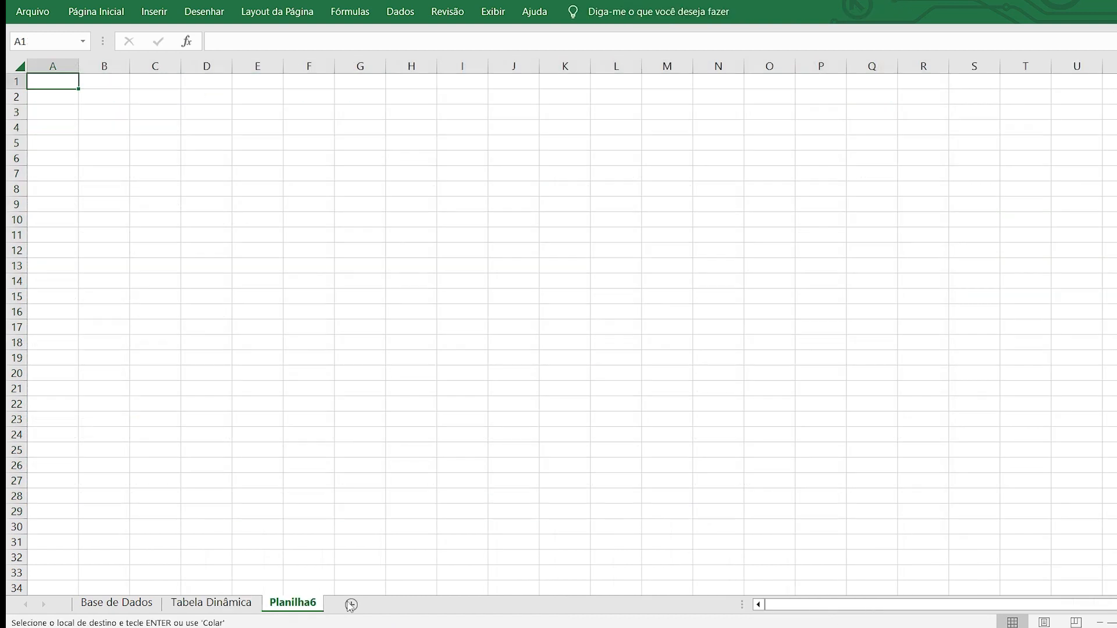
left_click(150, 134)
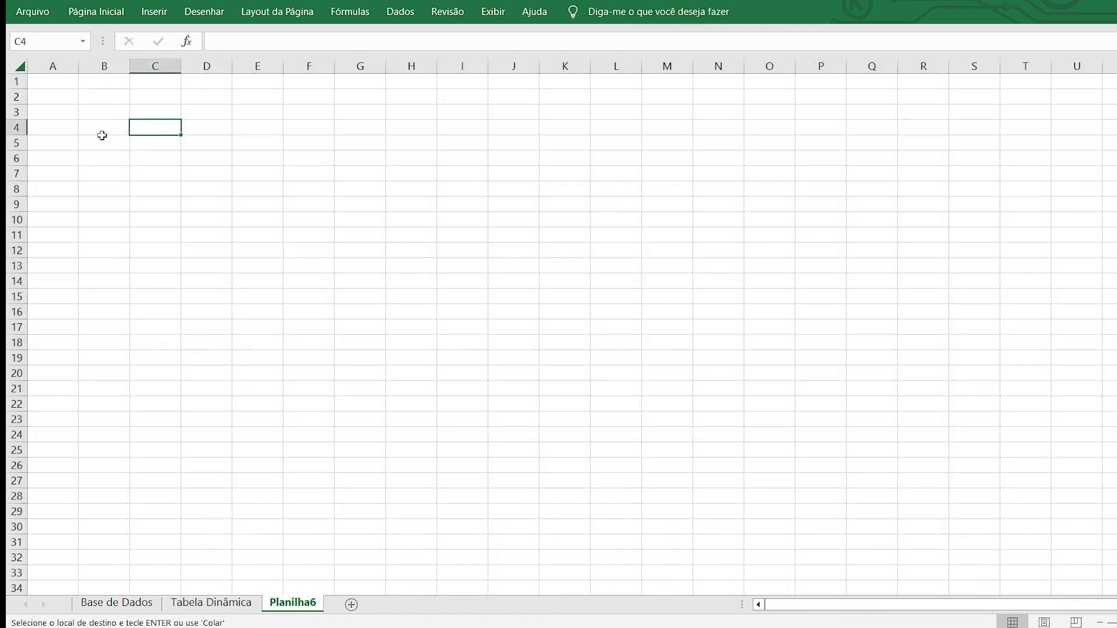
key("ctrl+v")
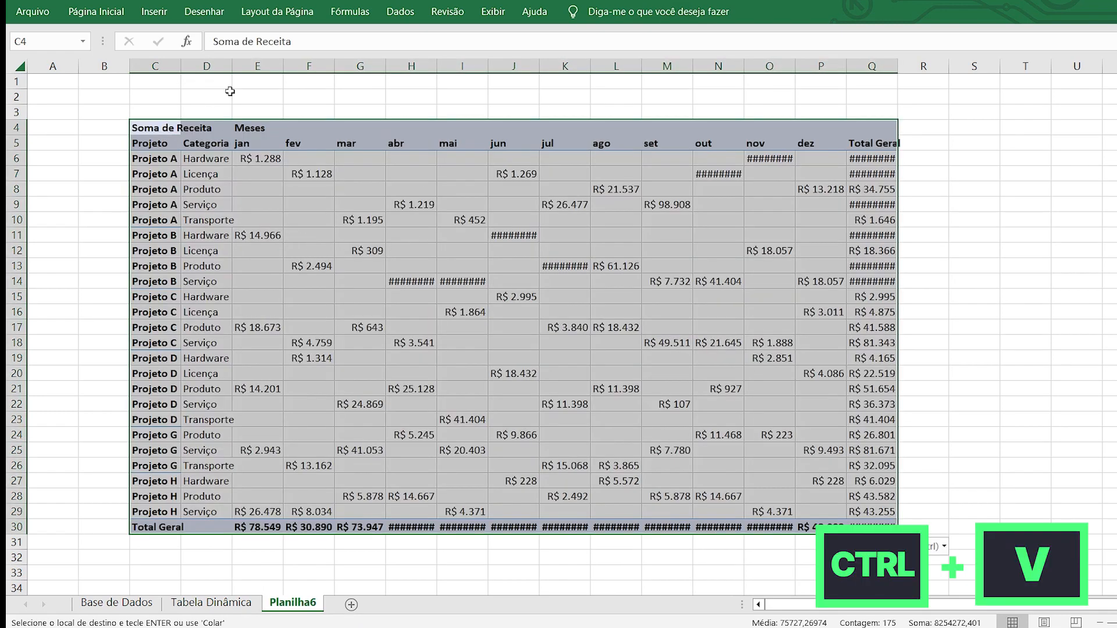
Autofit columns C to Q and delete the row containing Soma de Receita and Meses.
left_click_drag(154, 66, 872, 69)
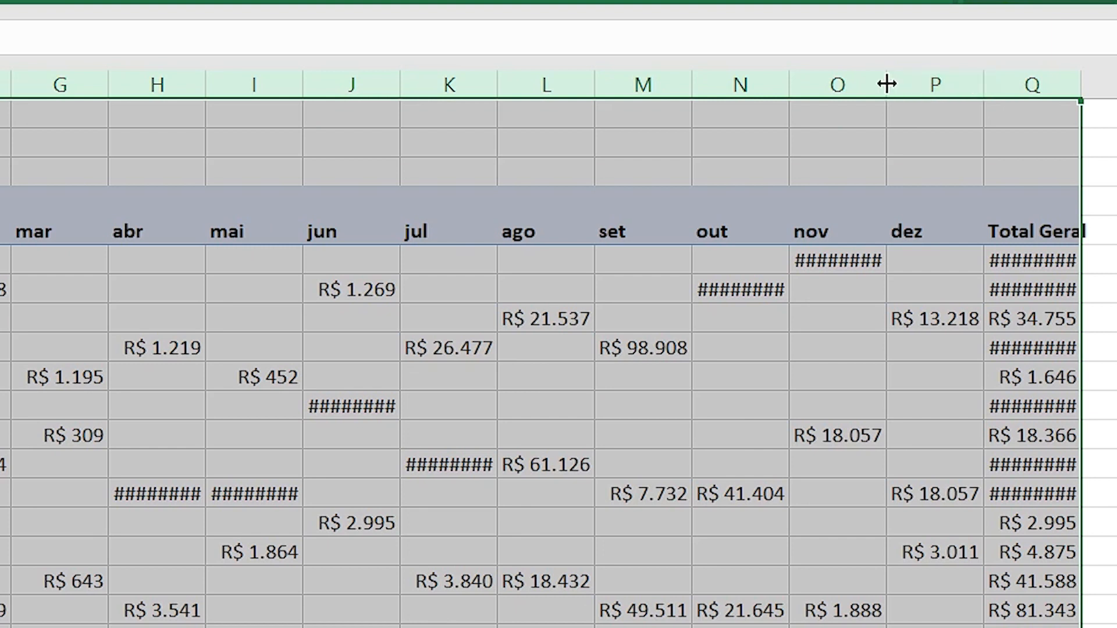
double_click(887, 84)
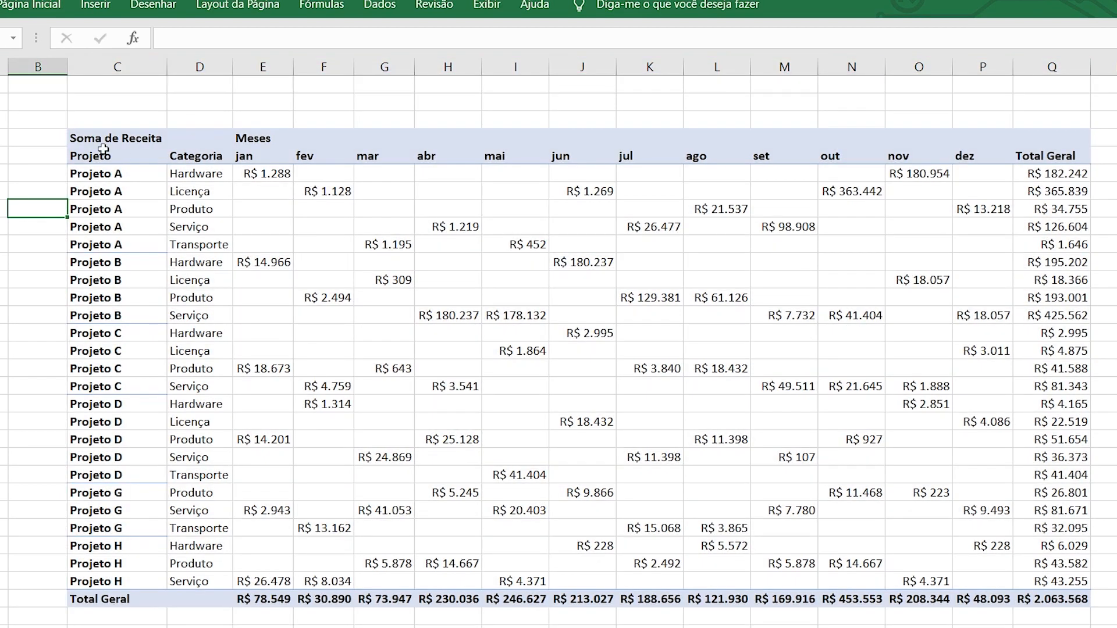
left_click_drag(81, 135, 108, 139)
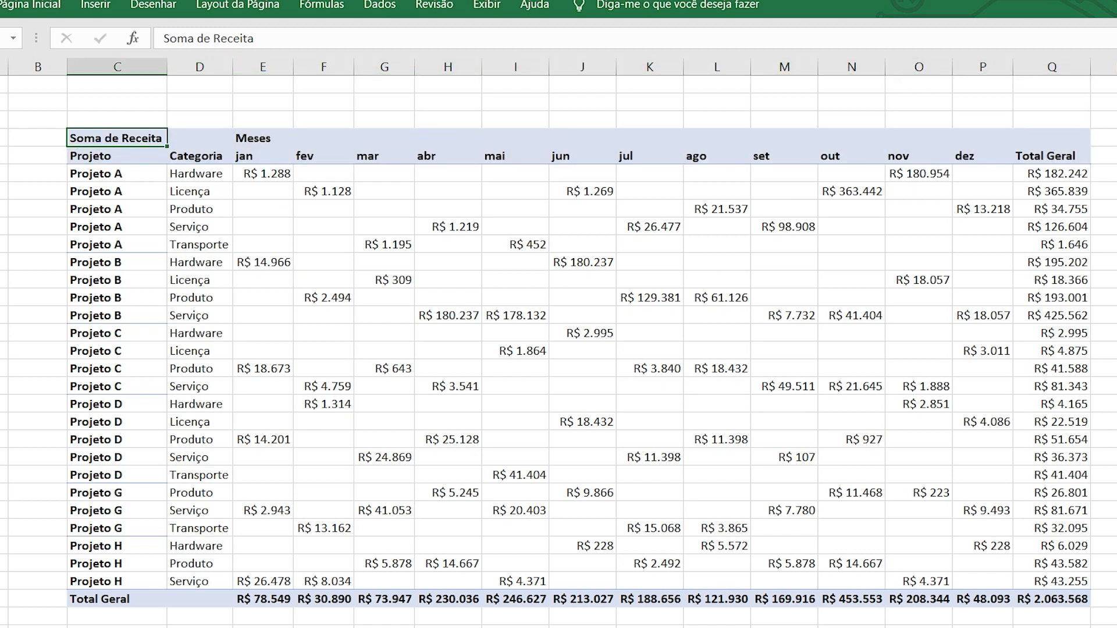
right_click(0, 138)
left_click(35, 321)
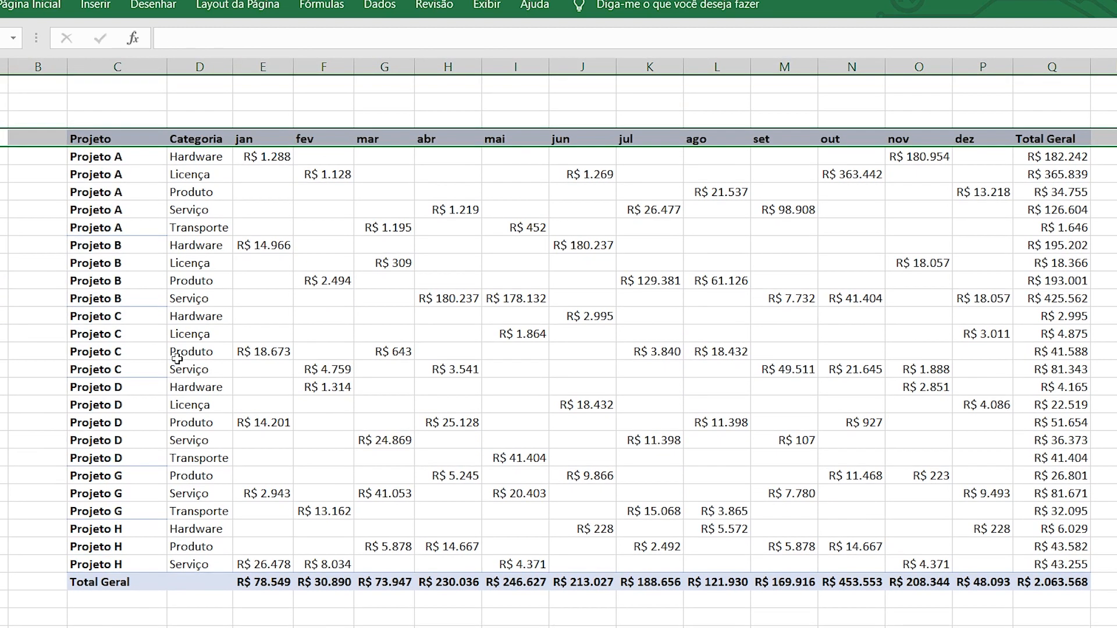
Format the header row from Projeto to Total Geral with dark blue fill, white text, centred alignment and font size 12.
left_click_drag(79, 138, 1045, 136)
double_click(34, 5)
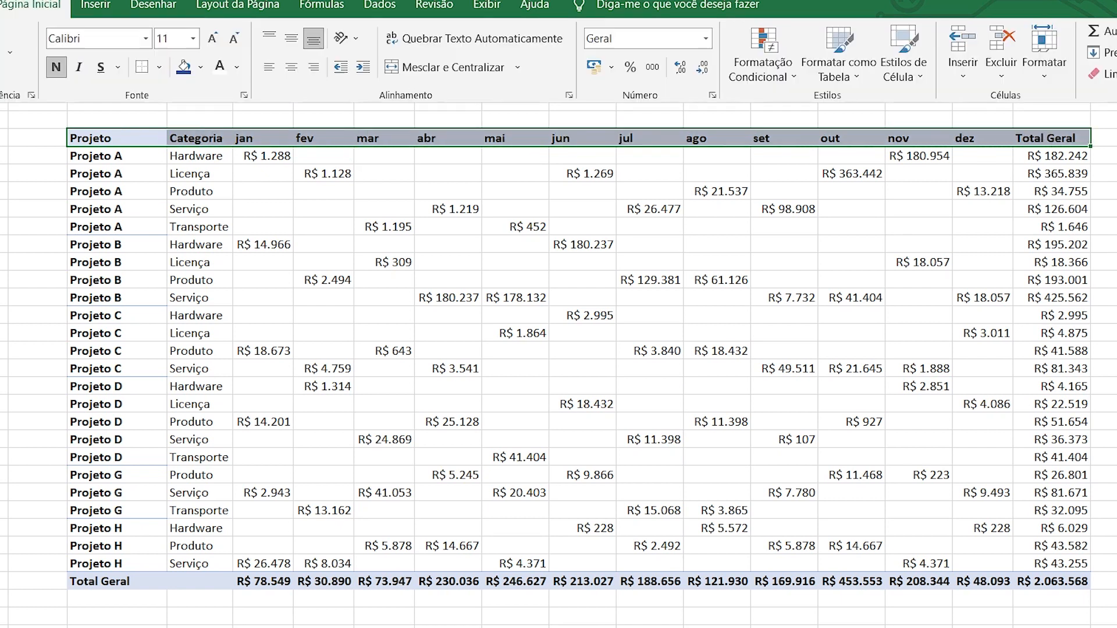
left_click(184, 69)
left_click(221, 71)
left_click(291, 67)
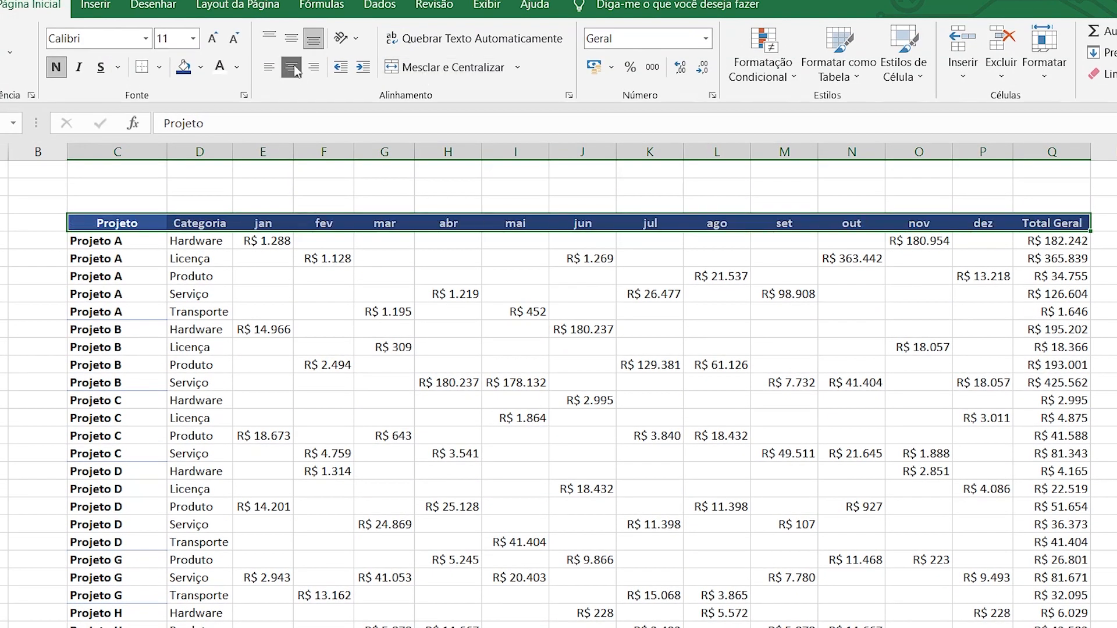
left_click(193, 39)
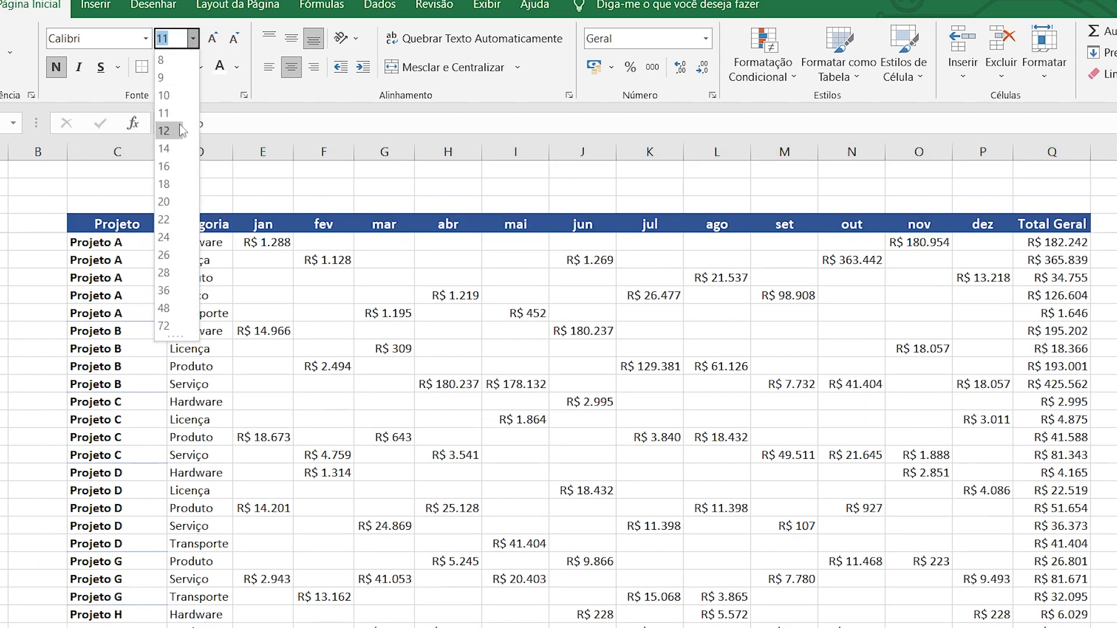
left_click(362, 200)
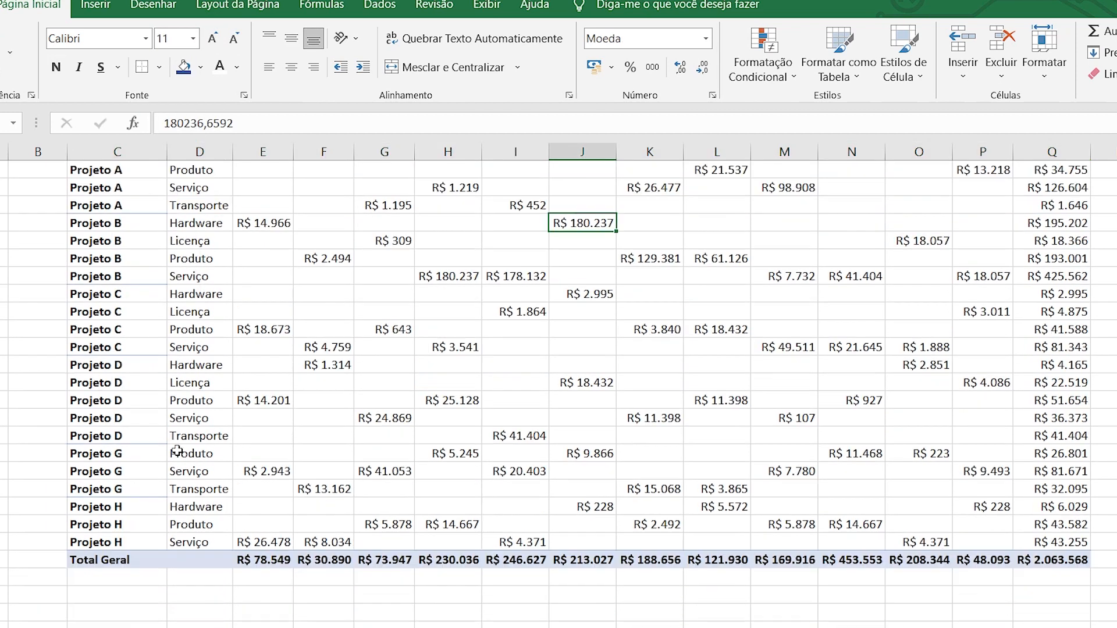
Give the Total Geral row a dark blue fill and white text across columns C to Q.
left_click_drag(117, 560, 1052, 559)
left_click(185, 69)
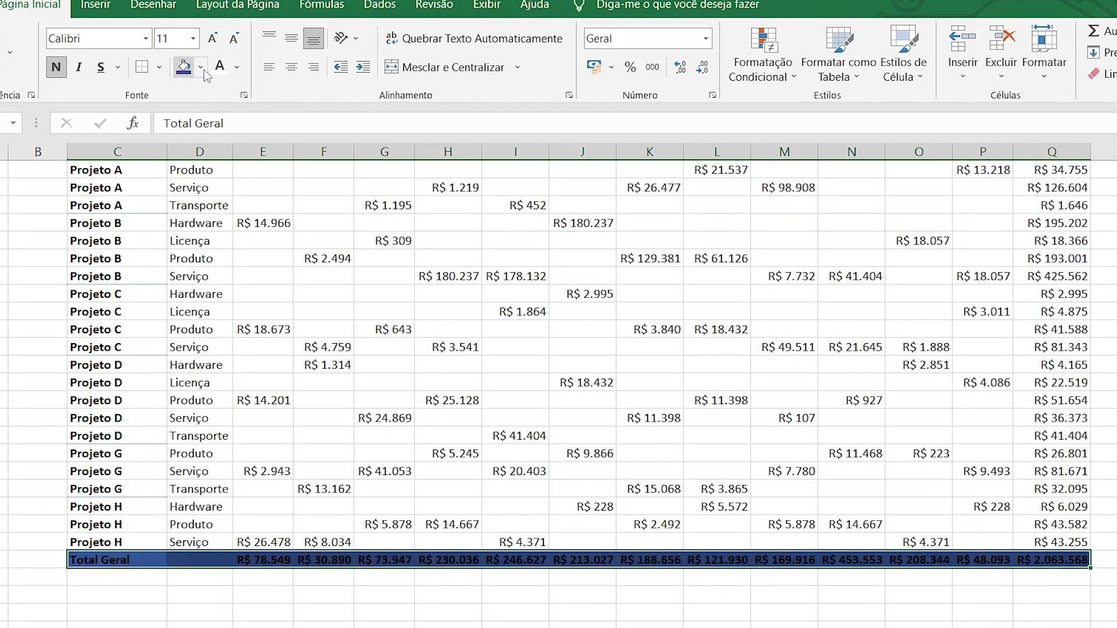
left_click(221, 72)
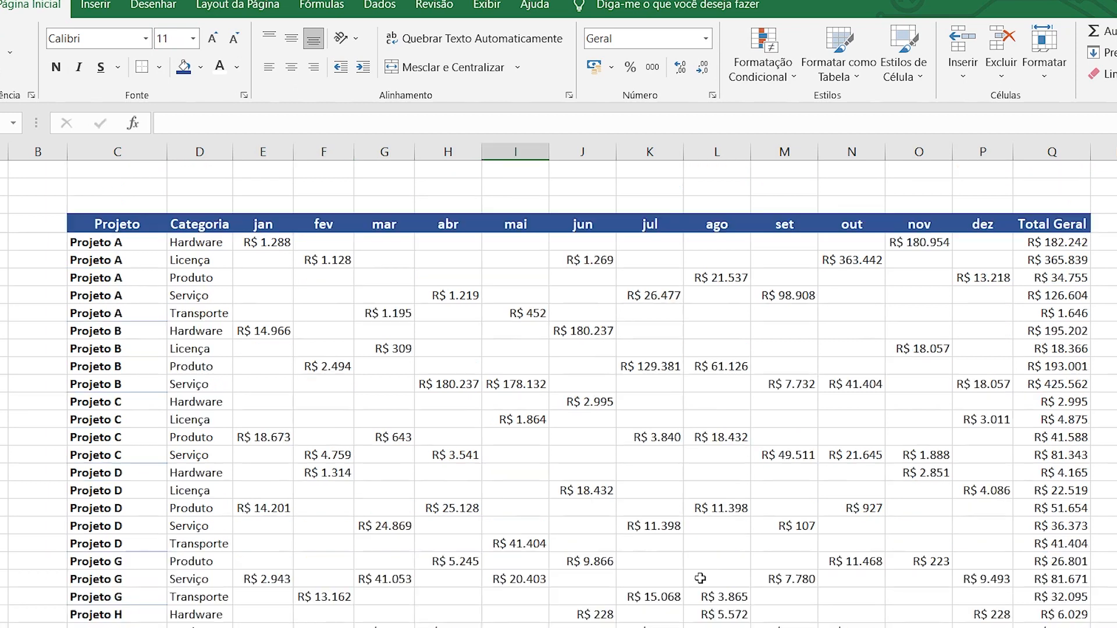
scroll(612, 517, "down", 1)
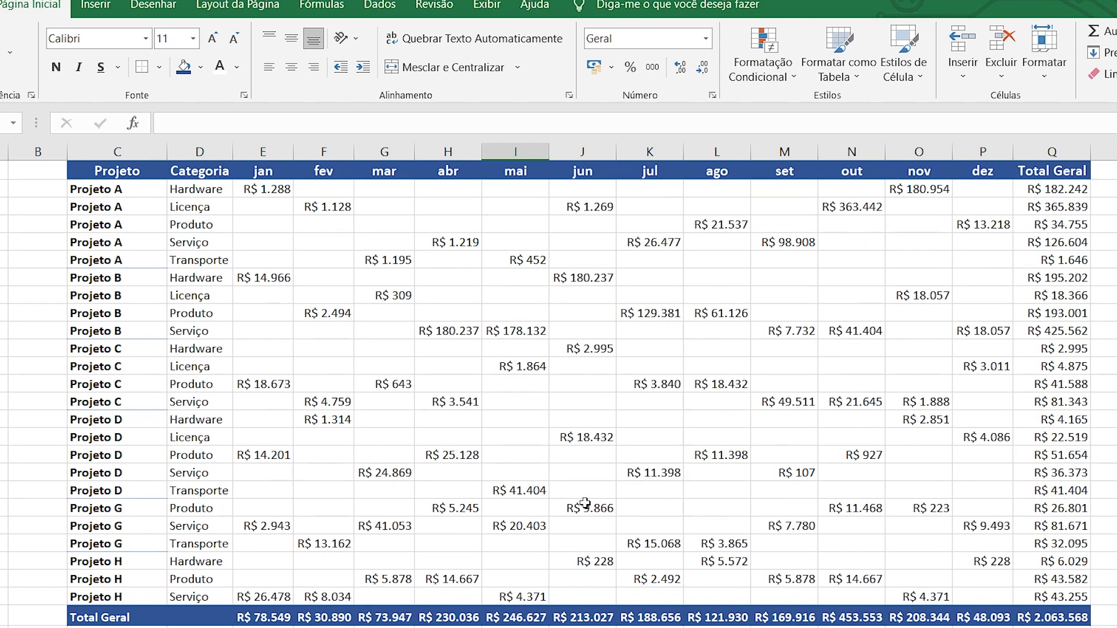
left_click(323, 242)
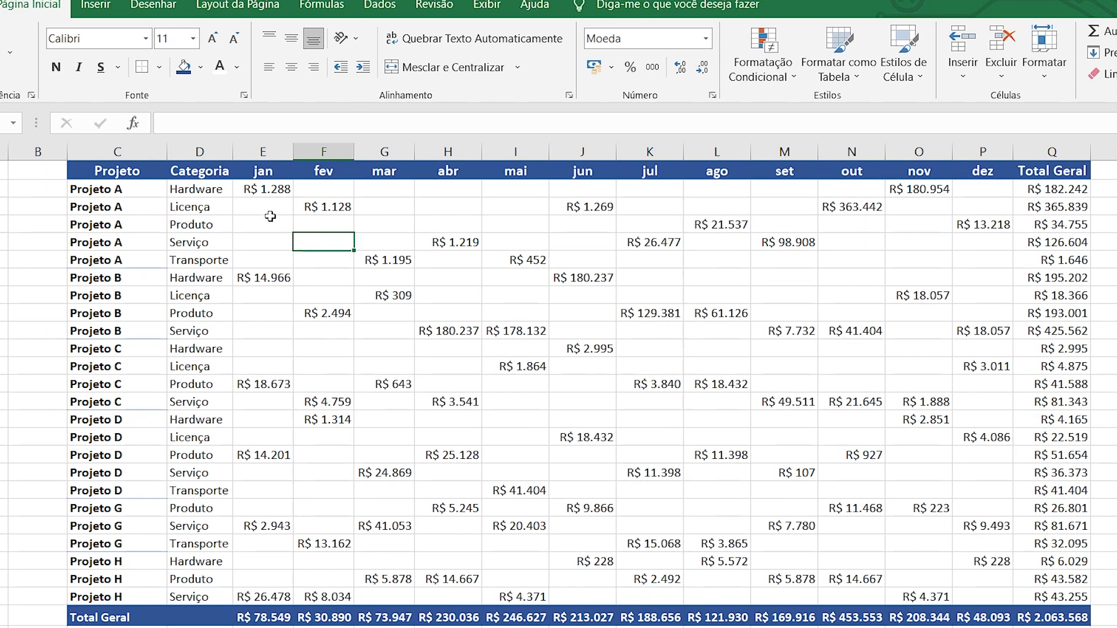
scroll(299, 270, "up", 1)
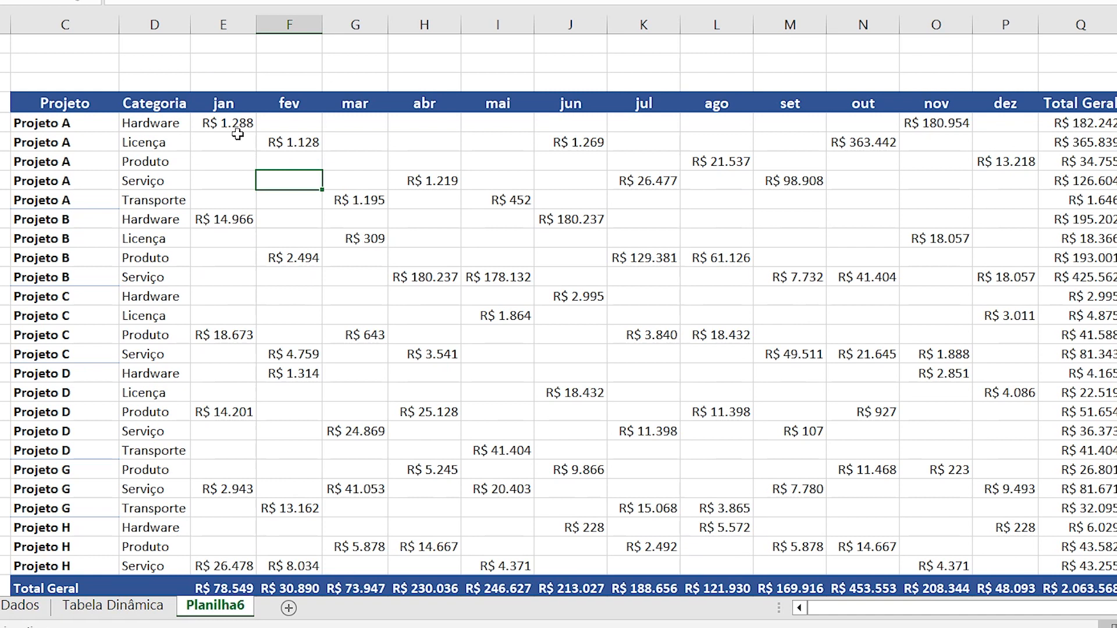
Select all blank cells (Em branco) in the table with Go To Special and fill them with 0.
left_click(355, 202)
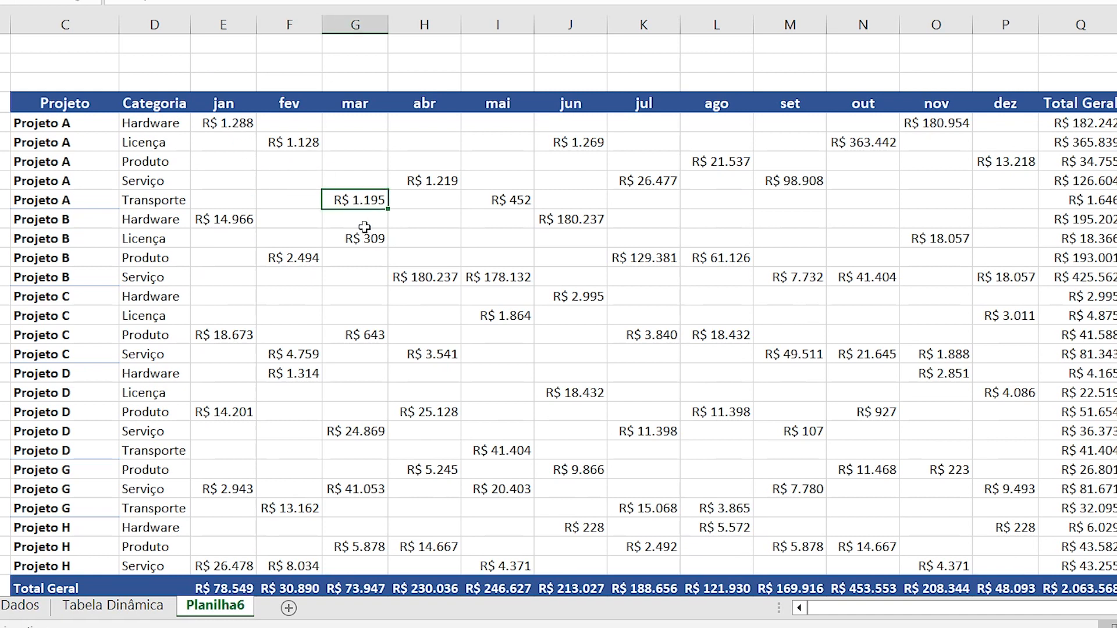
key("ctrl+t")
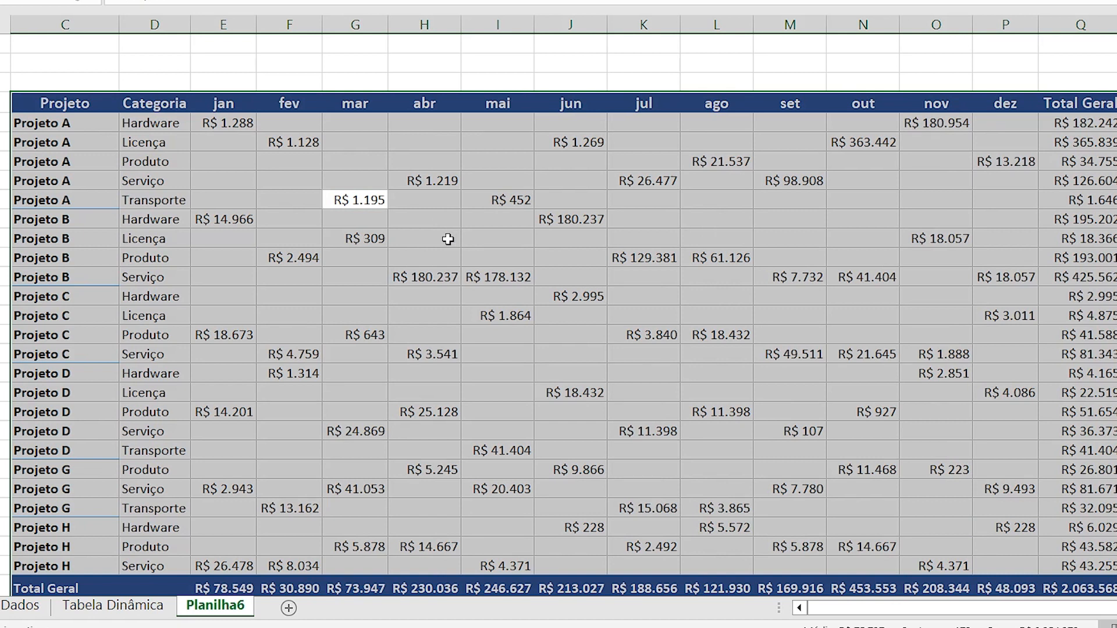
key("F5")
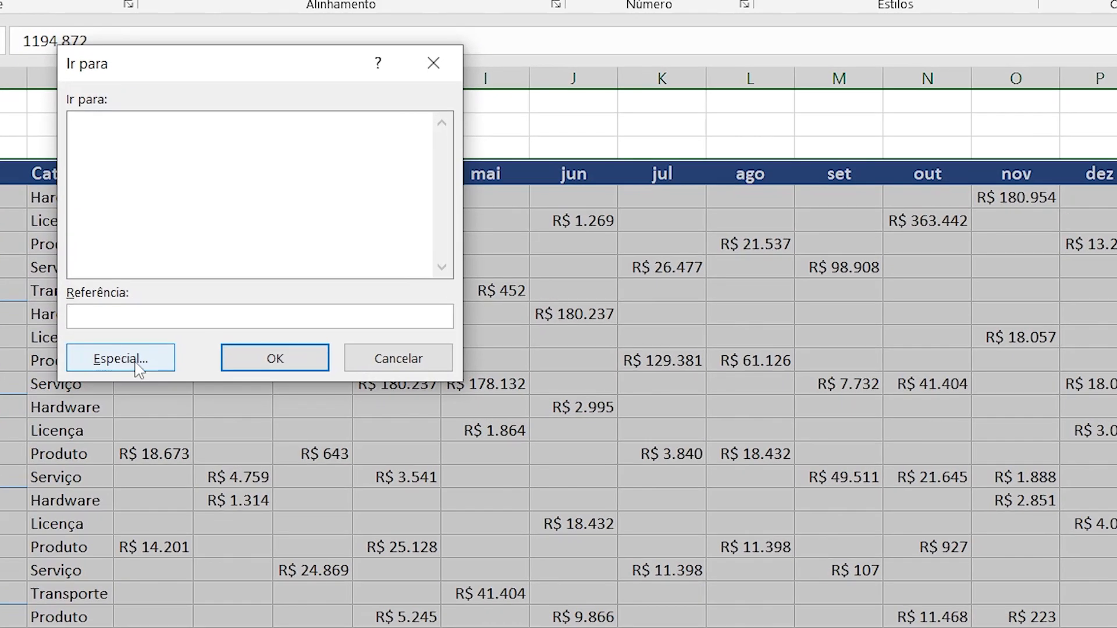
left_click(133, 362)
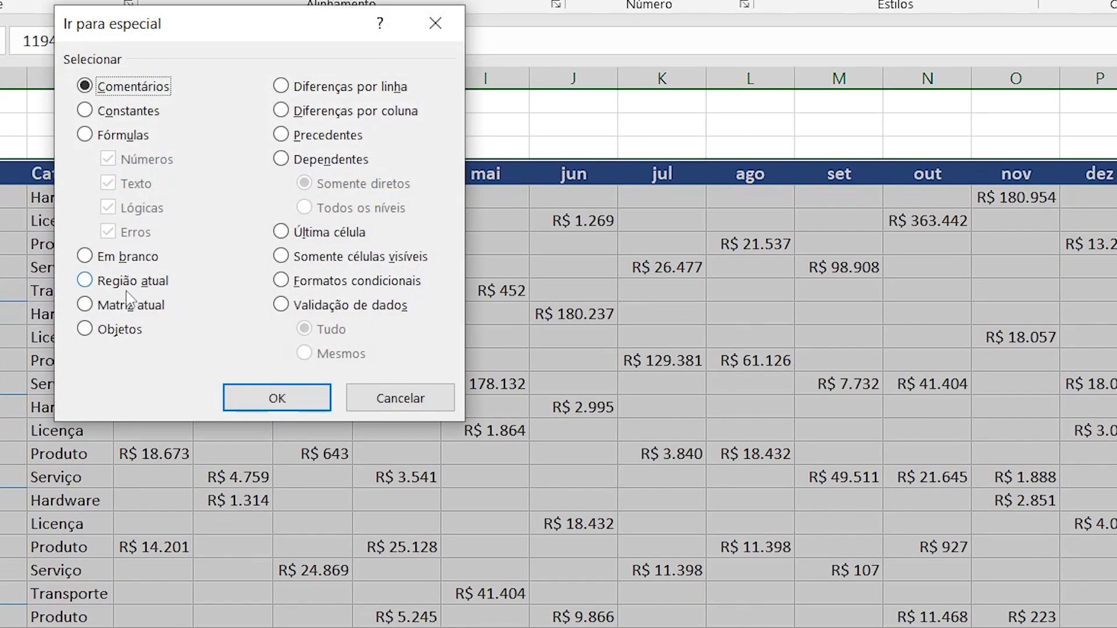
left_click(87, 257)
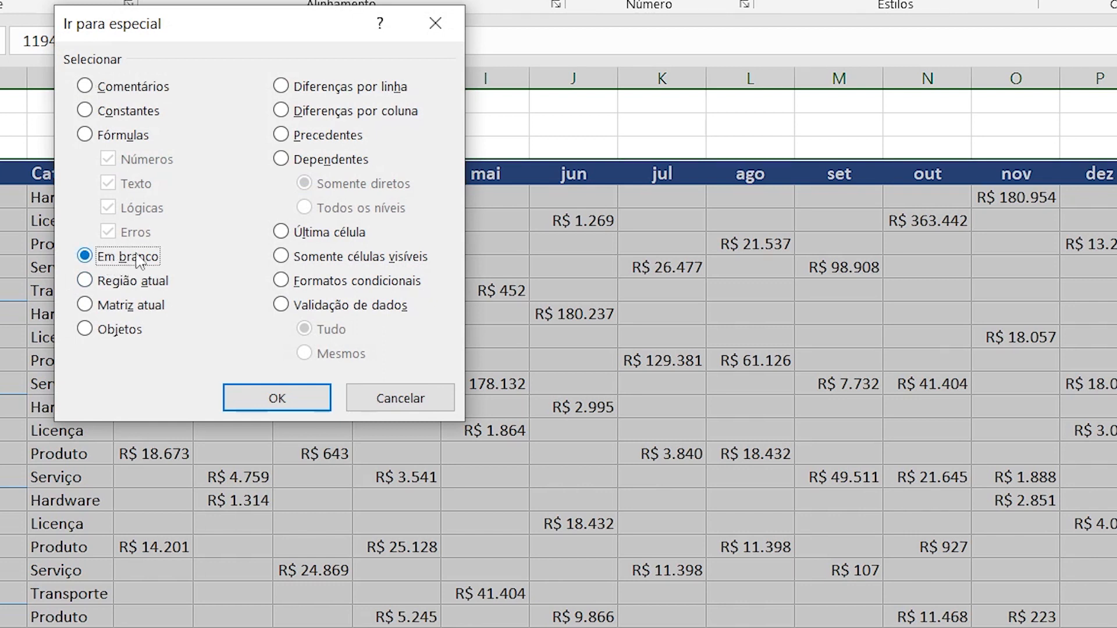
left_click(233, 395)
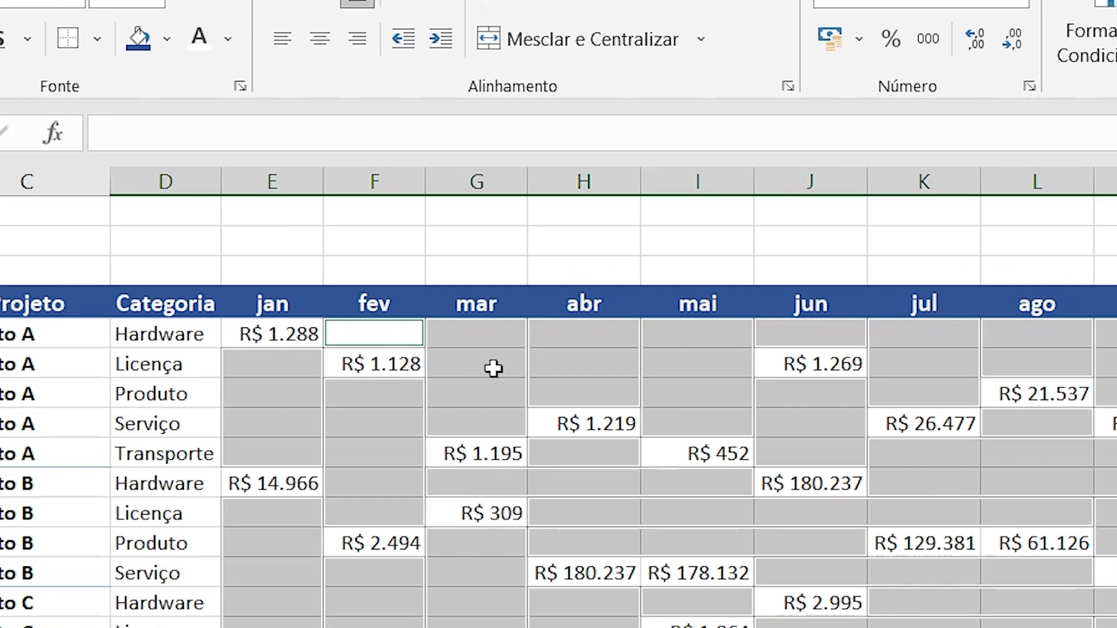
type("0")
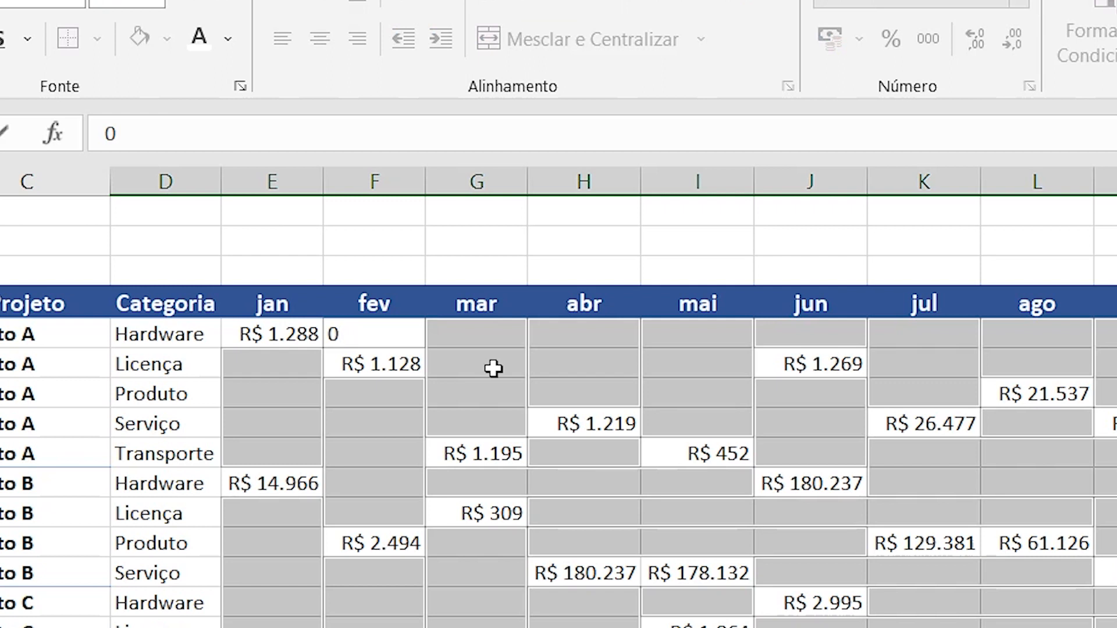
key("ctrl+Return")
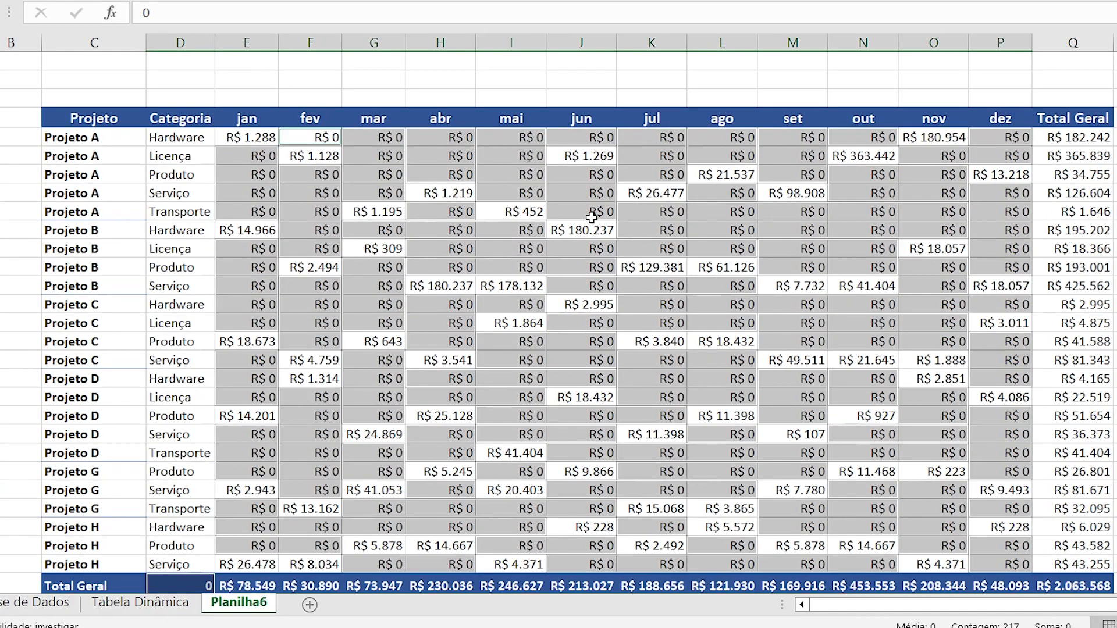
Narrow the empty columns A and B to a width of about 4,00.
left_click(917, 224)
mouse_move(34, 145)
left_mouse_down()
mouse_move(72, 146)
mouse_move(30, 145)
left_mouse_up()
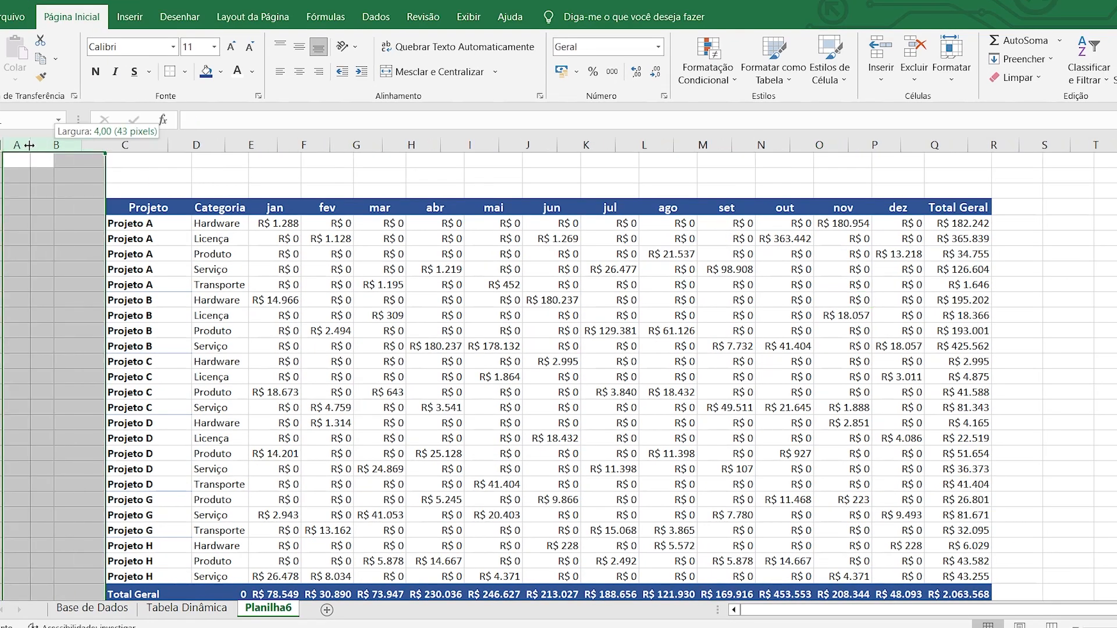
left_click(502, 285)
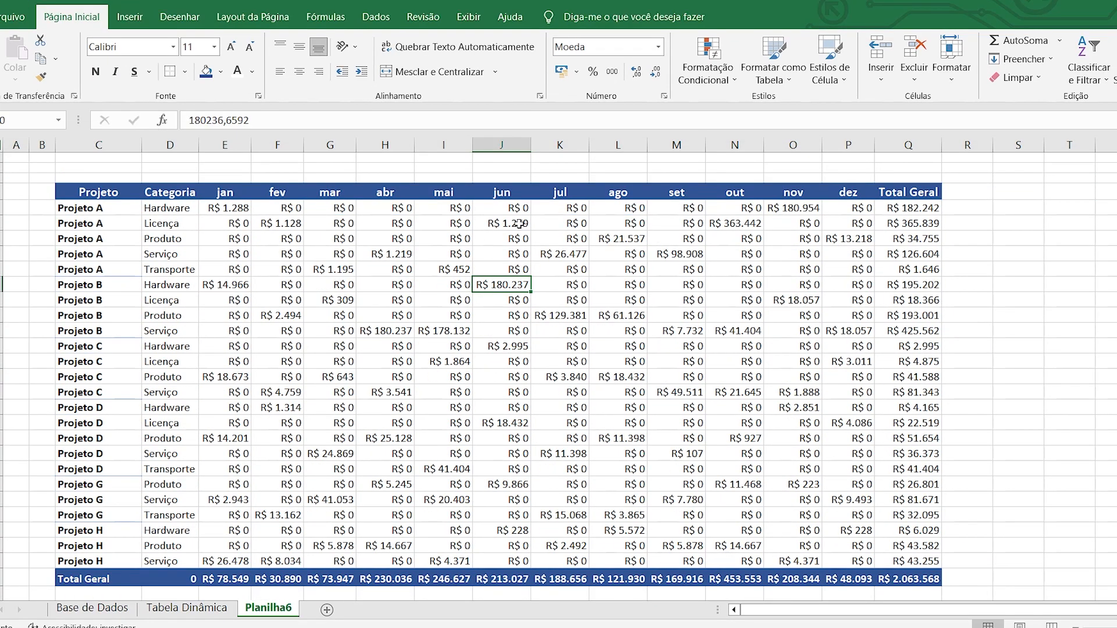
Hide the gridlines on the Planilha6 sheet.
key("alt")
key("k")
left_click(233, 178)
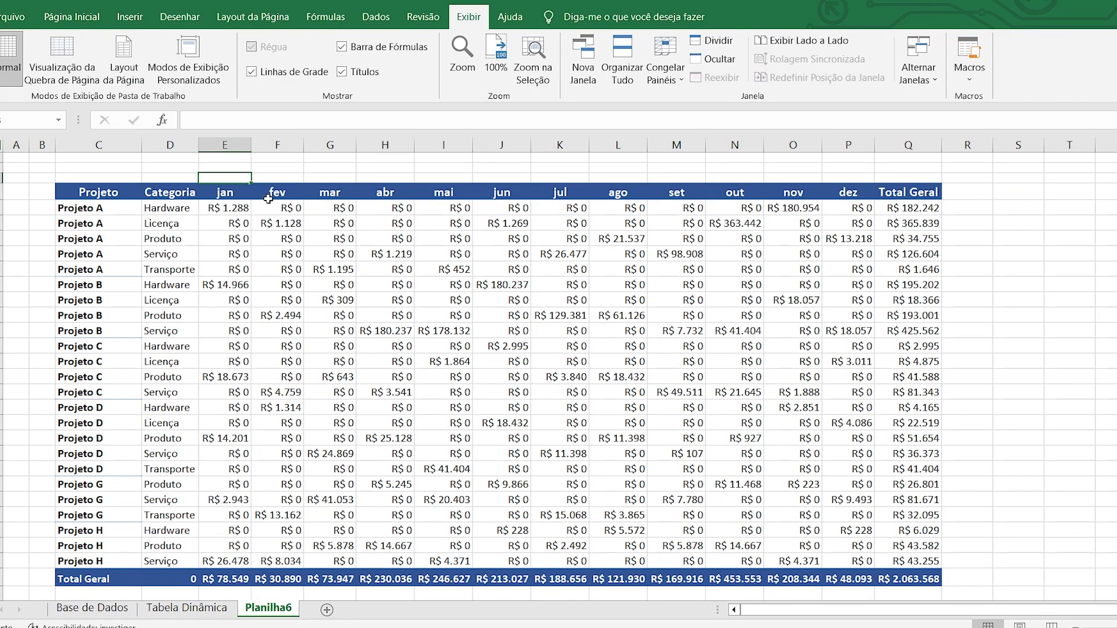
left_click(278, 269)
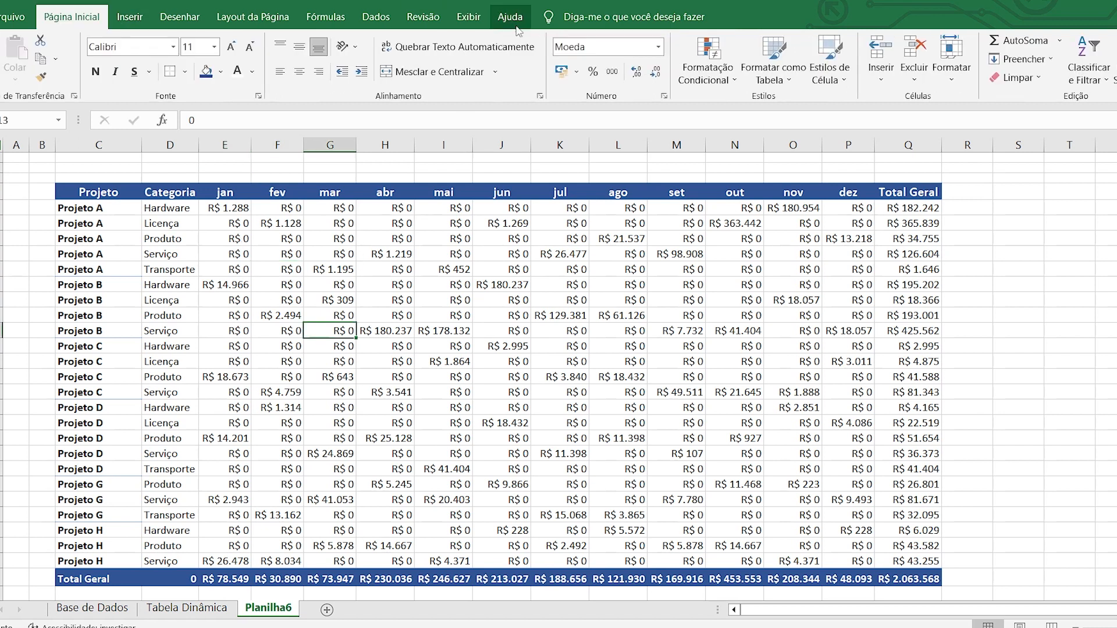
left_click(469, 19)
left_click(251, 72)
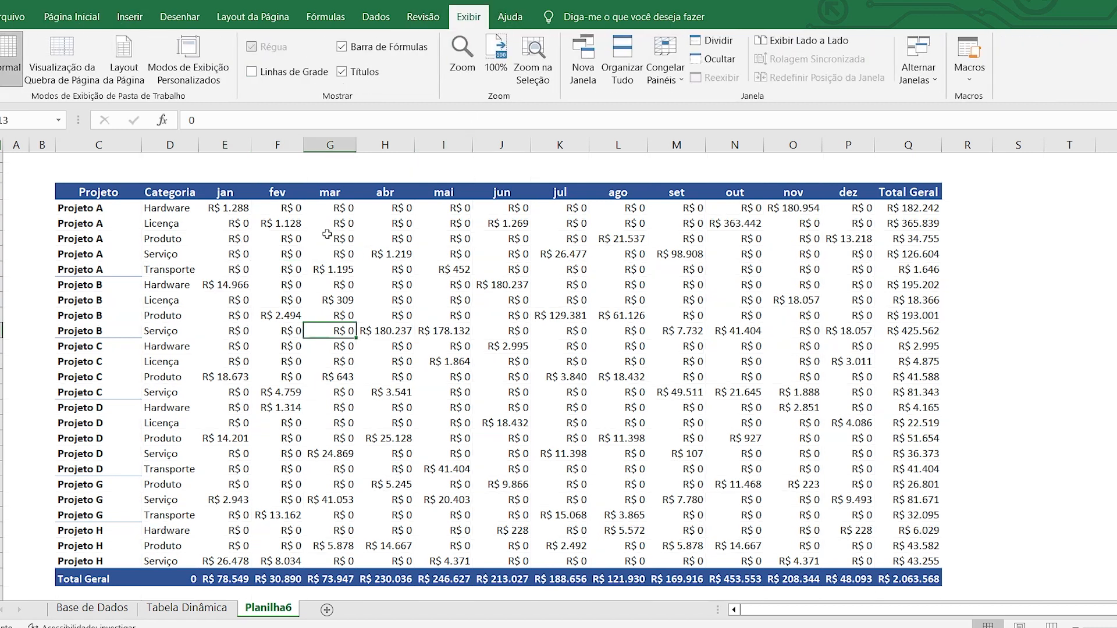
key("Up")
key("Right")
key("Right")
scroll(905, 371, "down", 1)
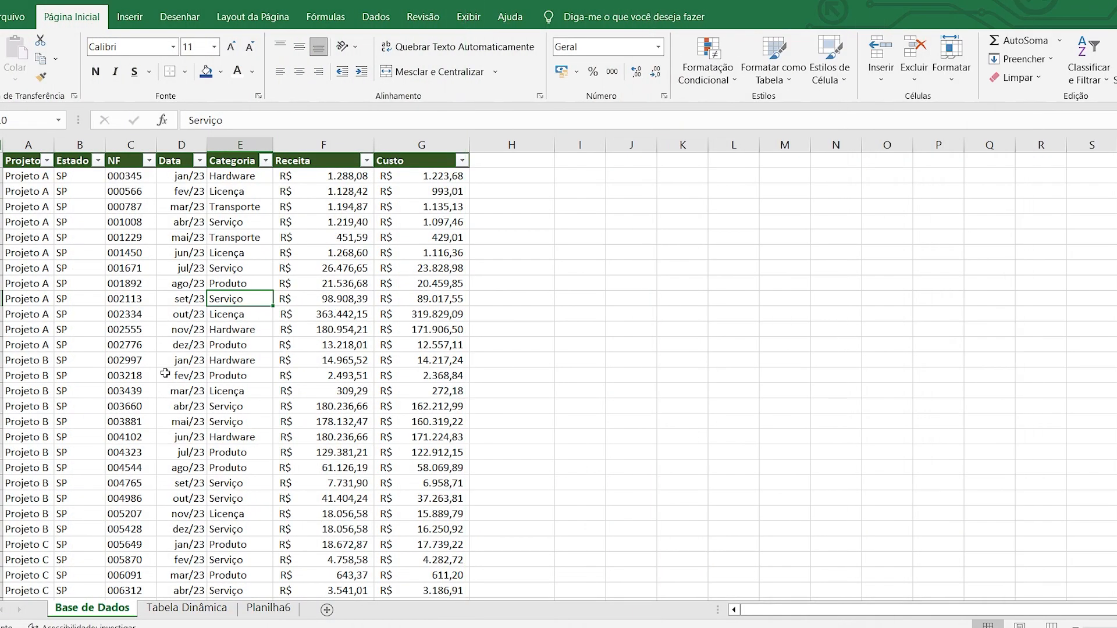
Create a pivot table from the full data range 'Base de Dados'!$A$1:$G$97 on a new worksheet.
left_click(168, 314)
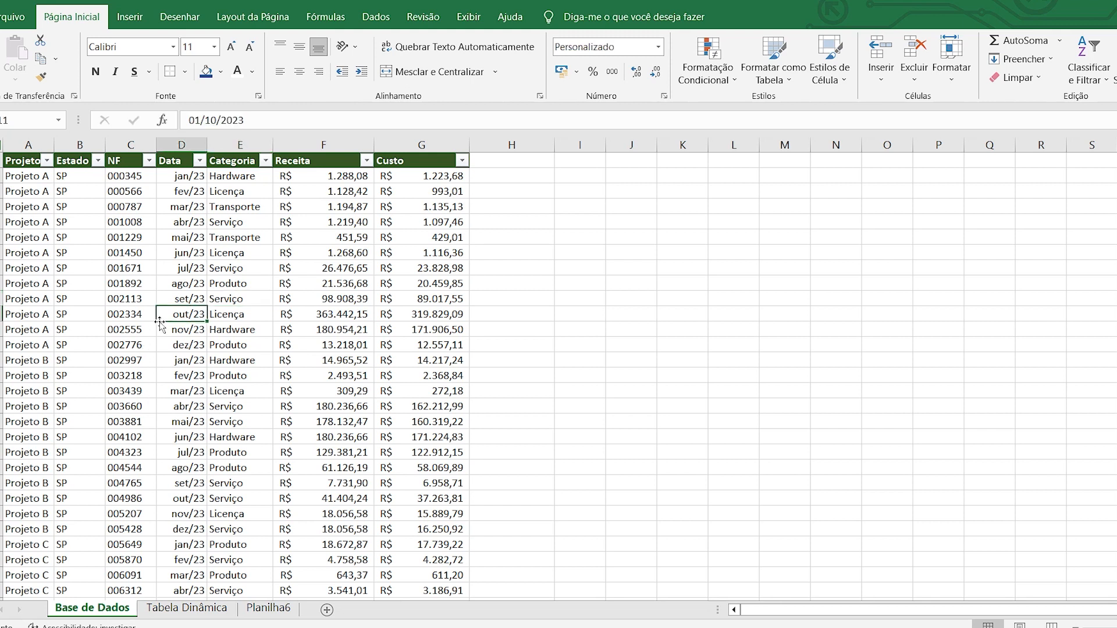
key("ctrl+t")
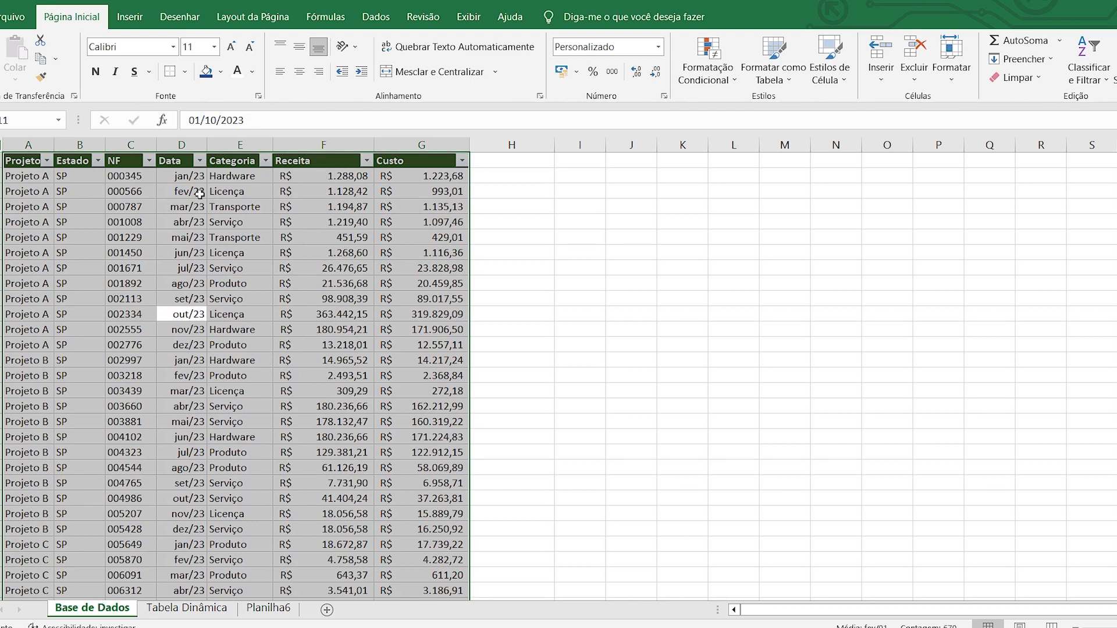
left_click(129, 16)
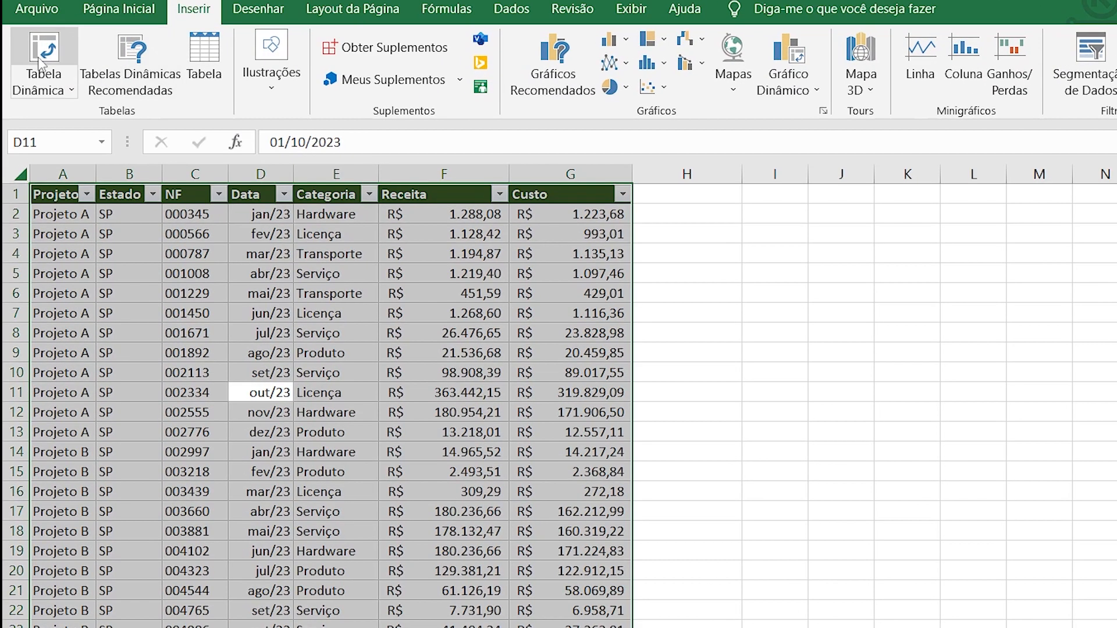
left_click(58, 84)
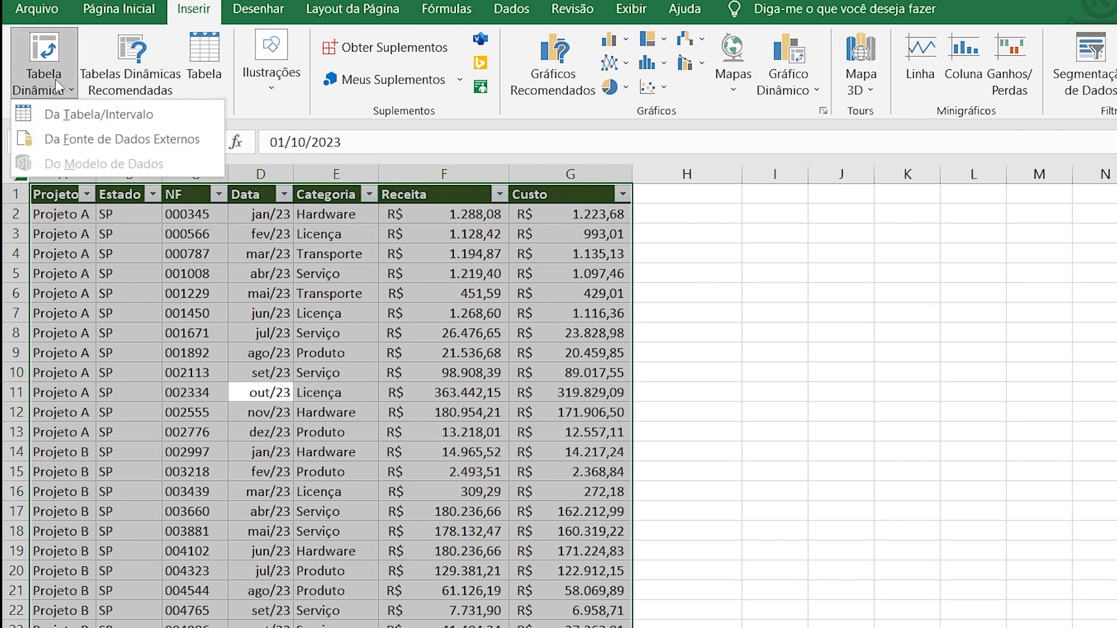
left_click(85, 115)
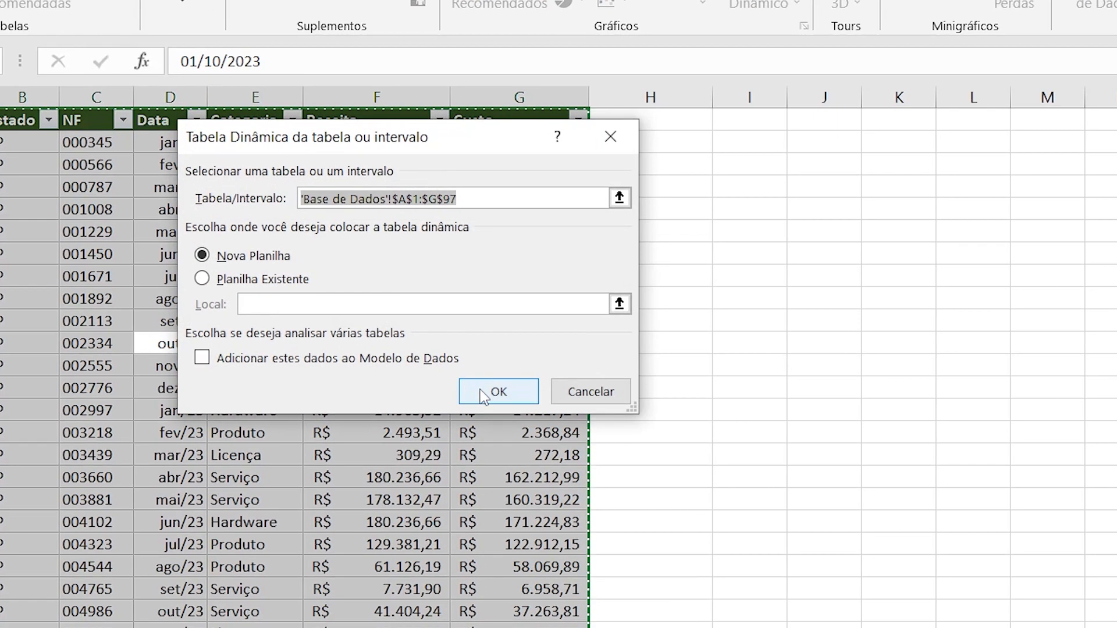
left_click(482, 398)
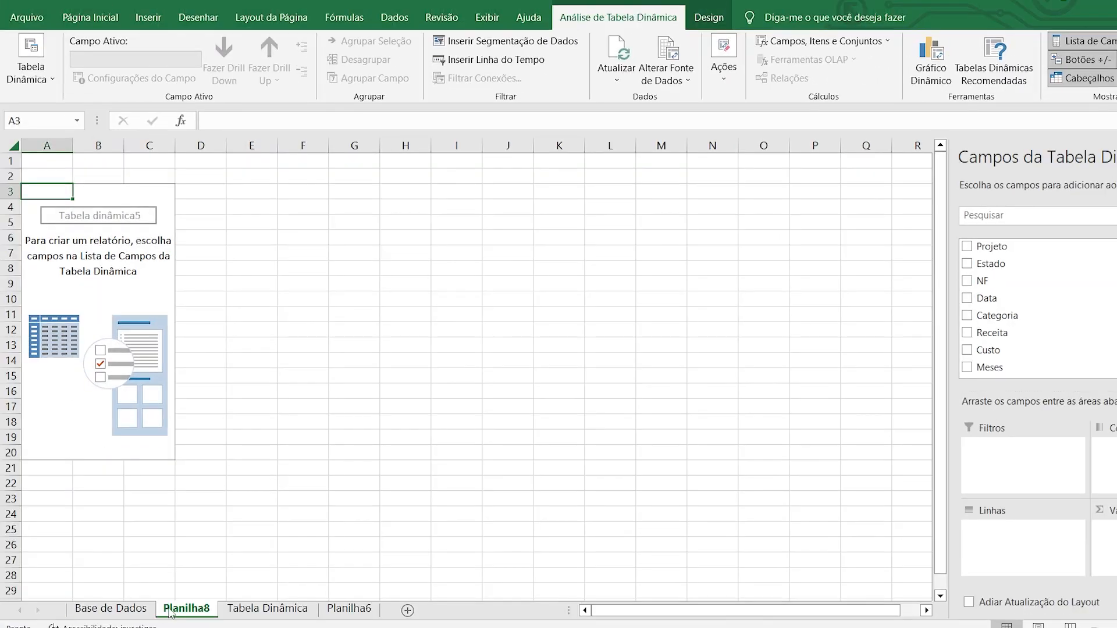
Rename the new pivot table sheet as Relatório Gráfico.
right_click(175, 609)
left_click(227, 459)
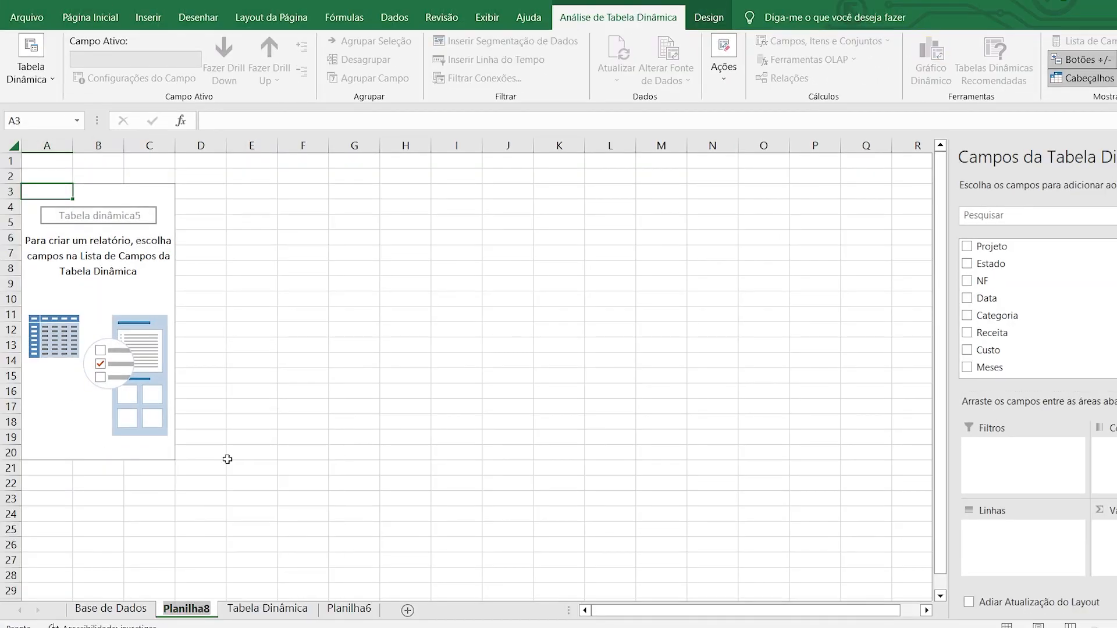
type("Relatór")
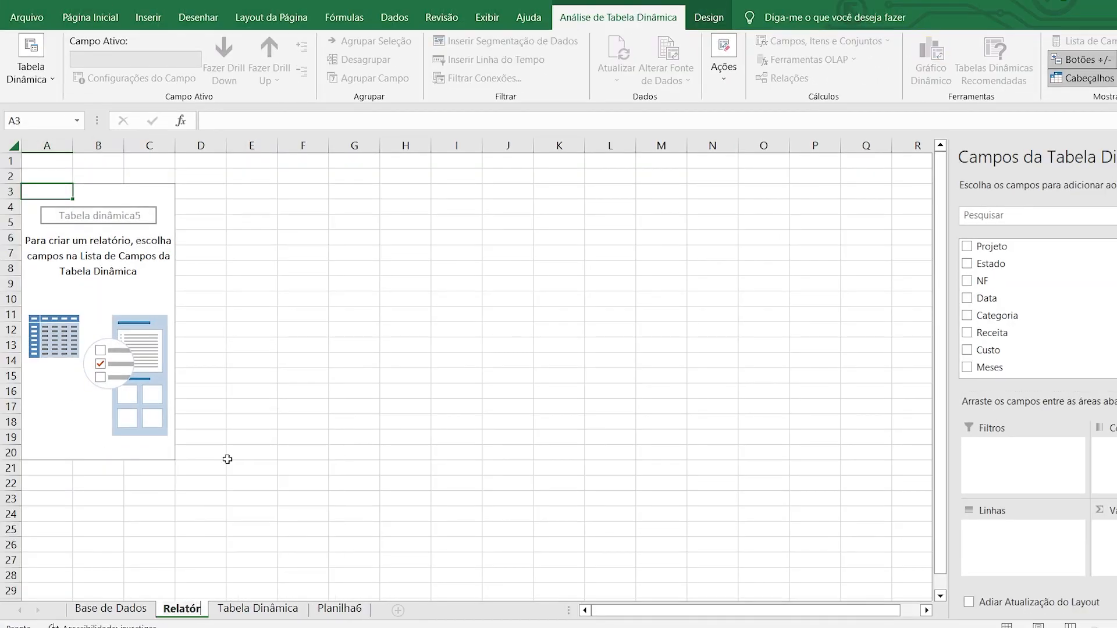
type("io Gráfico")
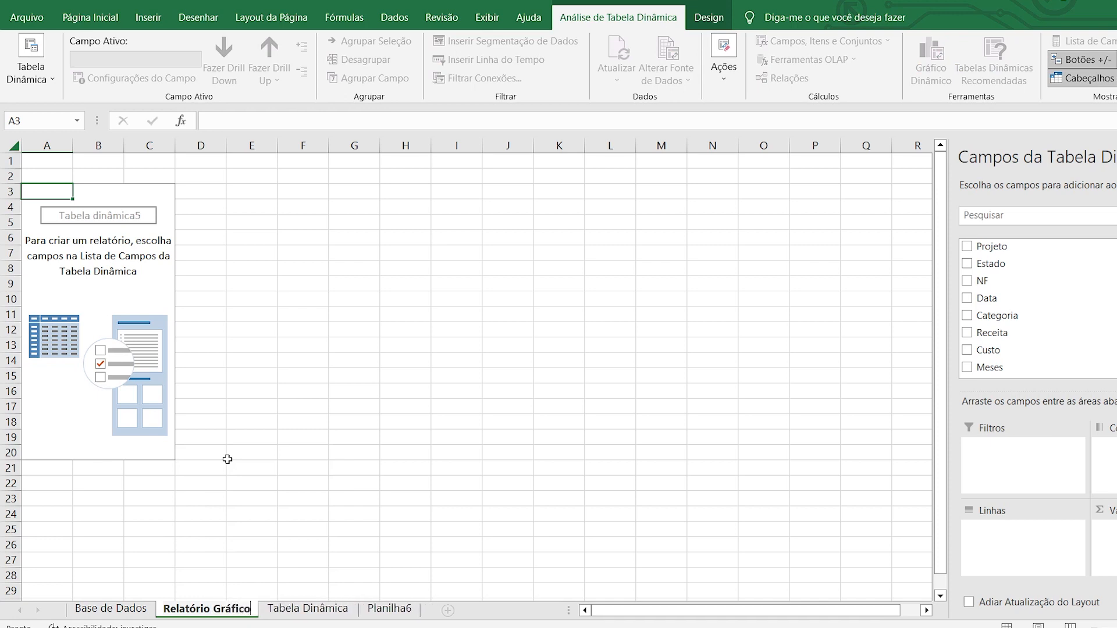
left_click(116, 193)
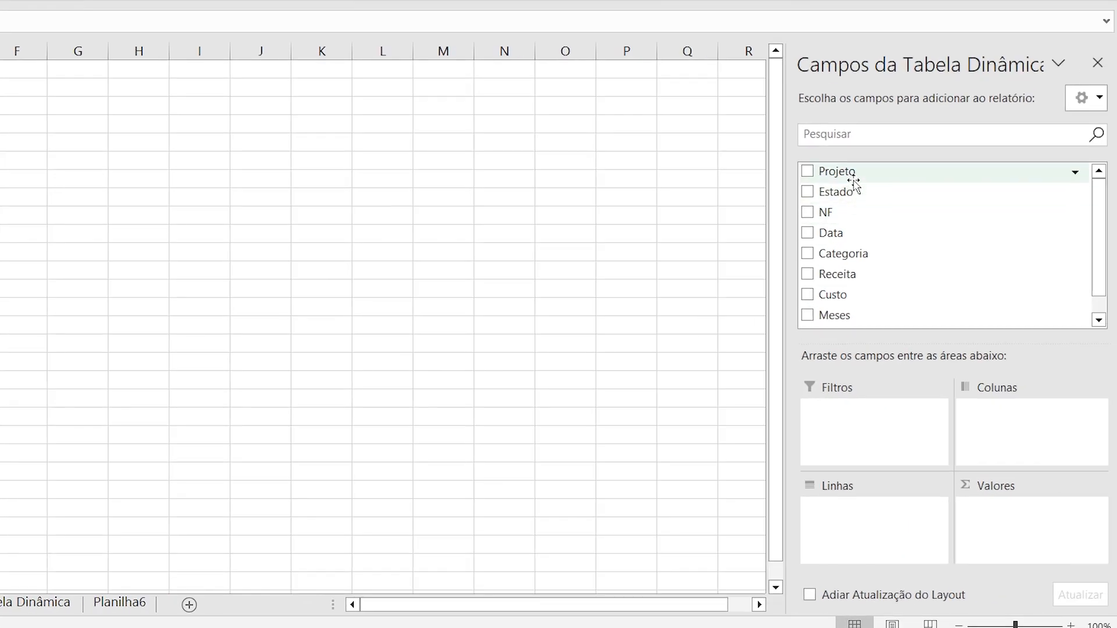
Place Projeto in the pivot table's rows and sum Receita and Custo as its values.
left_click_drag(858, 174, 864, 517)
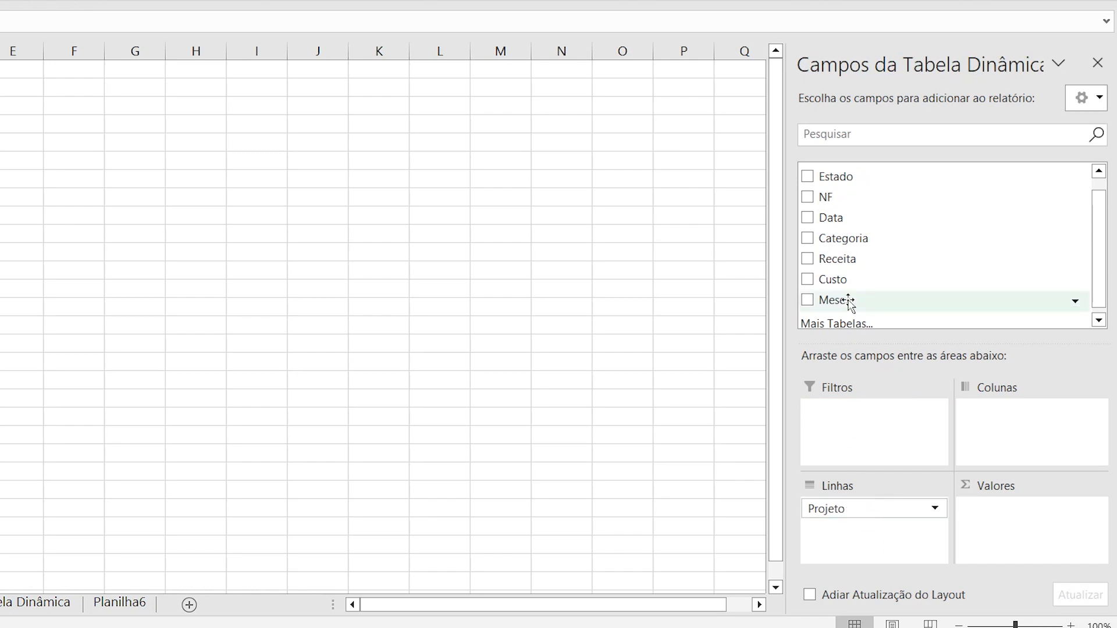
left_click_drag(1003, 530, 1004, 531)
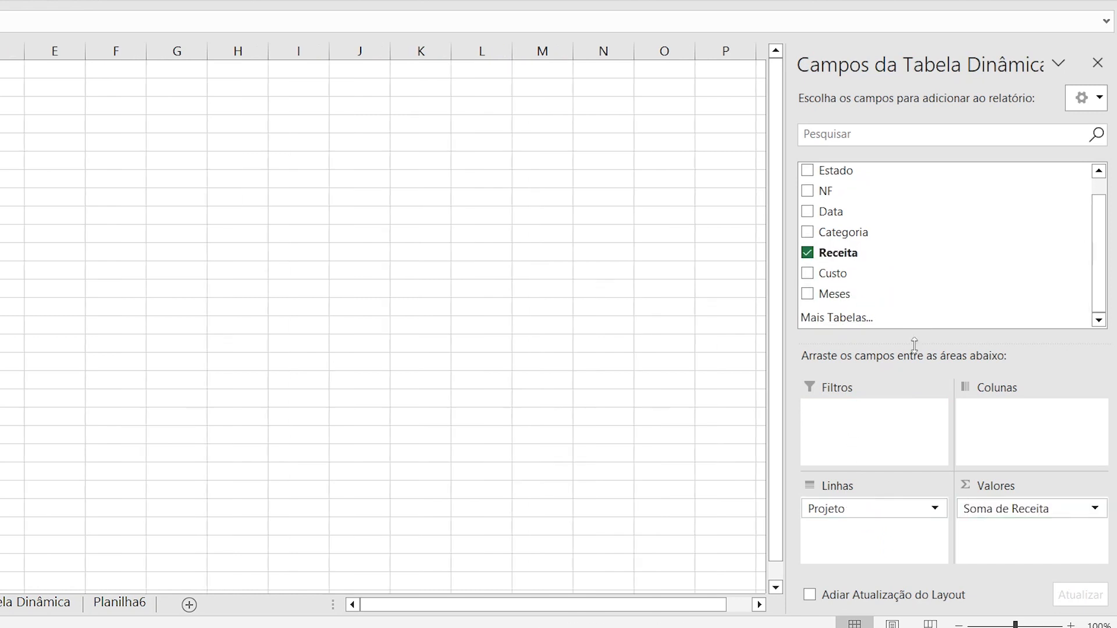
left_click_drag(849, 278, 1022, 574)
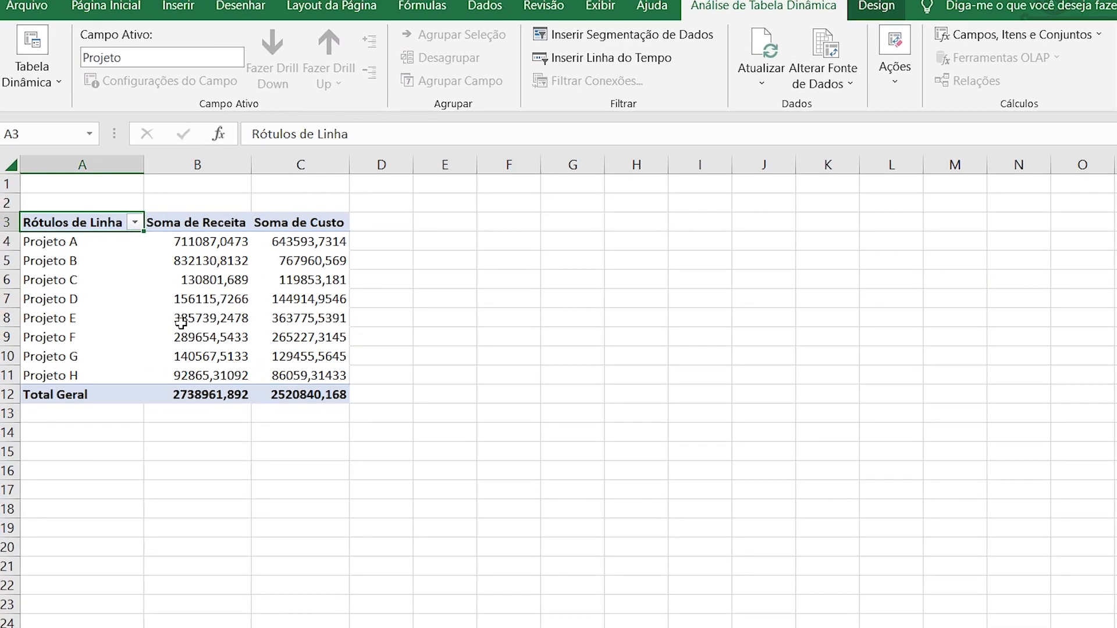
Format the Receita and Custo values, including the Total Geral row, as Moeda in R$ with 0 decimal places.
left_click(213, 262)
left_click_drag(189, 242, 331, 393)
key("ctrl+1")
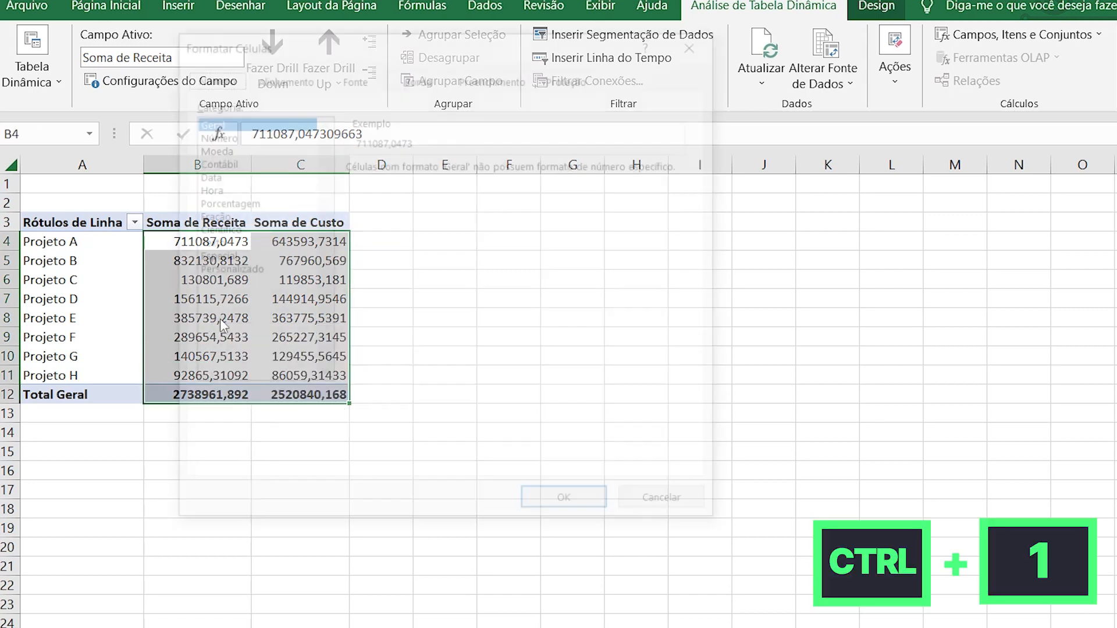
left_click(210, 147)
left_click(485, 171)
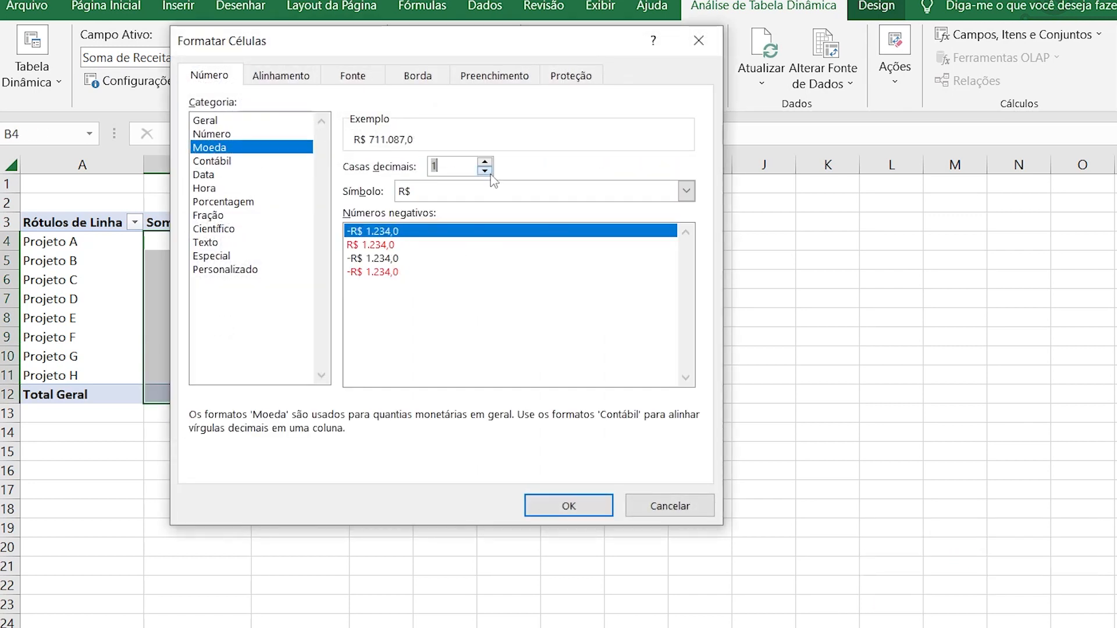
left_click(484, 171)
left_click(568, 506)
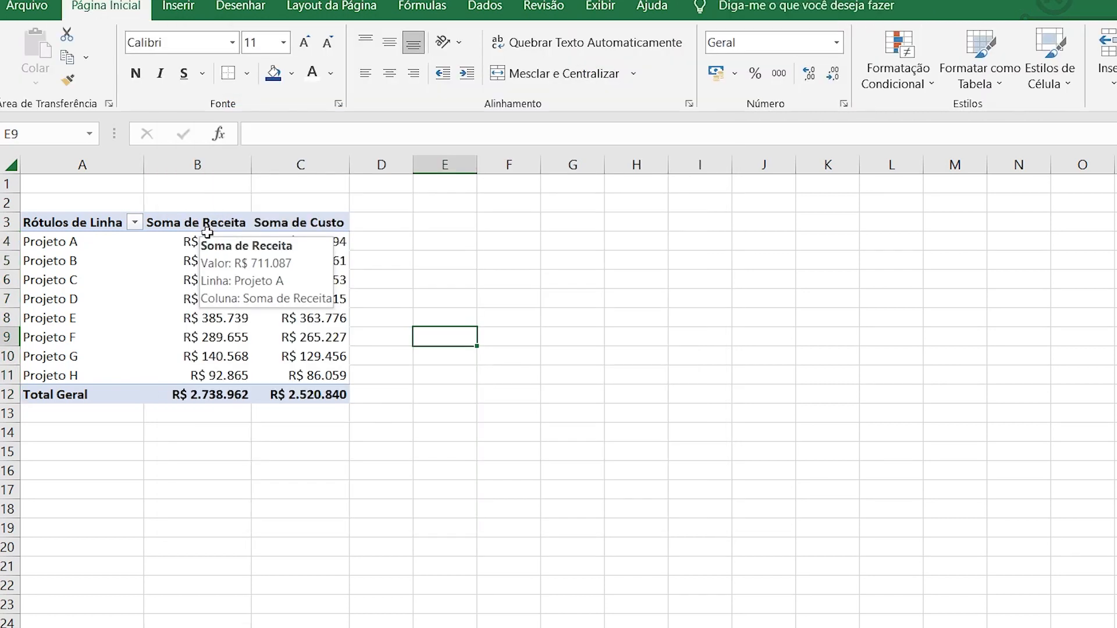
Start a calculated field for the pivot table and name it Margem.
left_click(208, 236)
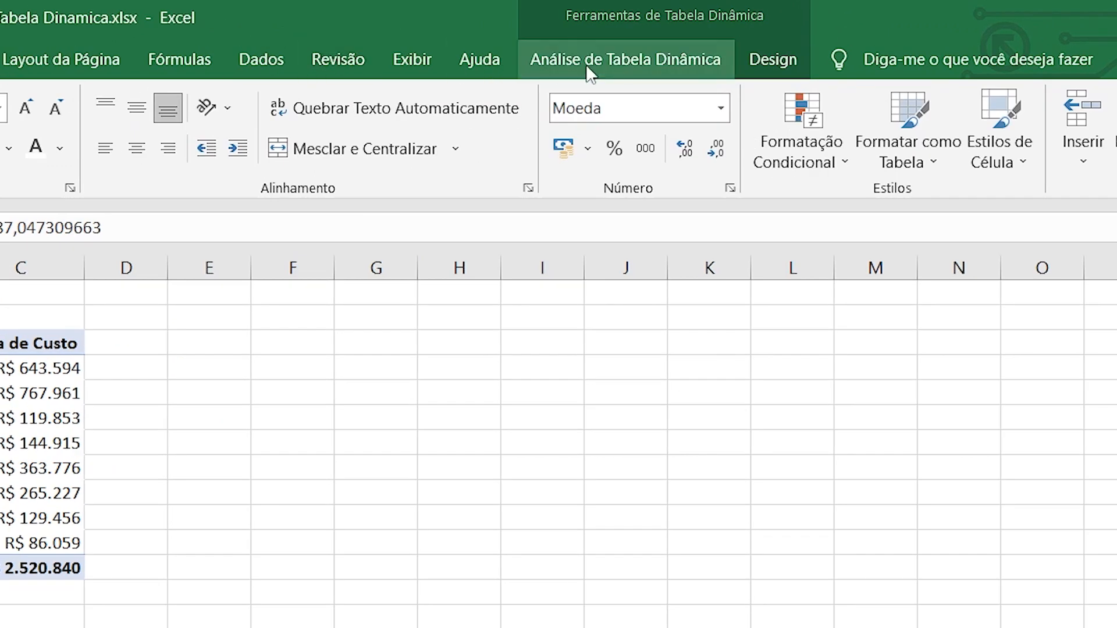
left_click(595, 72)
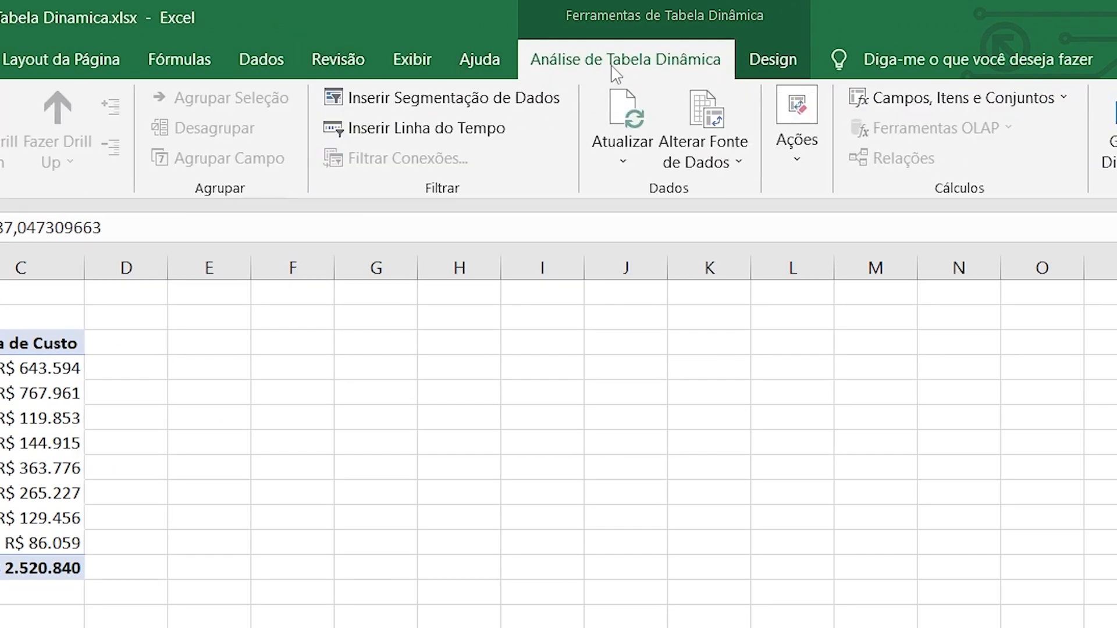
left_click(907, 98)
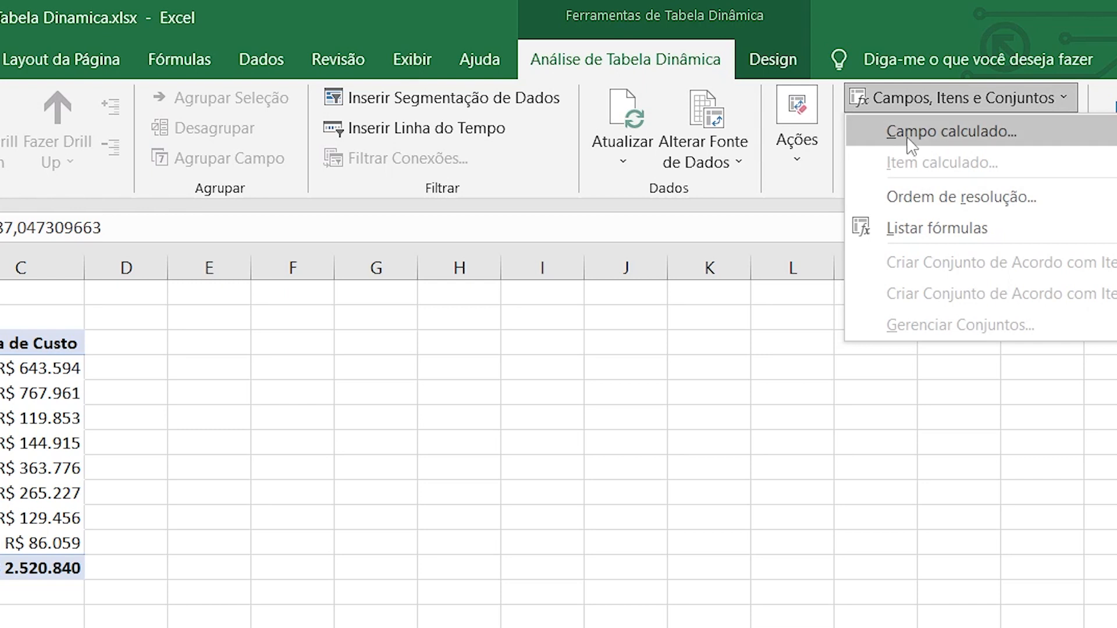
left_click(916, 144)
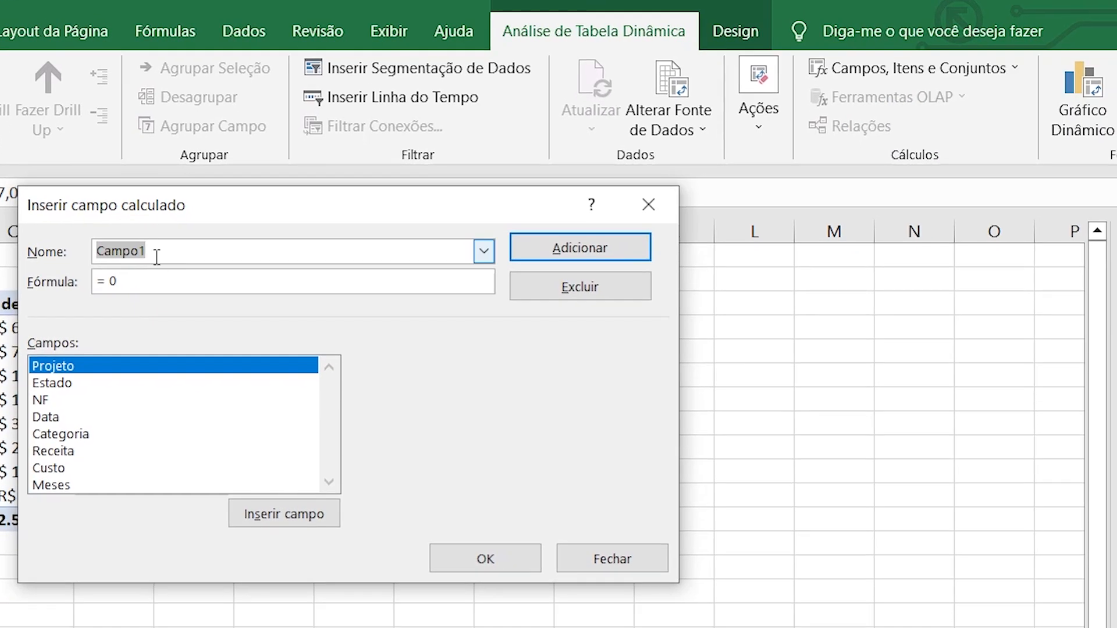
left_click_drag(180, 220, 201, 220)
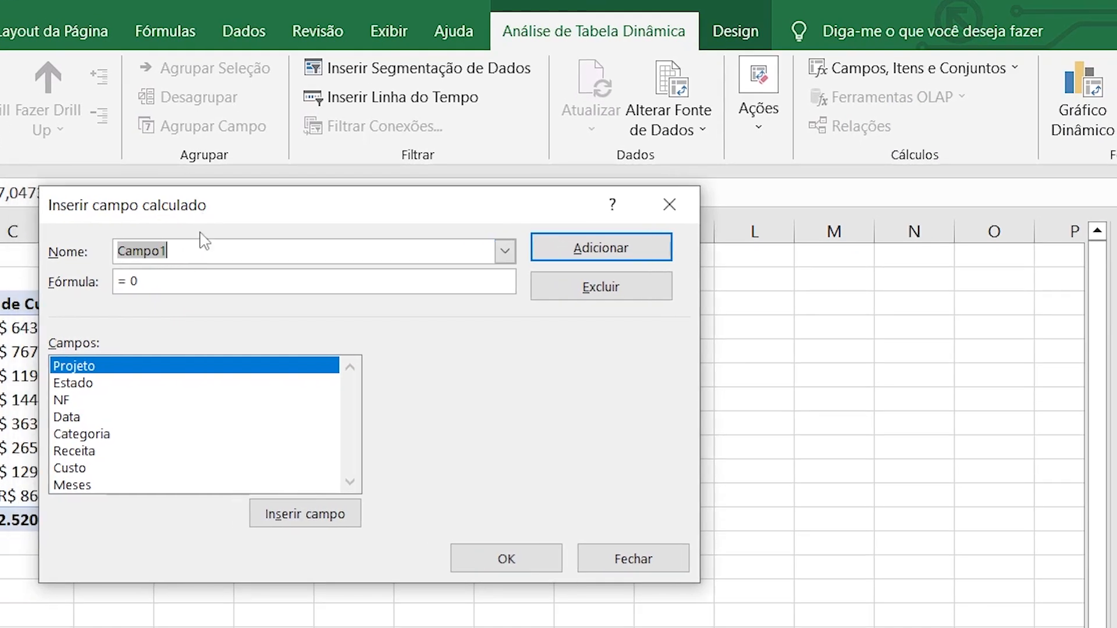
type("Ma")
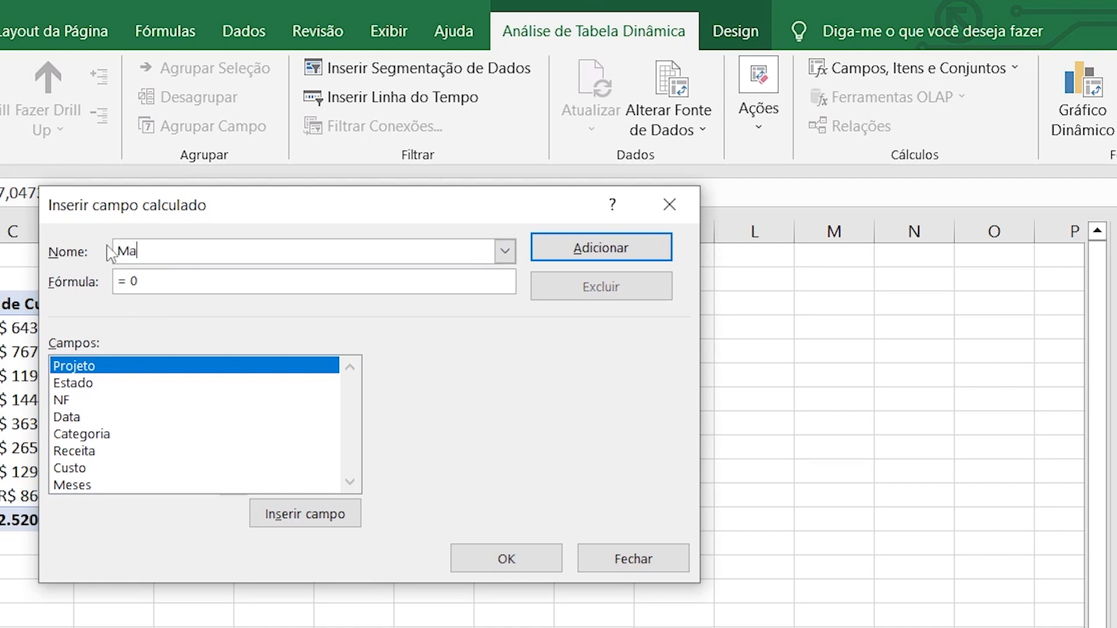
Set the Margem formula to Receita - Custo and insert the calculated field into the pivot table.
left_click(160, 281)
key("BackSpace")
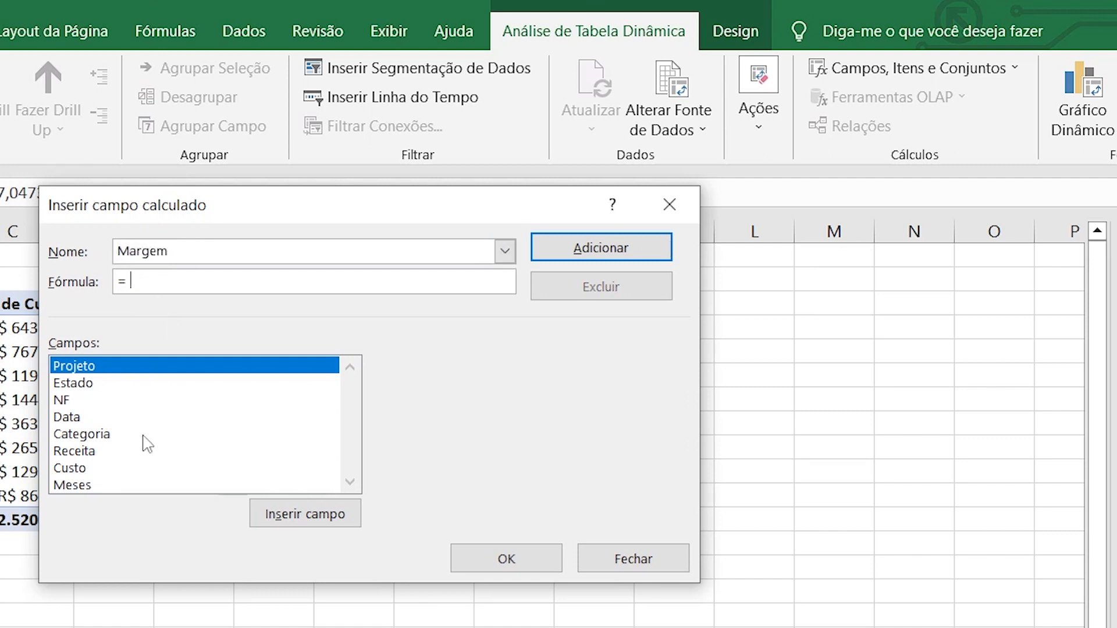
left_click(96, 451)
left_click(307, 517)
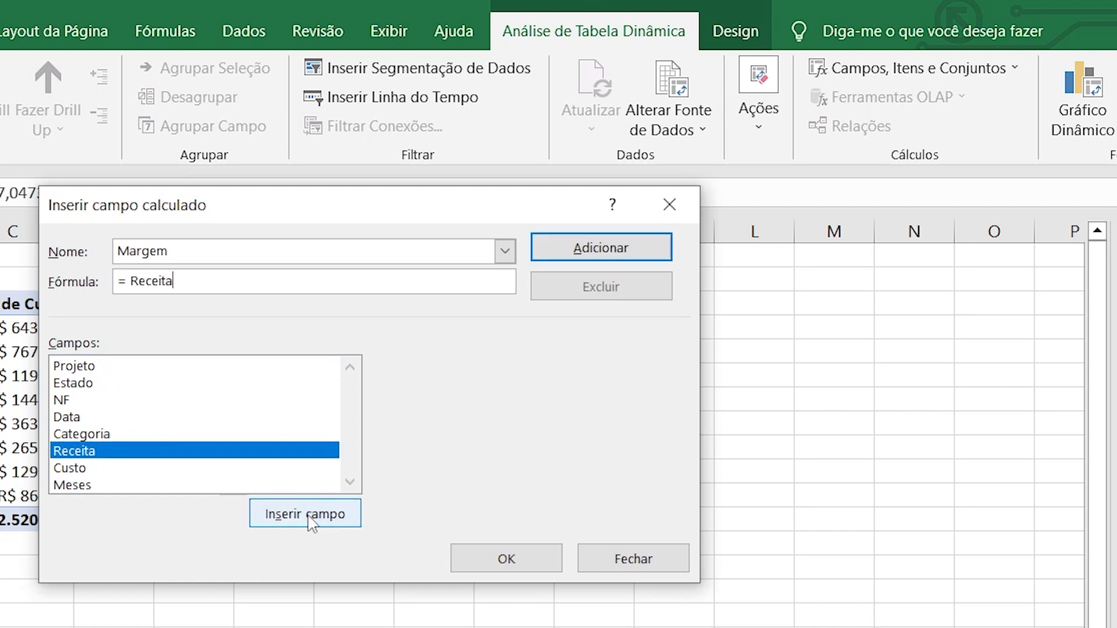
type("-")
left_click(146, 469)
left_click(296, 515)
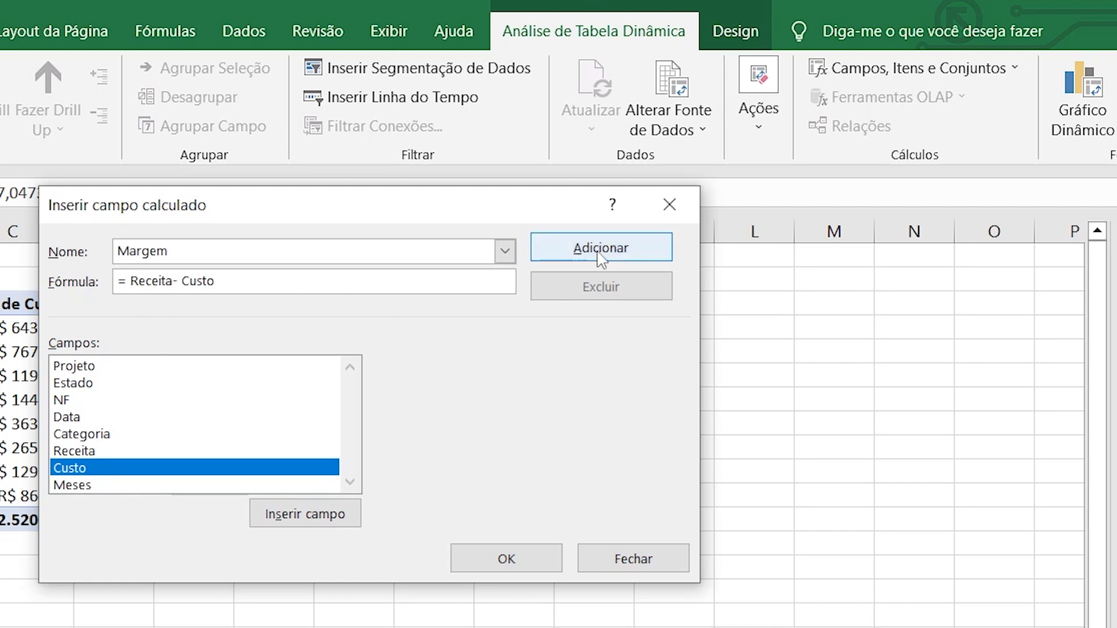
left_click(491, 558)
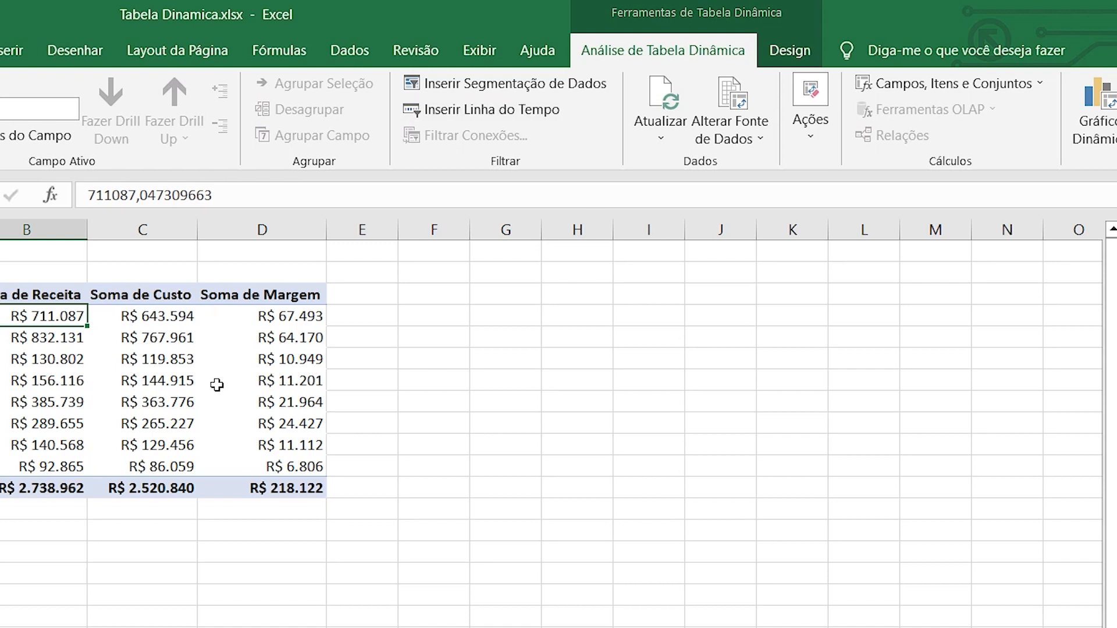
Insert a second calculated field named %Margem with the formula Margem / Receita.
left_click(918, 87)
left_click(931, 114)
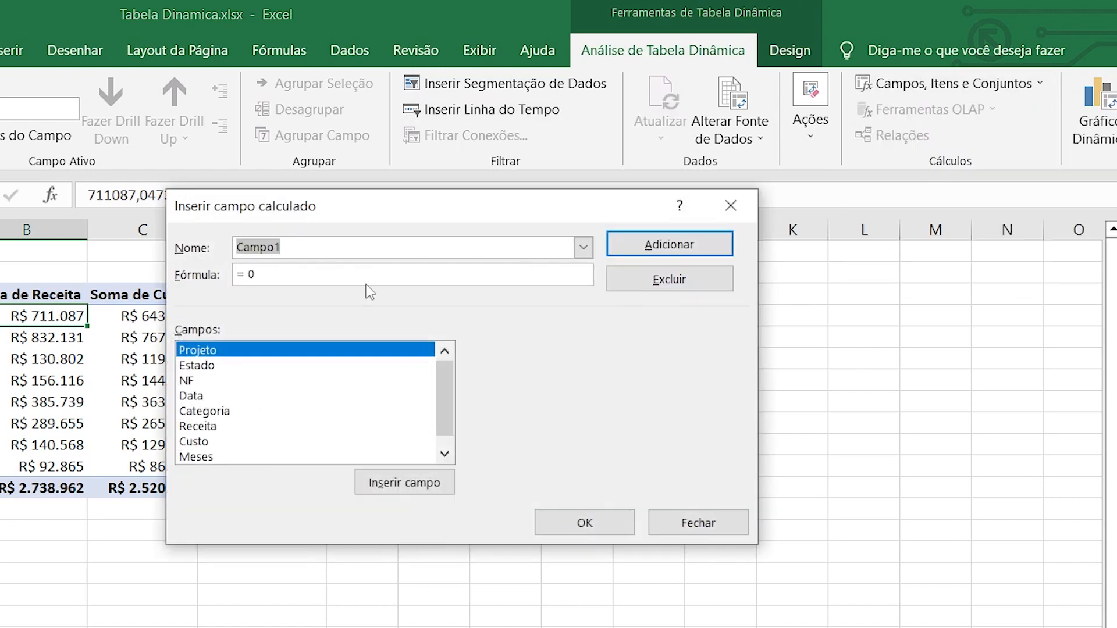
type("%Margem")
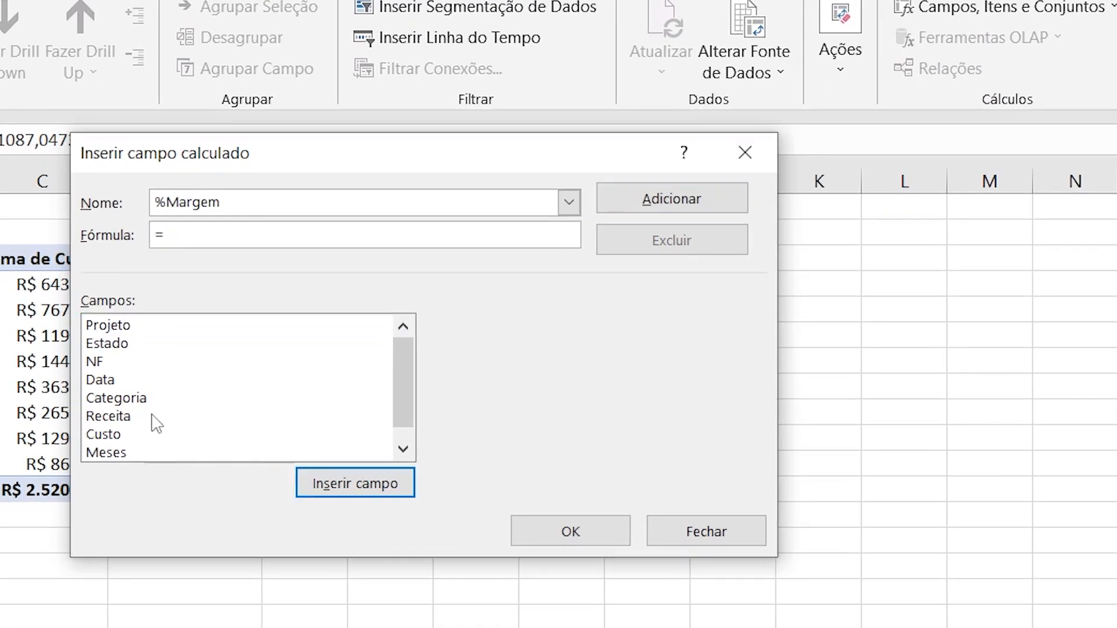
scroll(152, 424, "down", 1)
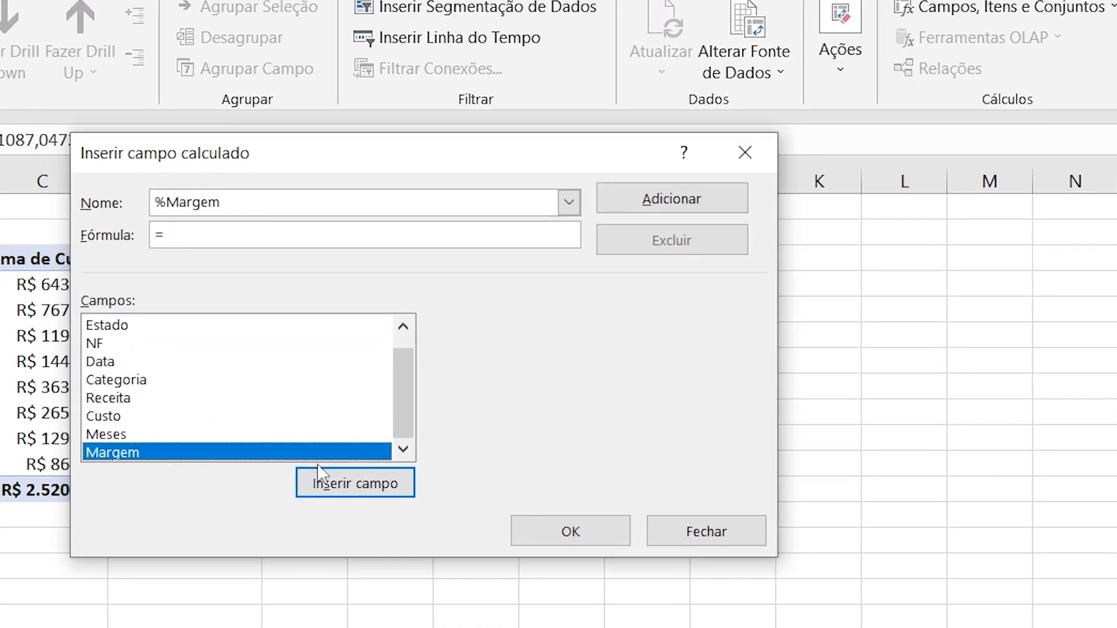
left_click(324, 482)
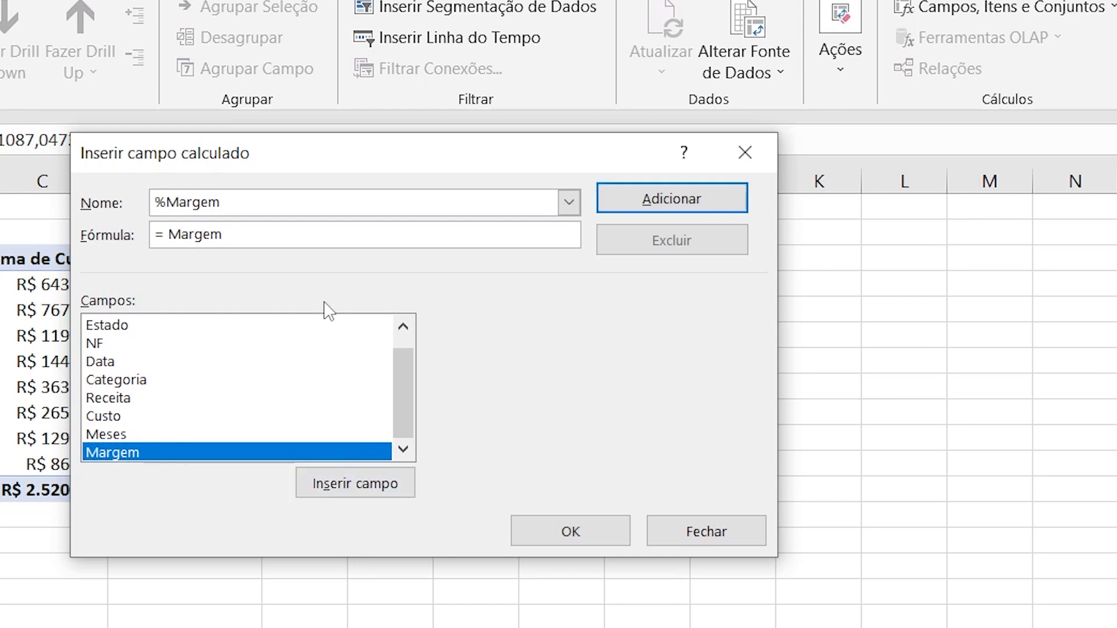
type("/")
left_click(142, 401)
left_click(351, 483)
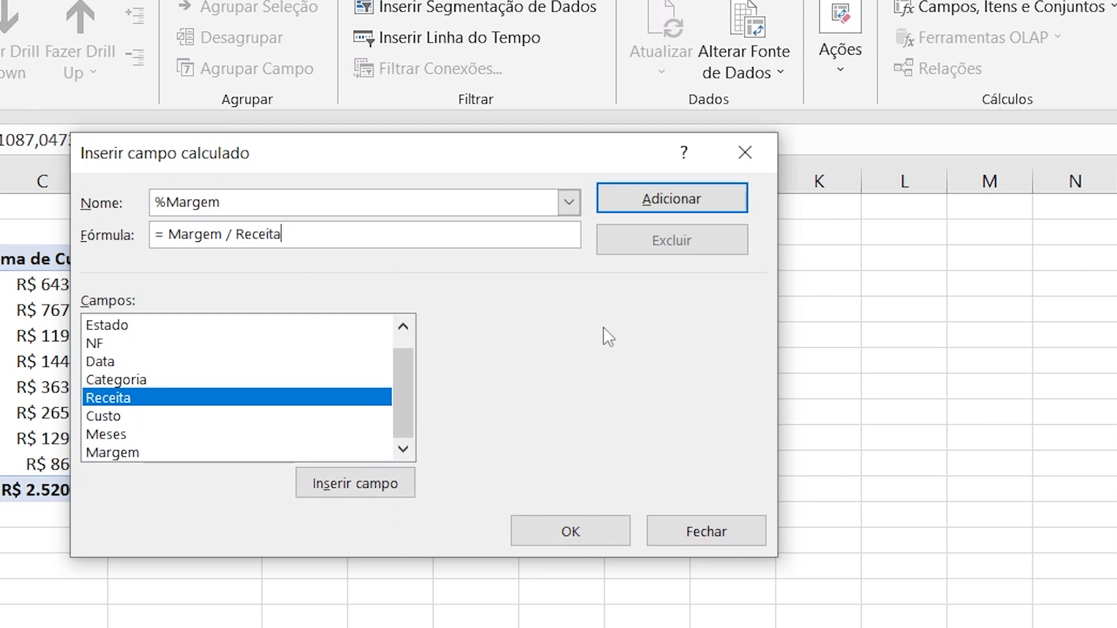
left_click(553, 529)
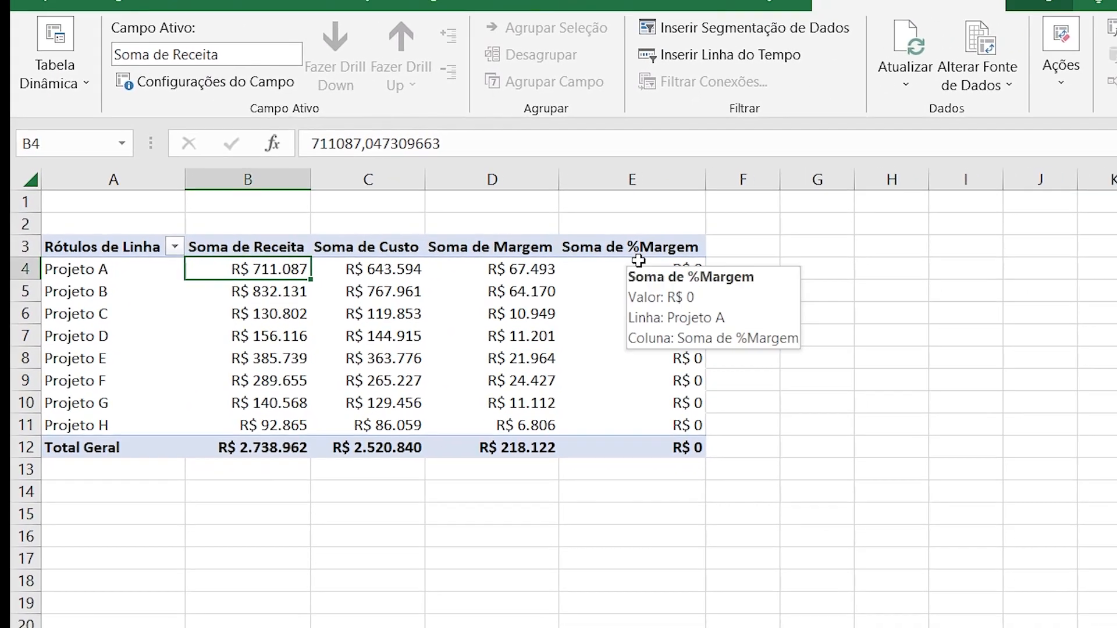
Format the Soma de %Margem values, including the Total Geral row, as Porcentagem with 2 decimal places and autofit their column.
left_click_drag(638, 263, 657, 439)
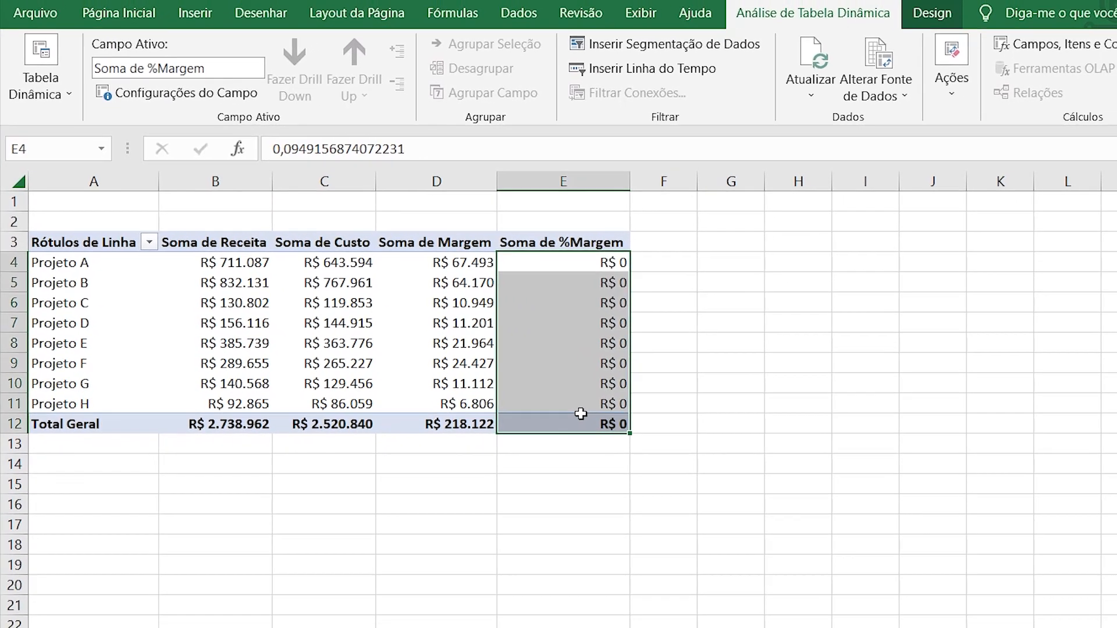
key("ctrl+1")
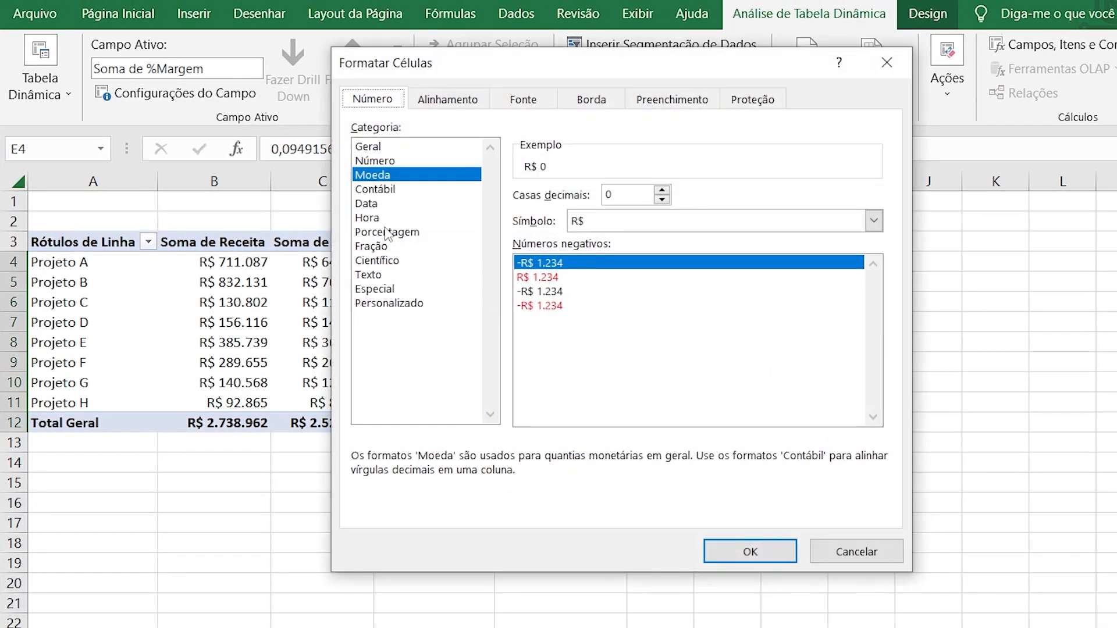
left_click(386, 232)
left_click(662, 191)
left_click(662, 191)
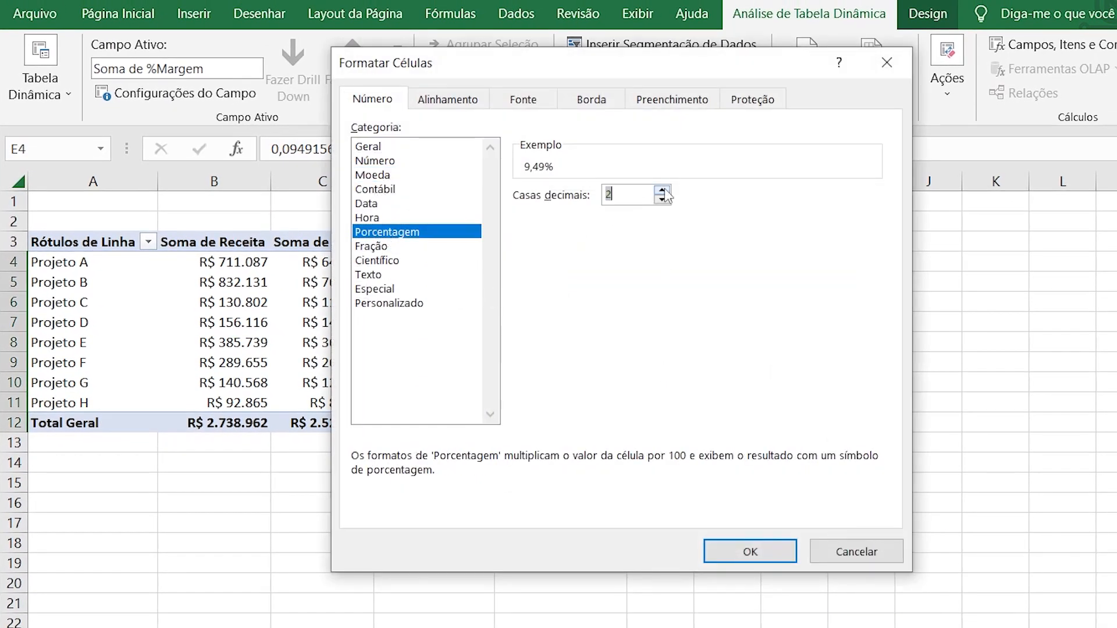
left_click(748, 551)
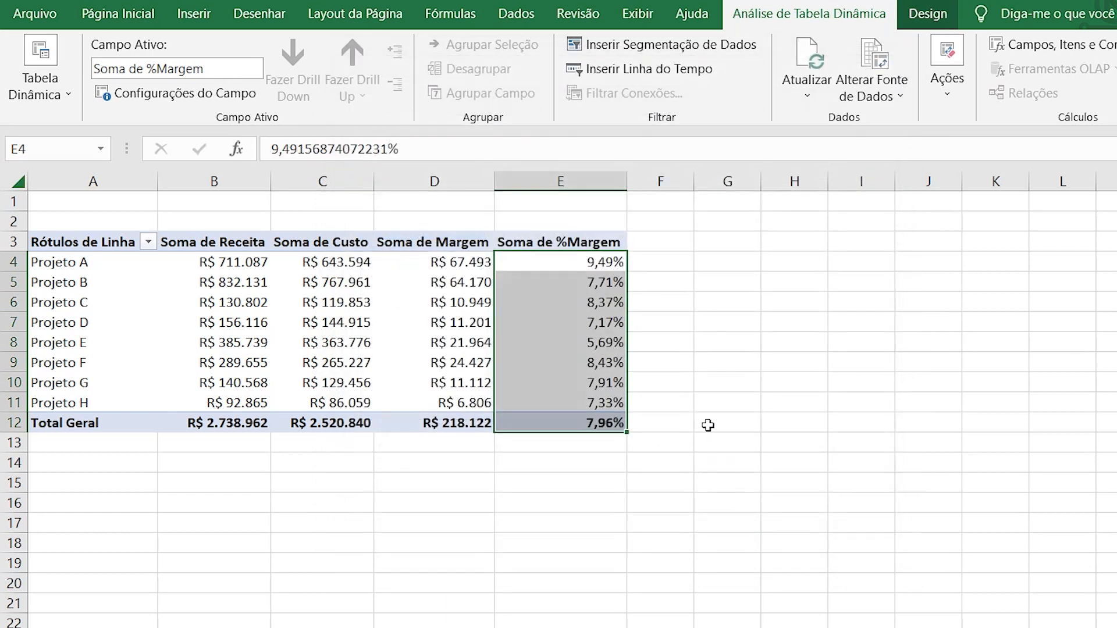
left_click(712, 423)
double_click(627, 183)
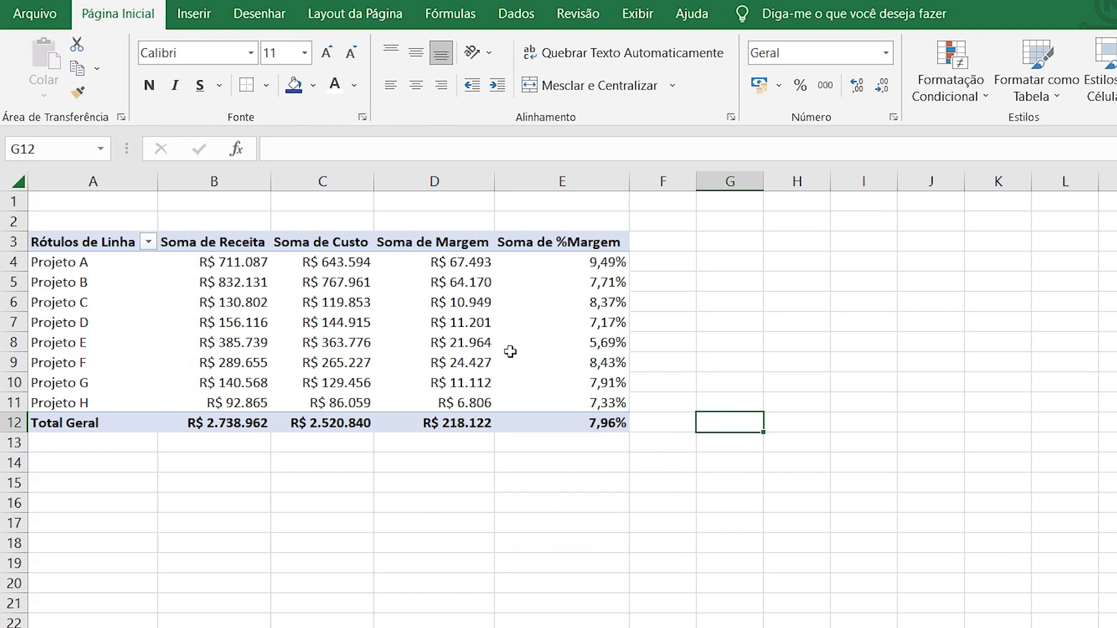
Sort the projects by Soma de %Margem from largest to smallest and check the highest- and lowest-margin projects.
left_click(556, 288)
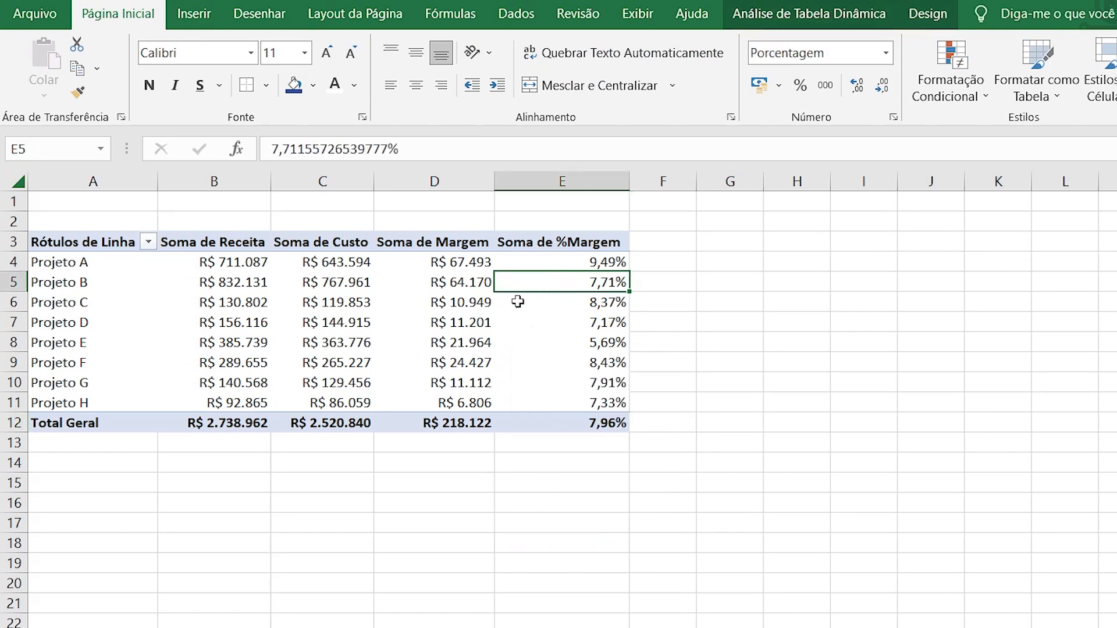
right_click(550, 286)
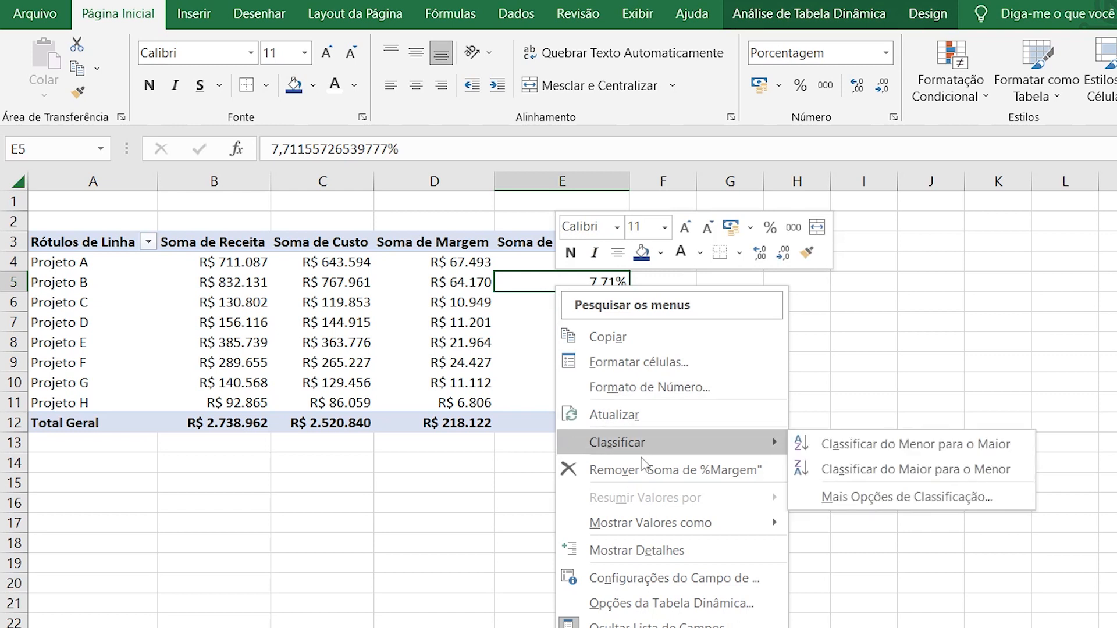
mouse_move(686, 444)
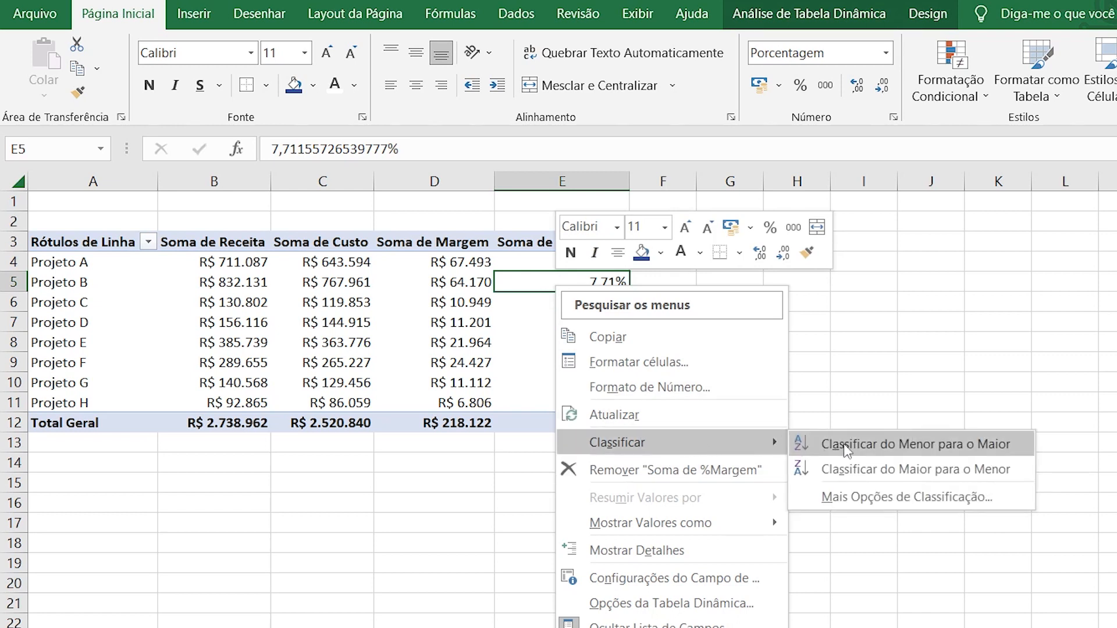
left_click(863, 472)
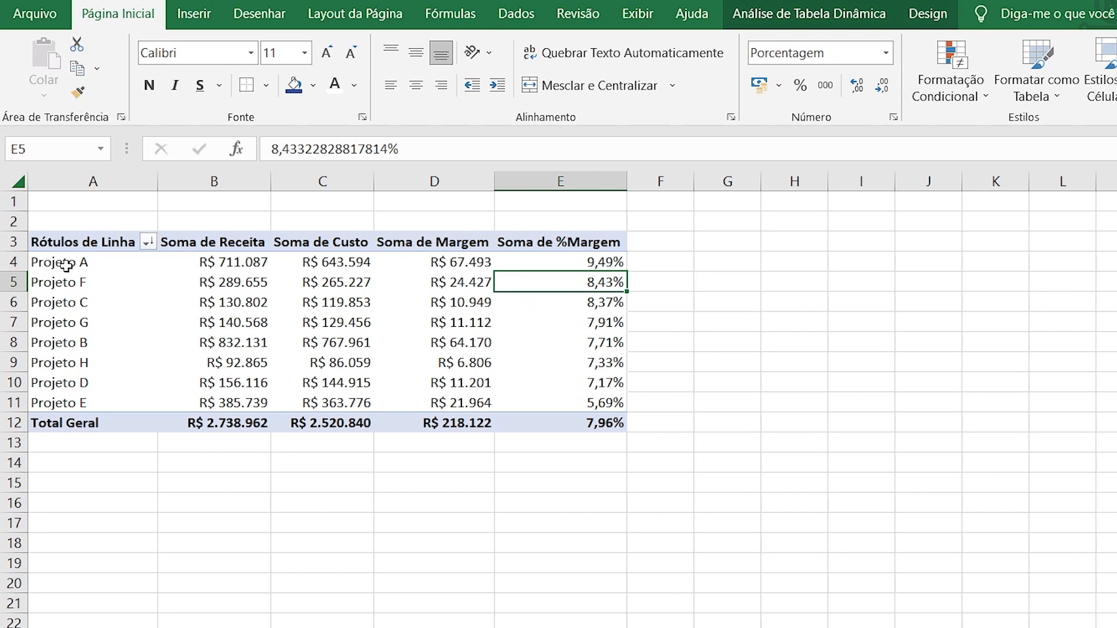
left_click(67, 266)
left_click(590, 263)
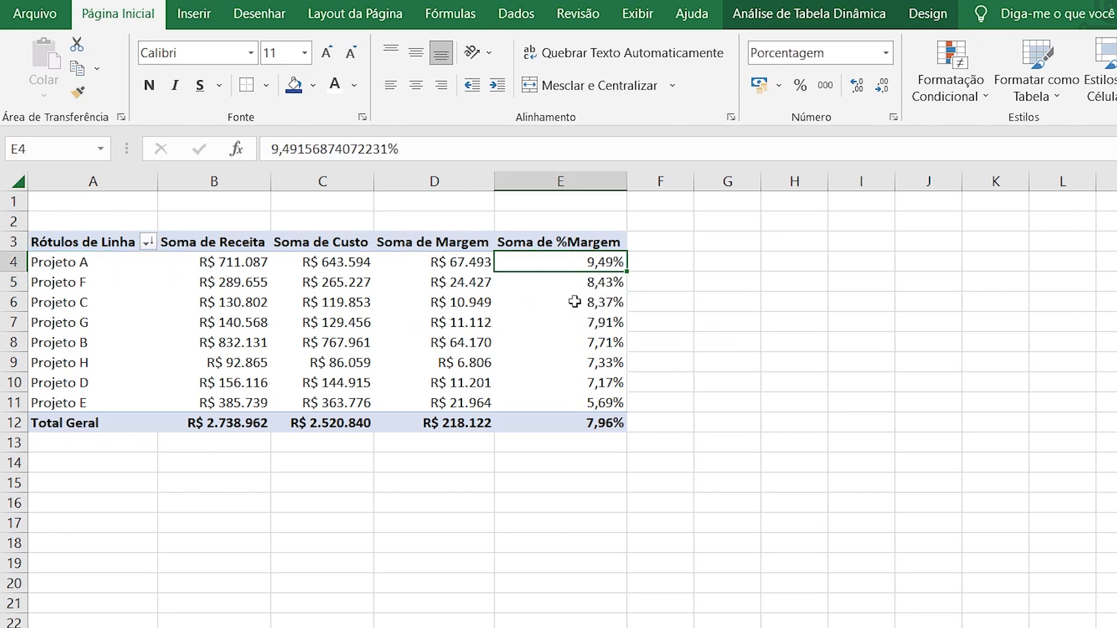
left_click(596, 404)
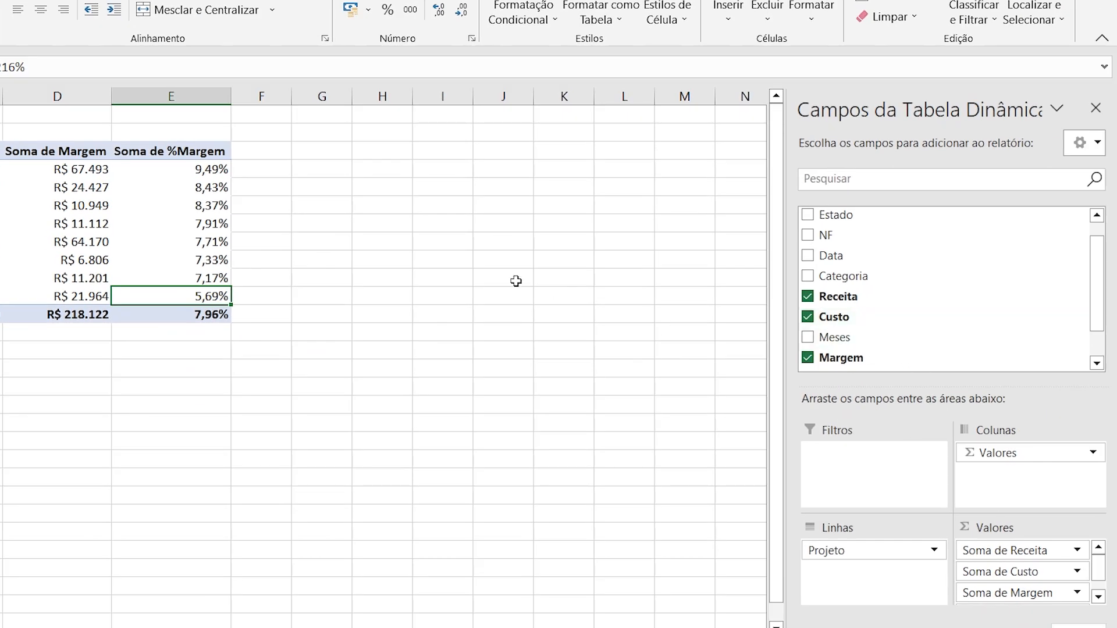
Remove %Margem from the pivot table and insert a Coluna Agrupada pivot chart, placing it below and beside the table.
scroll(866, 307, "down", 1)
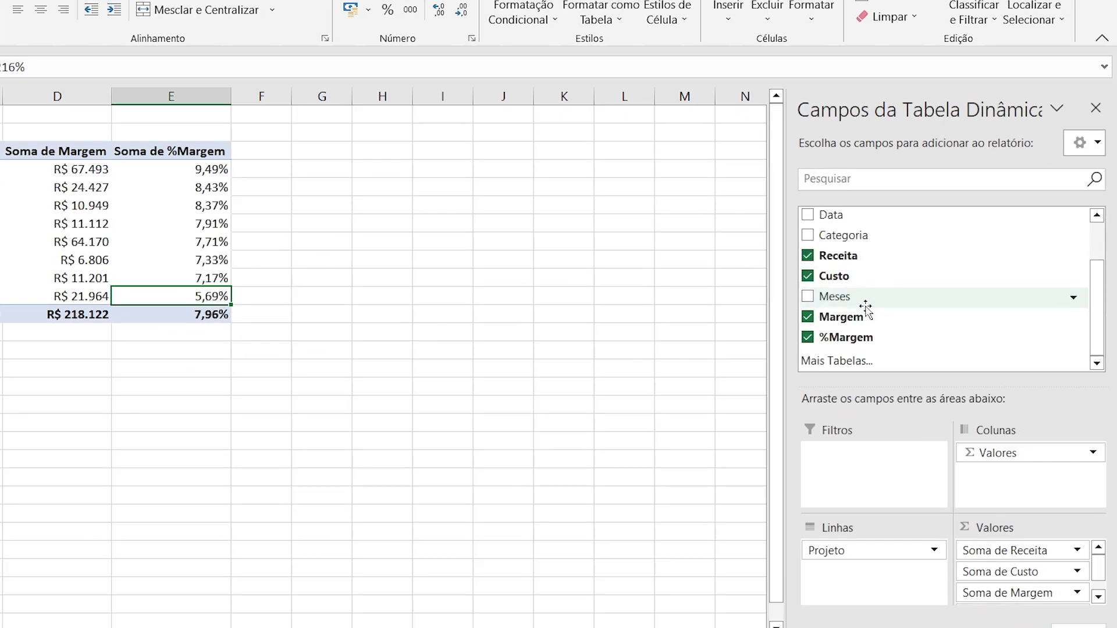
left_click(808, 337)
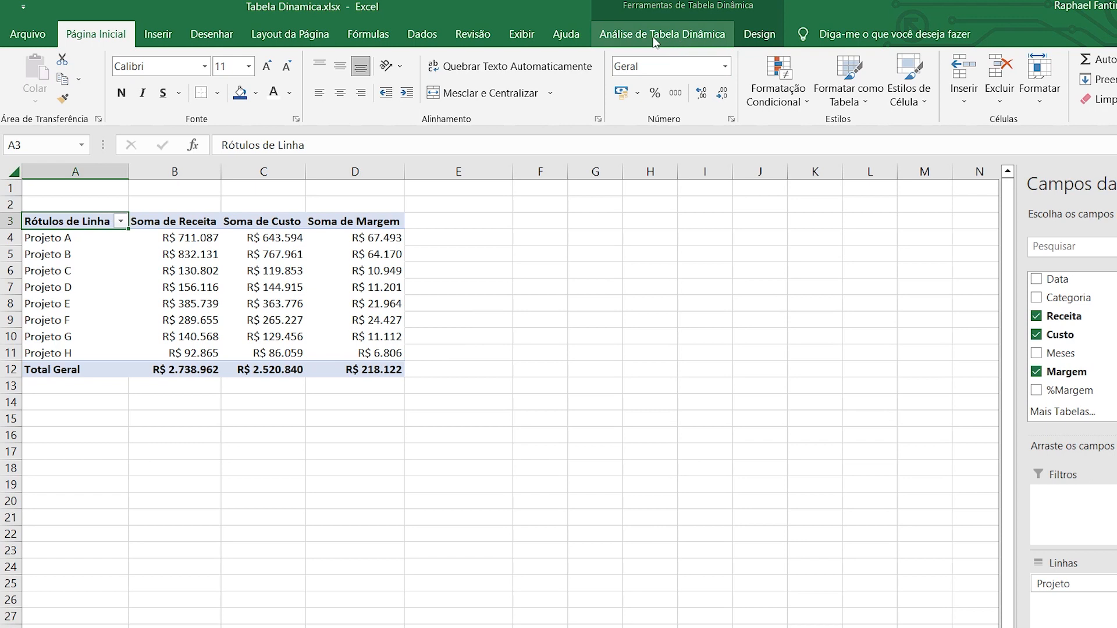
left_click(656, 40)
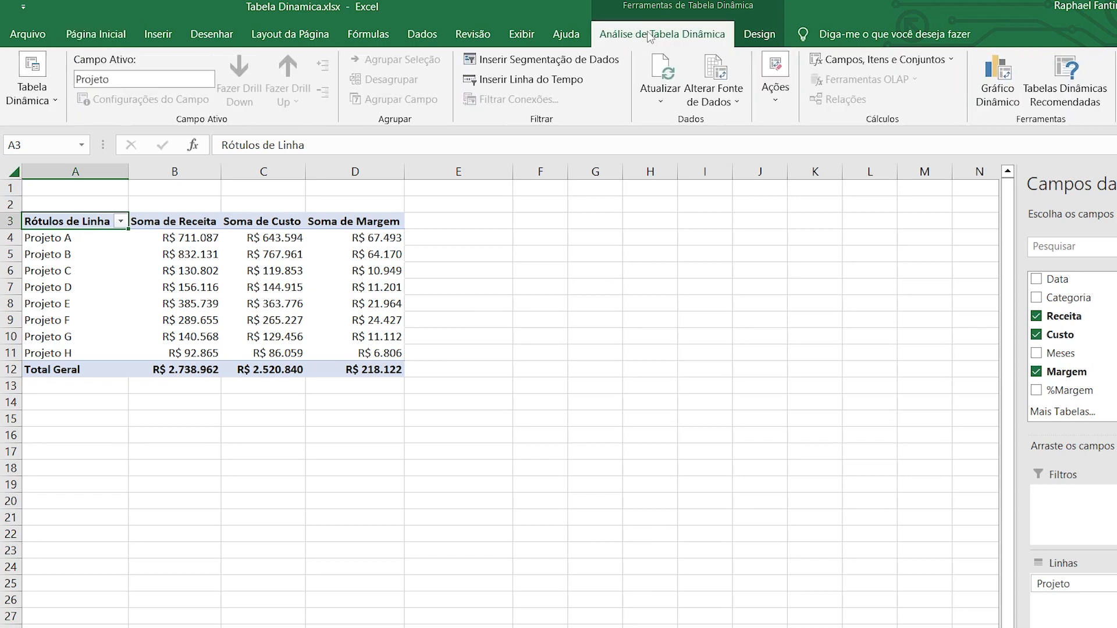
left_click(998, 93)
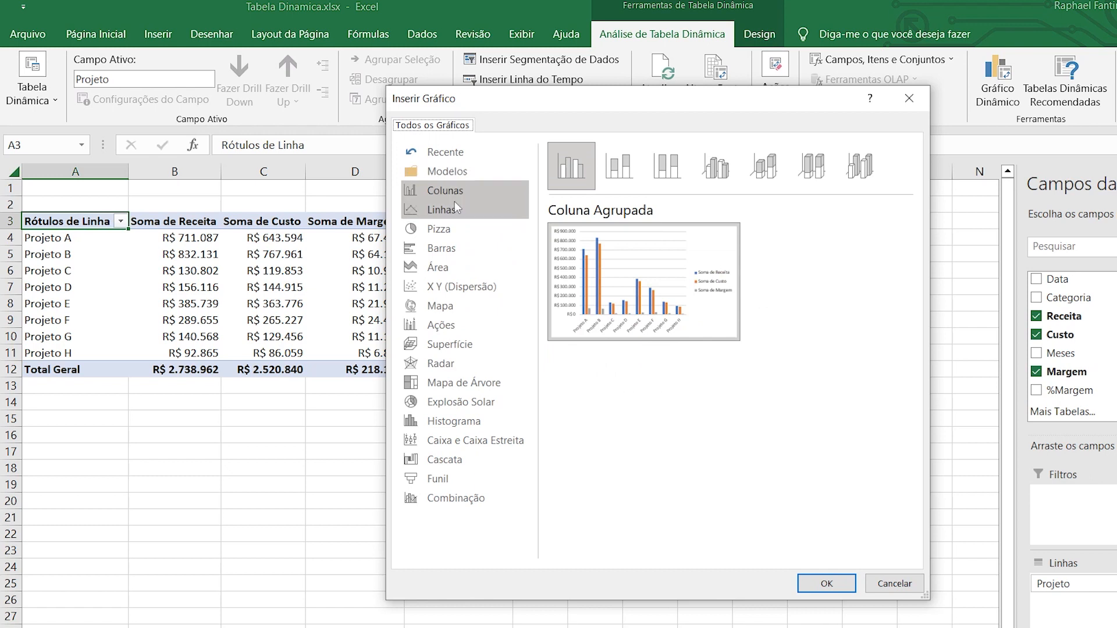
left_click(827, 584)
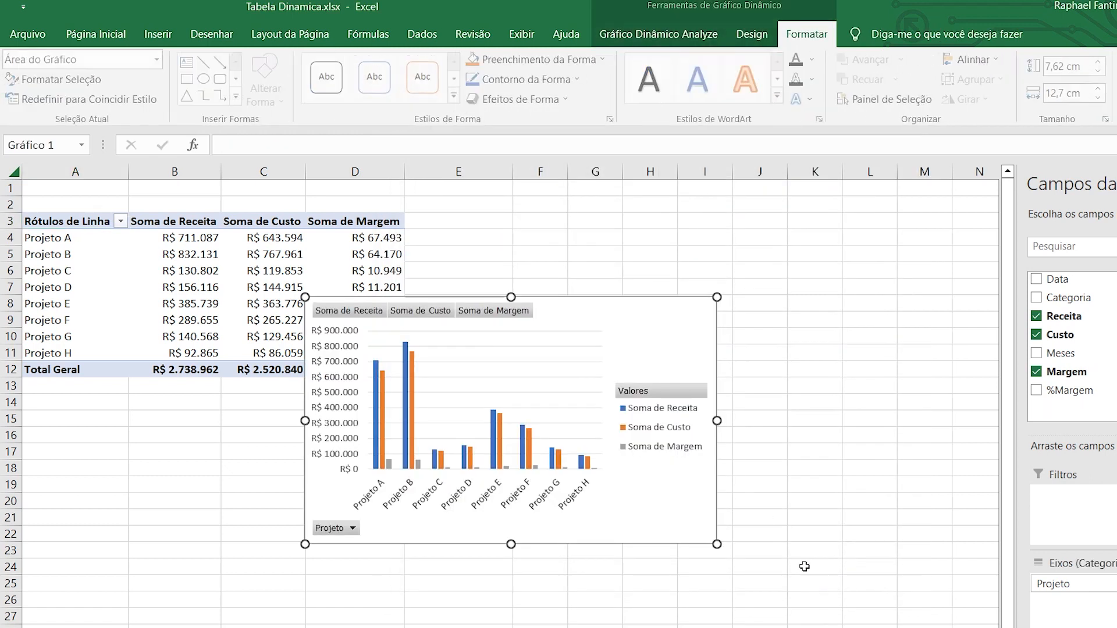
left_click_drag(592, 312, 682, 400)
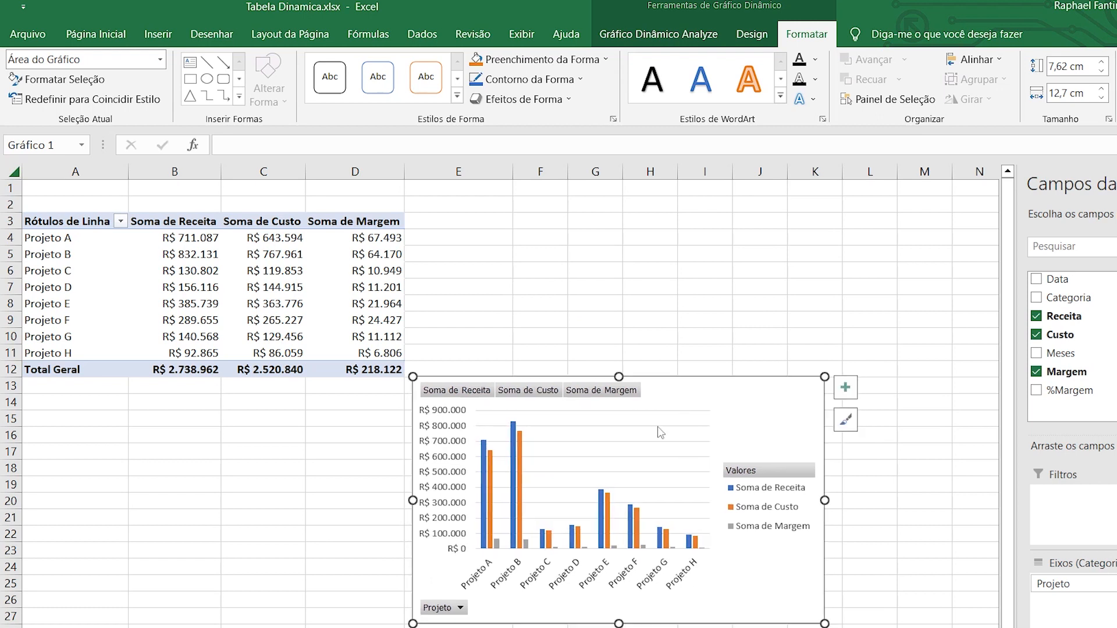
Rename the Soma de Receita header to Receita, preceded by a space to avoid duplicating the source field name.
left_click_drag(144, 229, 344, 225)
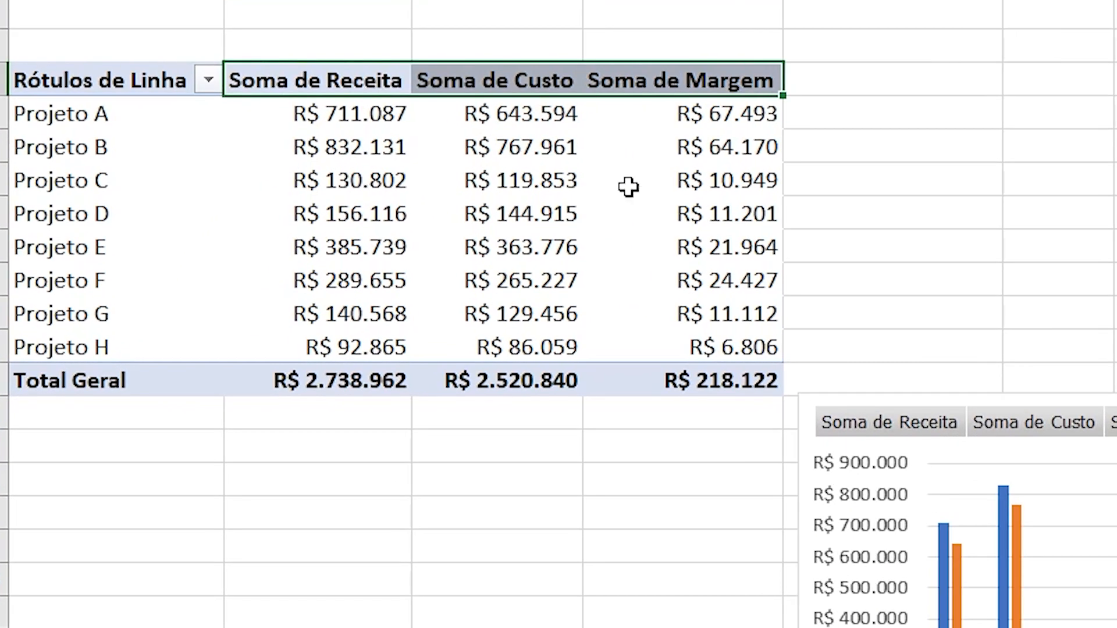
left_click(320, 85)
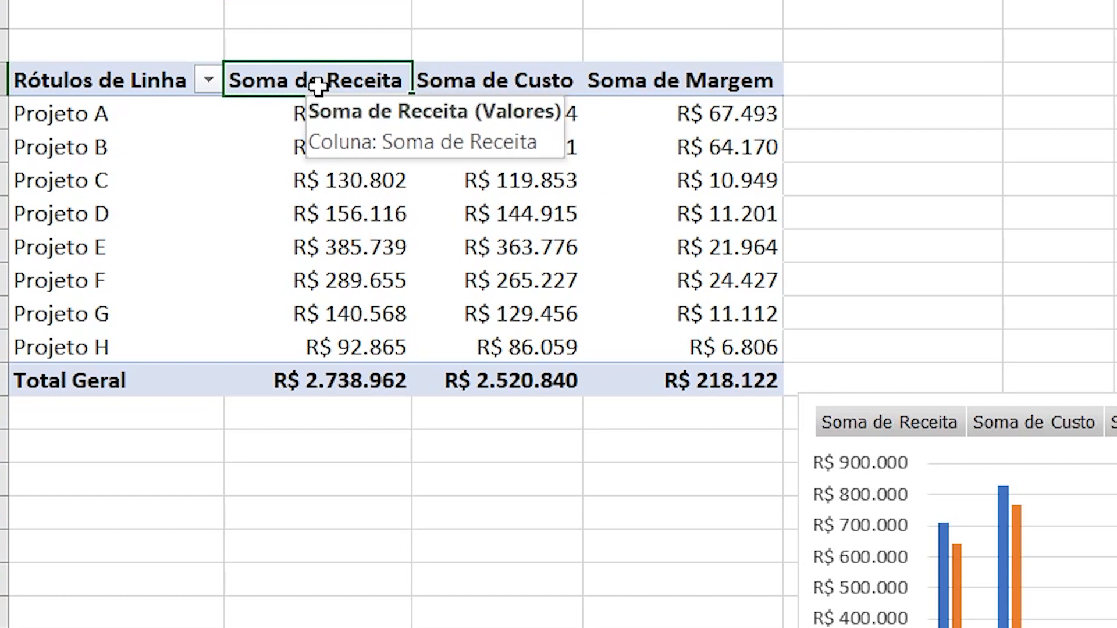
key("F2")
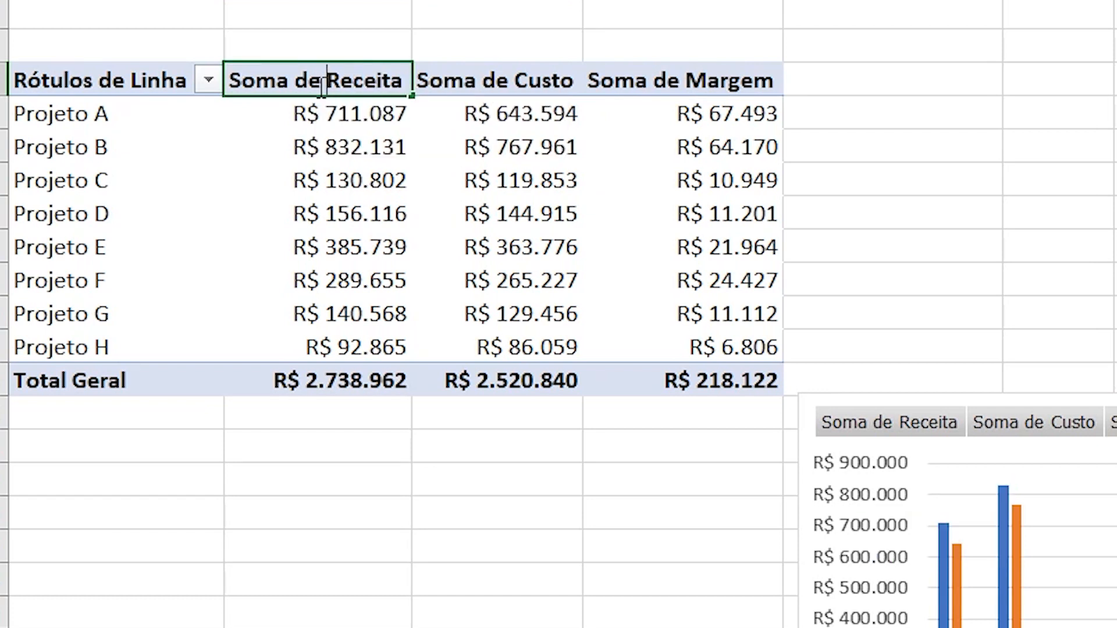
key("ctrl+shift+Left")
key("ctrl+shift+Left")
key("BackSpace")
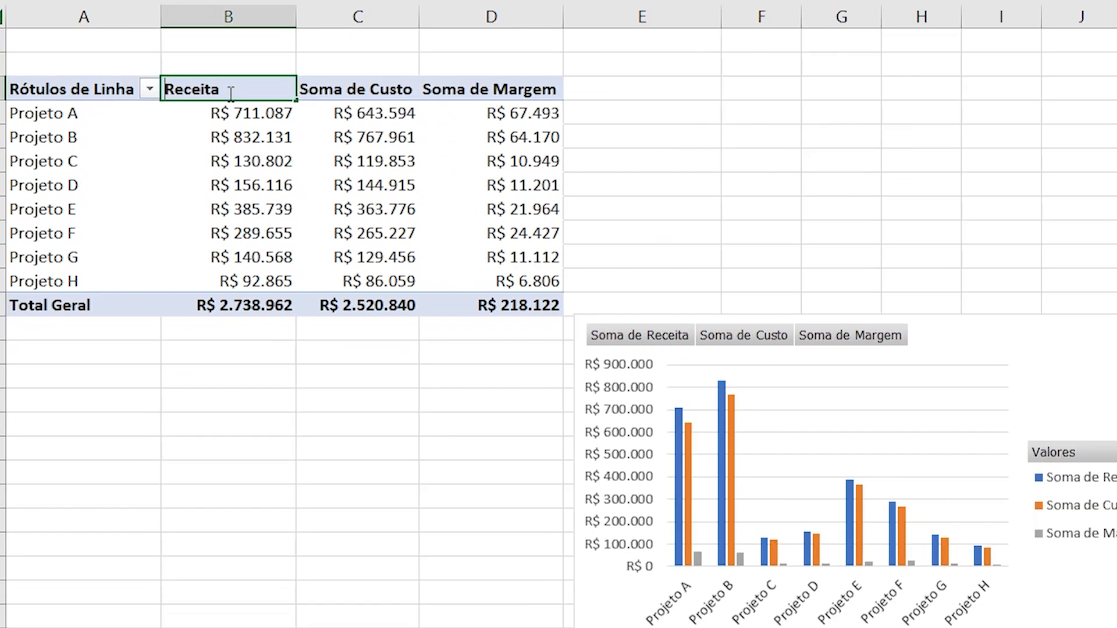
key("Return")
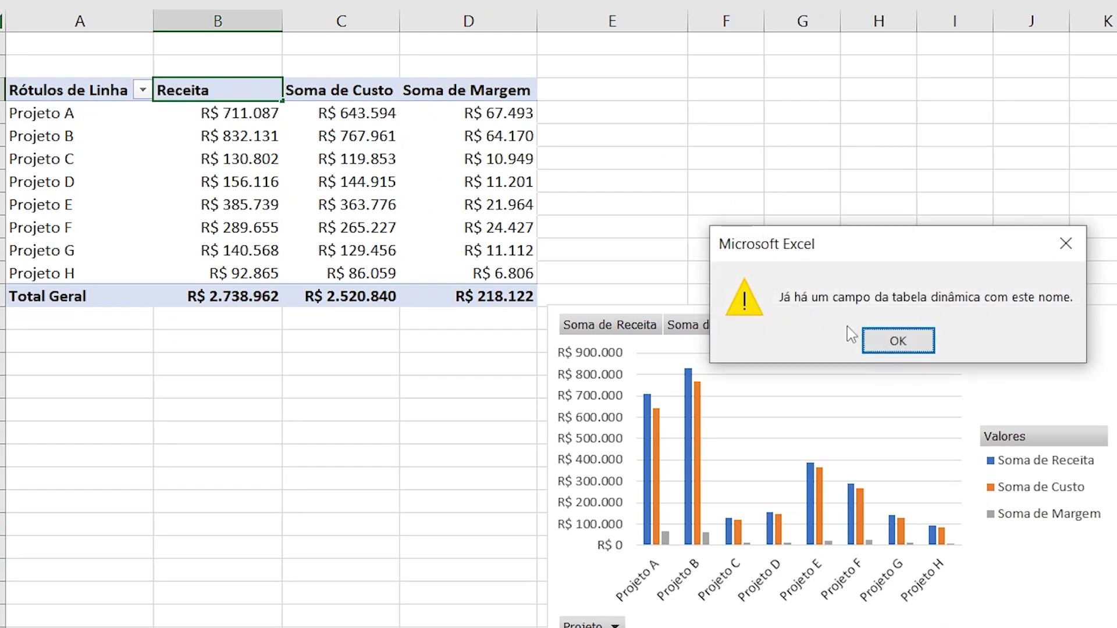
left_click(893, 344)
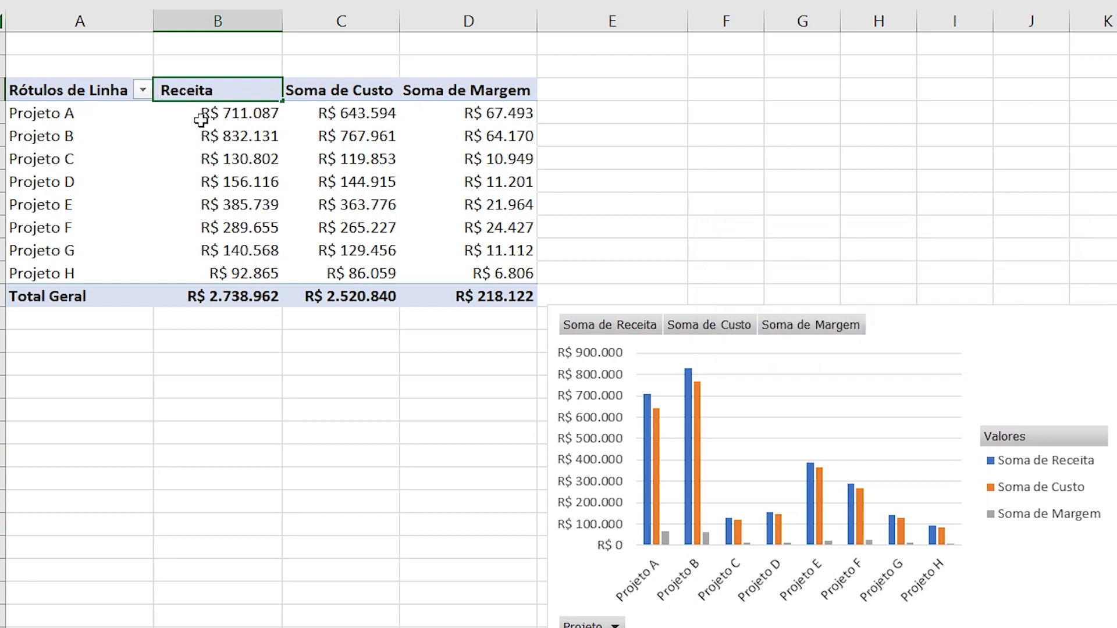
key("Return")
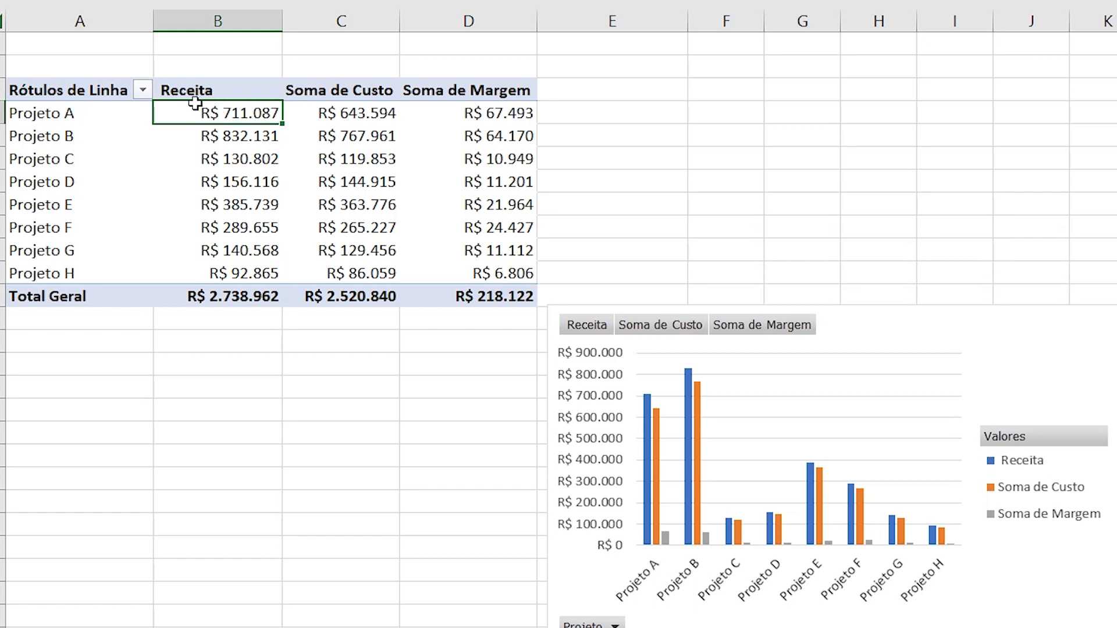
Rename the Soma de Custo header to Custo with a leading space.
left_click(312, 97)
key("F2")
key("Left")
key("Left")
key("Left")
key("Left")
key("Left")
key("ctrl+shift+Left")
key("shift+Home")
key("BackSpace")
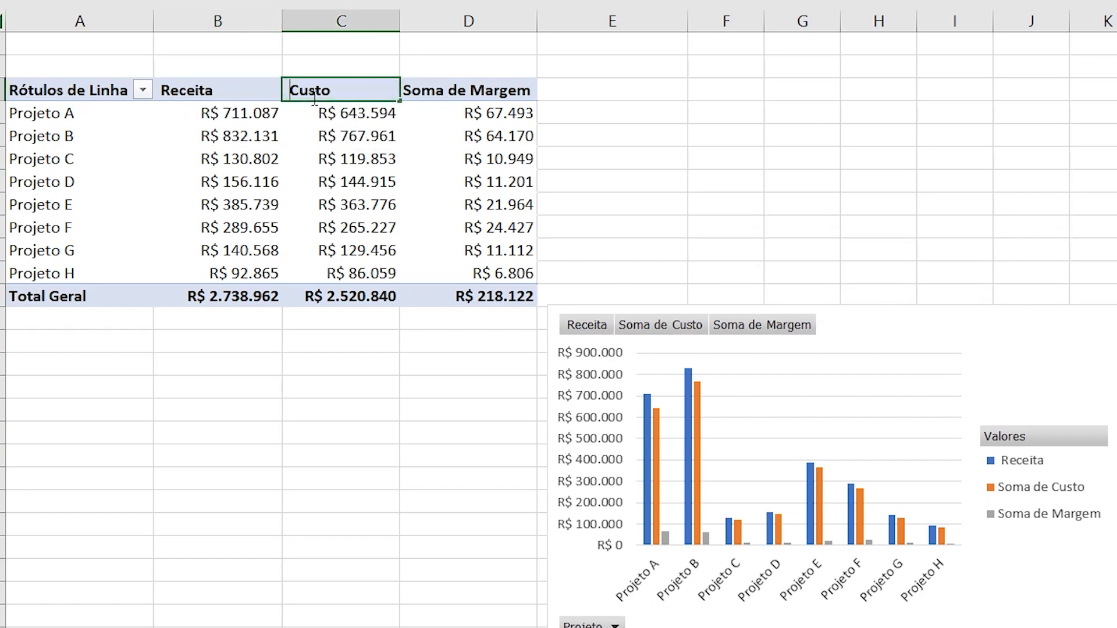
Rename the Soma de Margem header to Margem with a leading space.
left_click(472, 91)
left_click_drag(473, 92, 402, 92)
key("BackSpace")
key("Return")
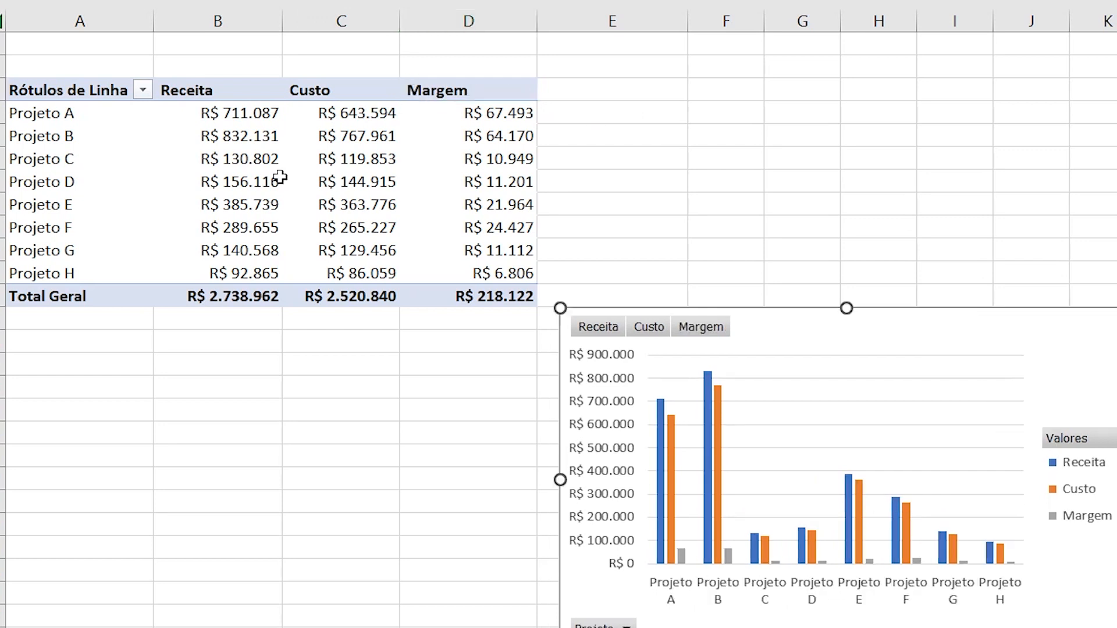
Insert data slicers for the Categoria and Estado fields of the pivot table.
left_click(258, 177)
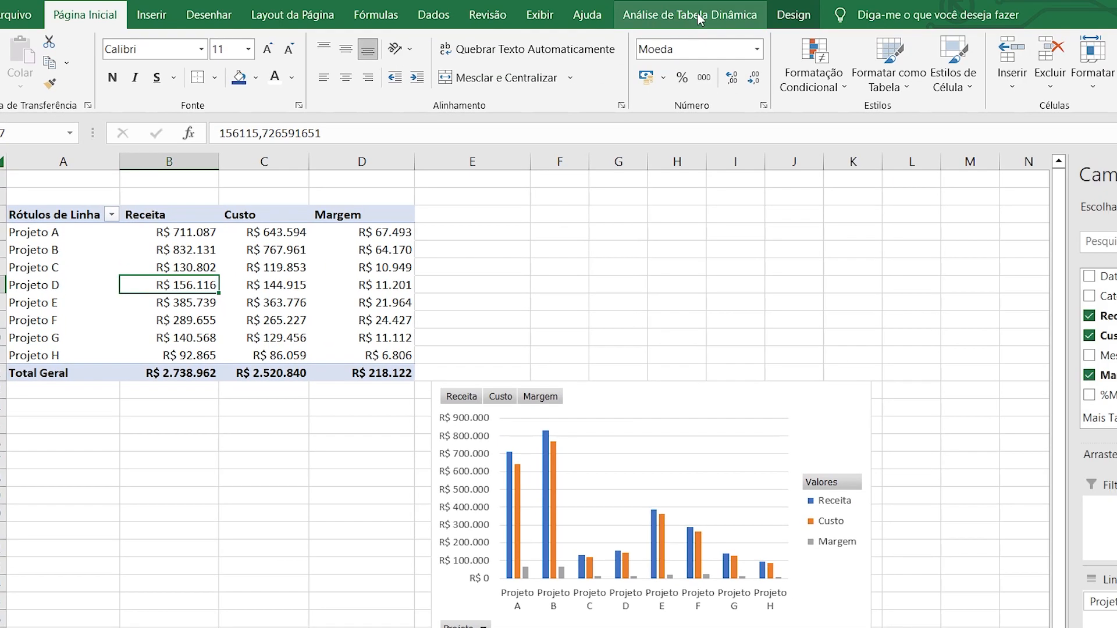
left_click(686, 15)
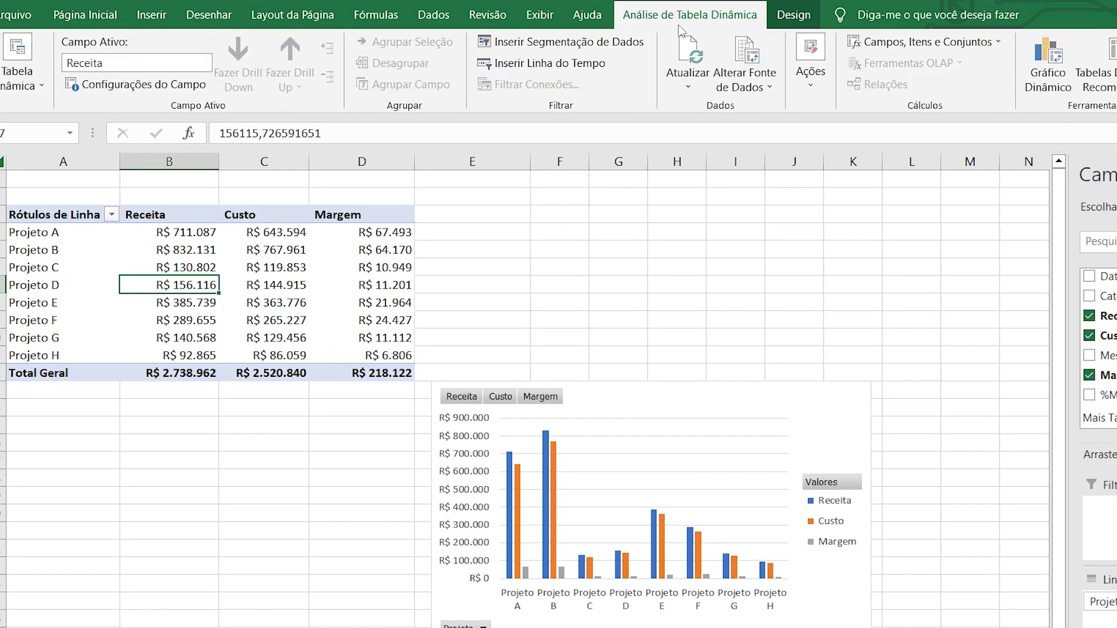
left_click(547, 43)
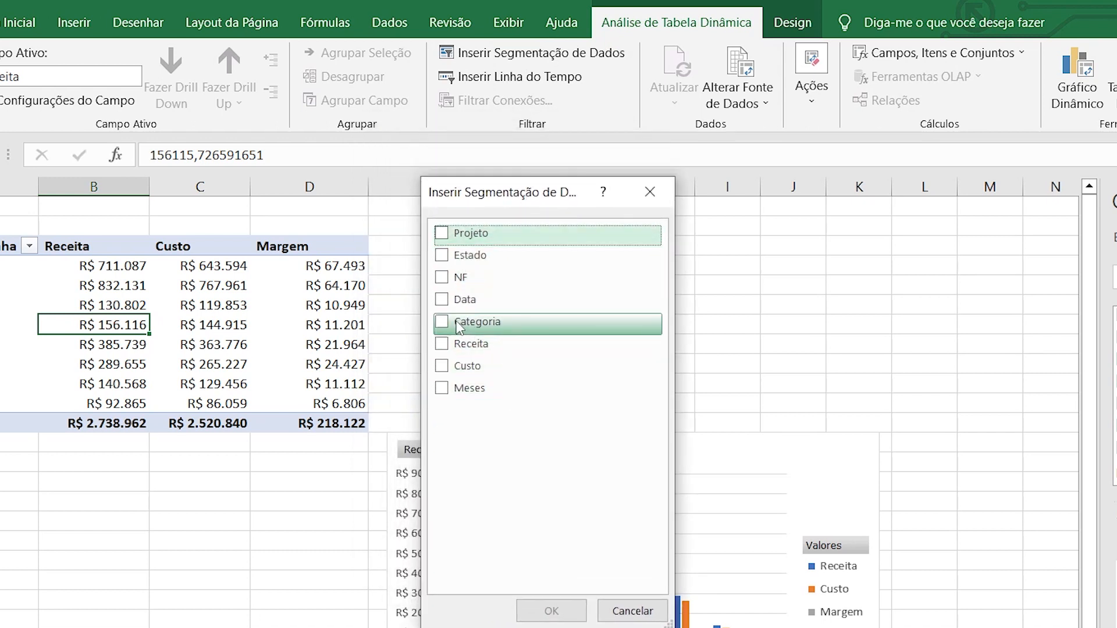
left_click(443, 323)
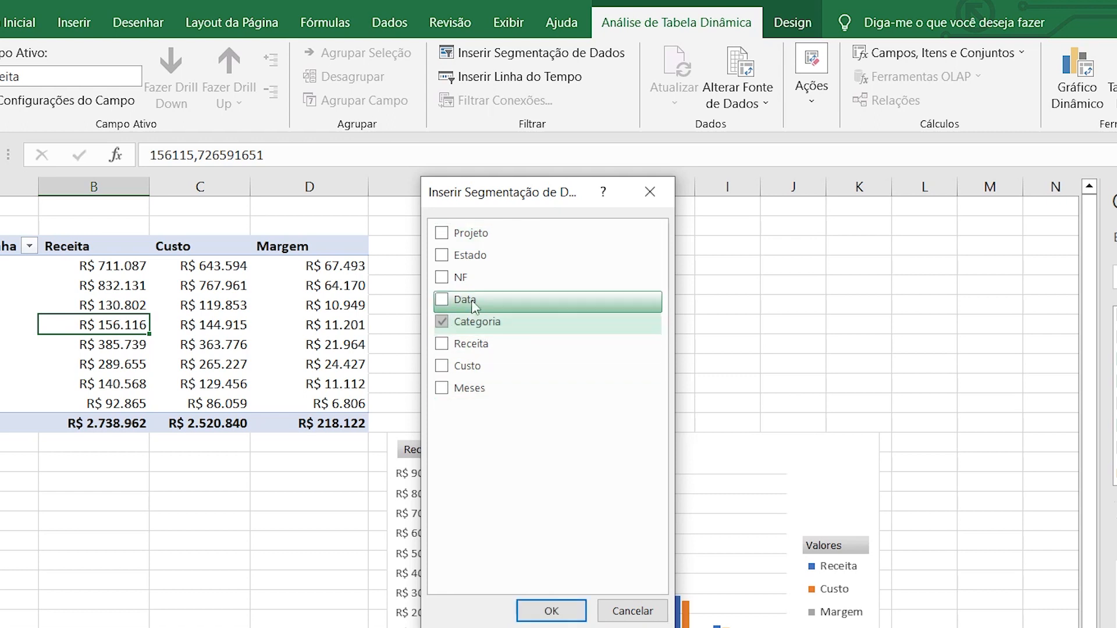
left_click(443, 259)
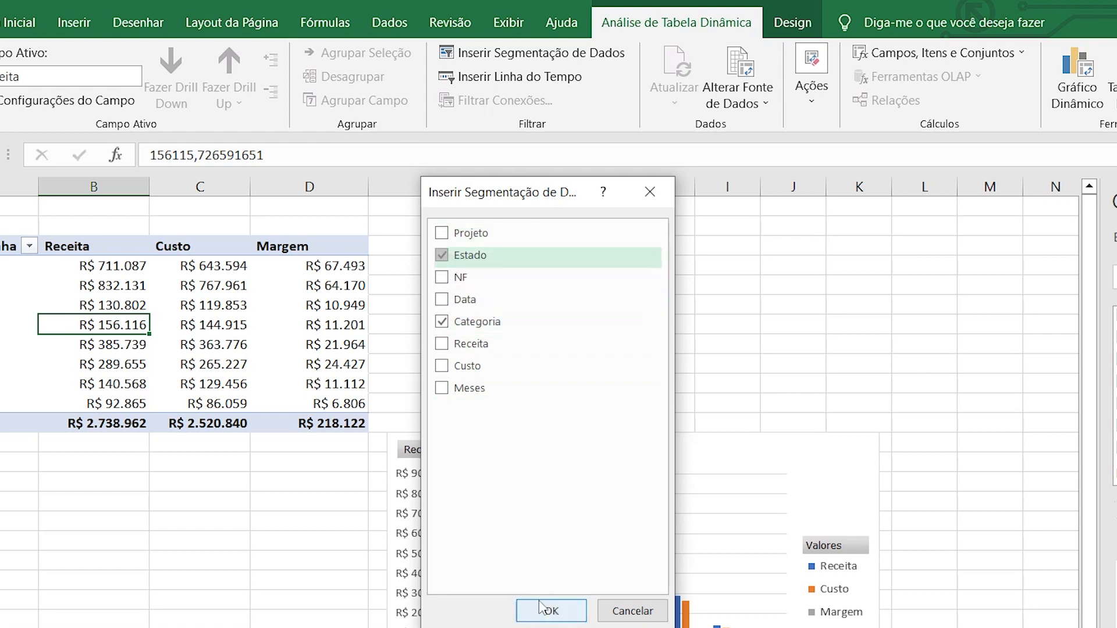
left_click(554, 612)
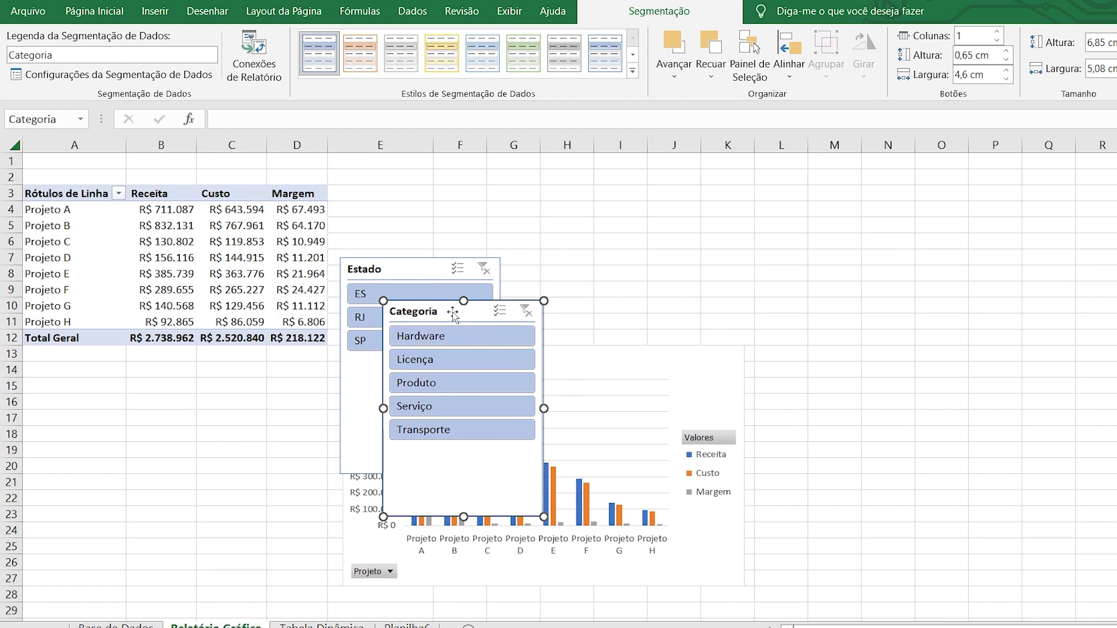
Arrange the Categoria and Estado slicers side by side below the pivot table, with the chart next to them.
left_click_drag(470, 319, 104, 379)
left_click_drag(403, 263, 248, 367)
mouse_move(508, 372)
left_mouse_down()
mouse_move(510, 332)
mouse_move(522, 335)
mouse_move(521, 356)
left_mouse_up()
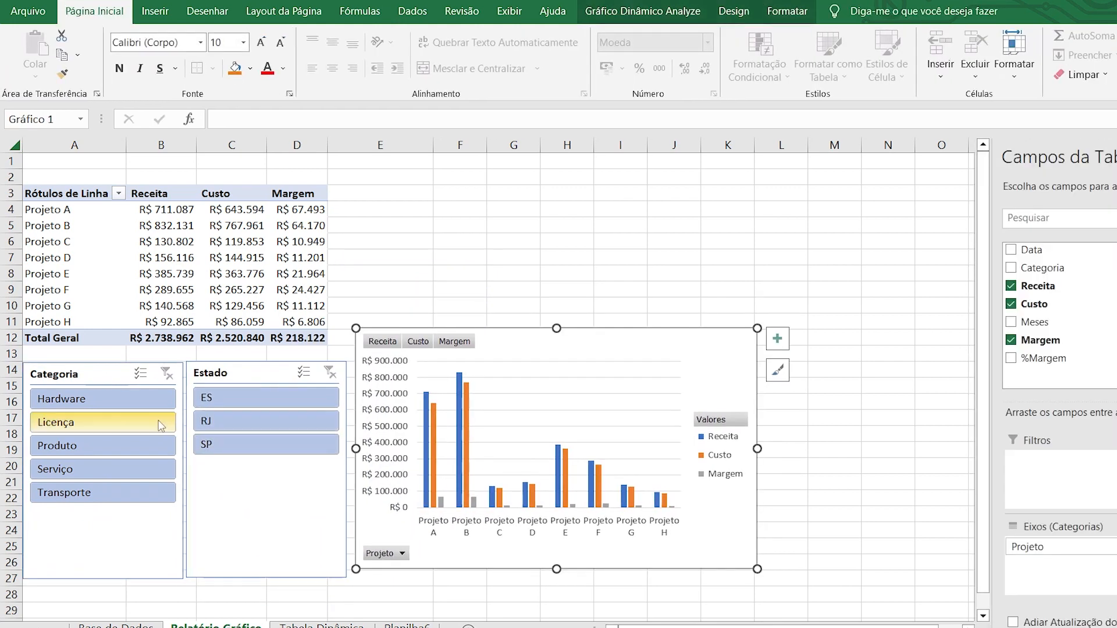
Filter the pivot table and chart by the category Hardware, and switch the filter to Licença.
left_click(97, 408)
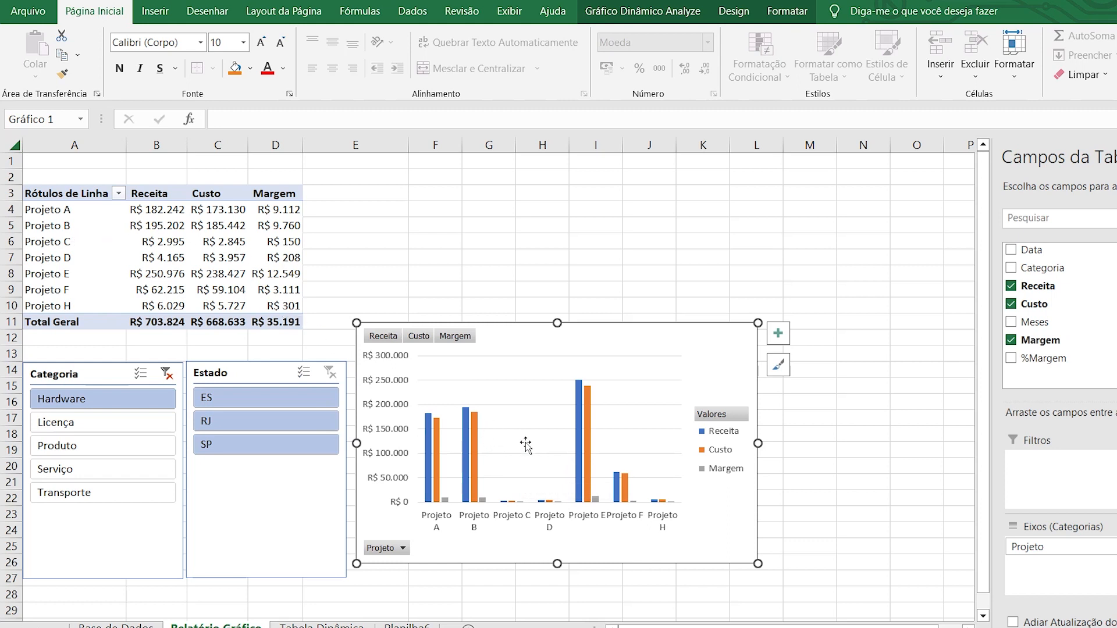
left_click(116, 422)
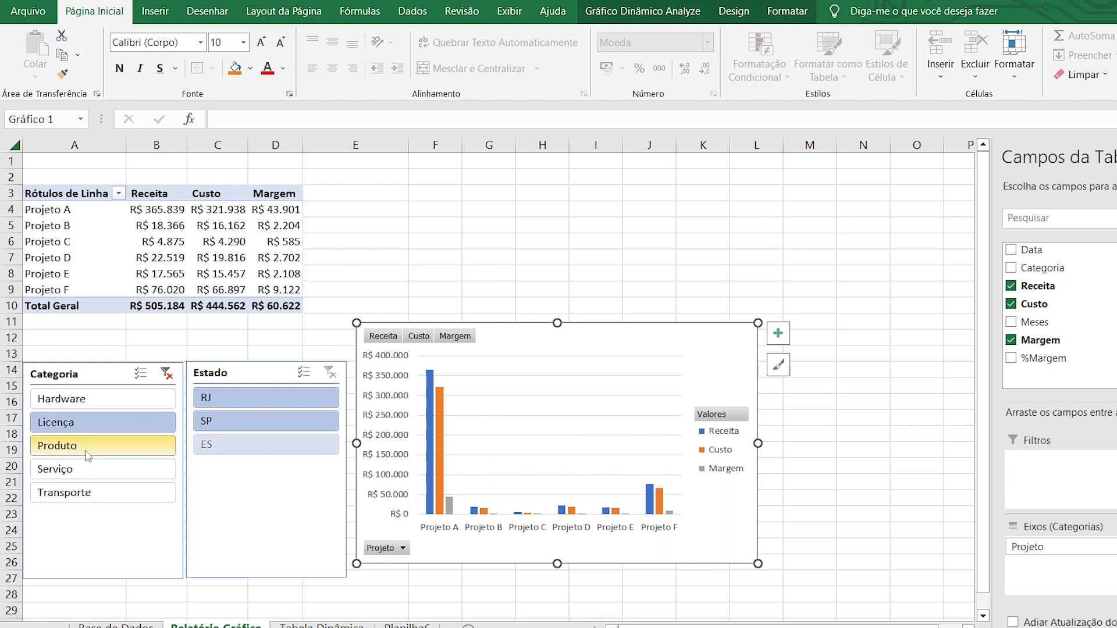
Add Produto and Serviço to the Licença selection in the Categoria slicer, and clear that slicer's filter.
key("ctrl")
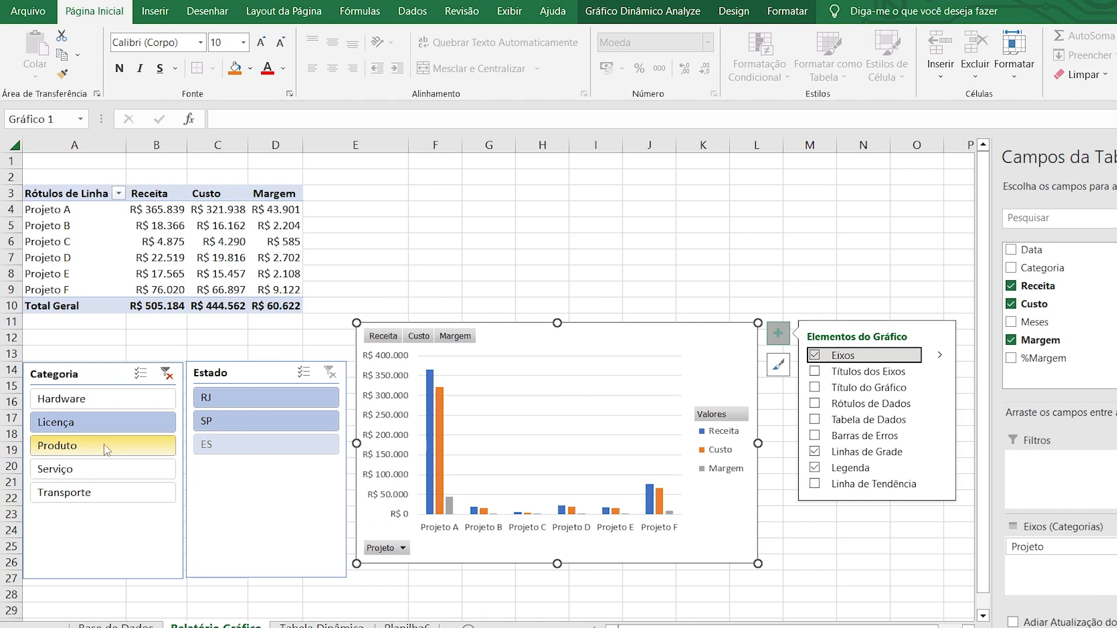
left_click(107, 449, "ctrl")
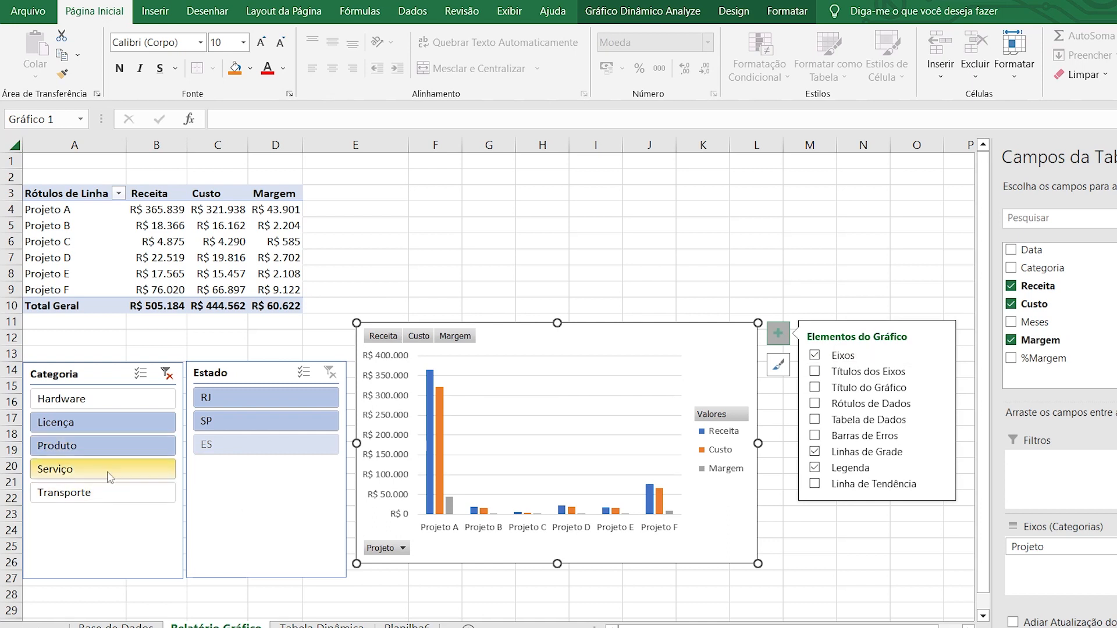
left_click(117, 477, "ctrl")
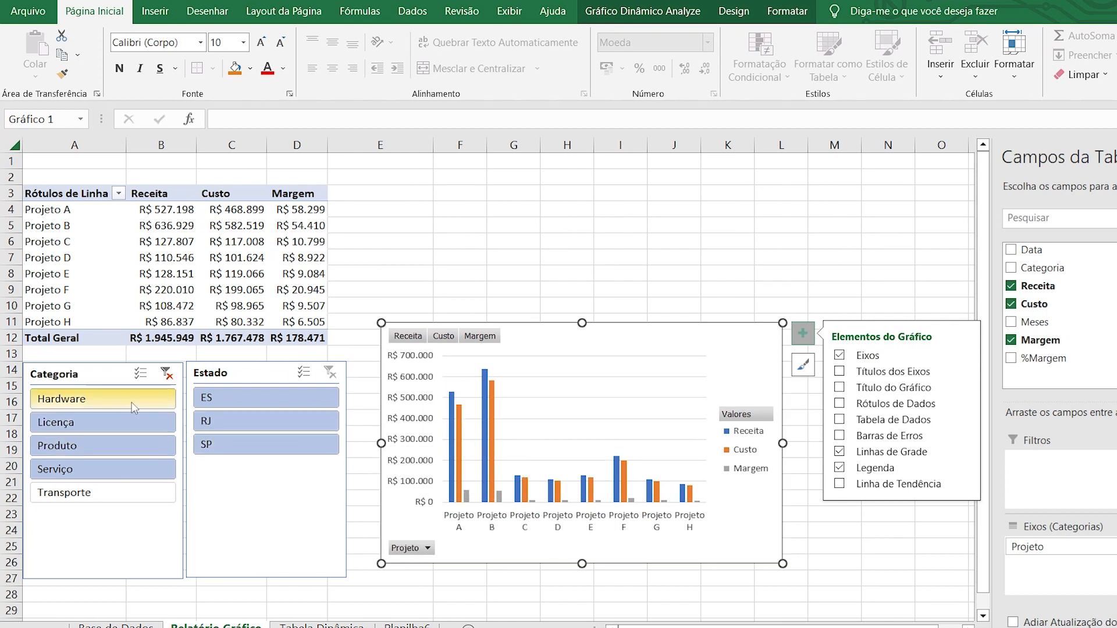
left_click(167, 375)
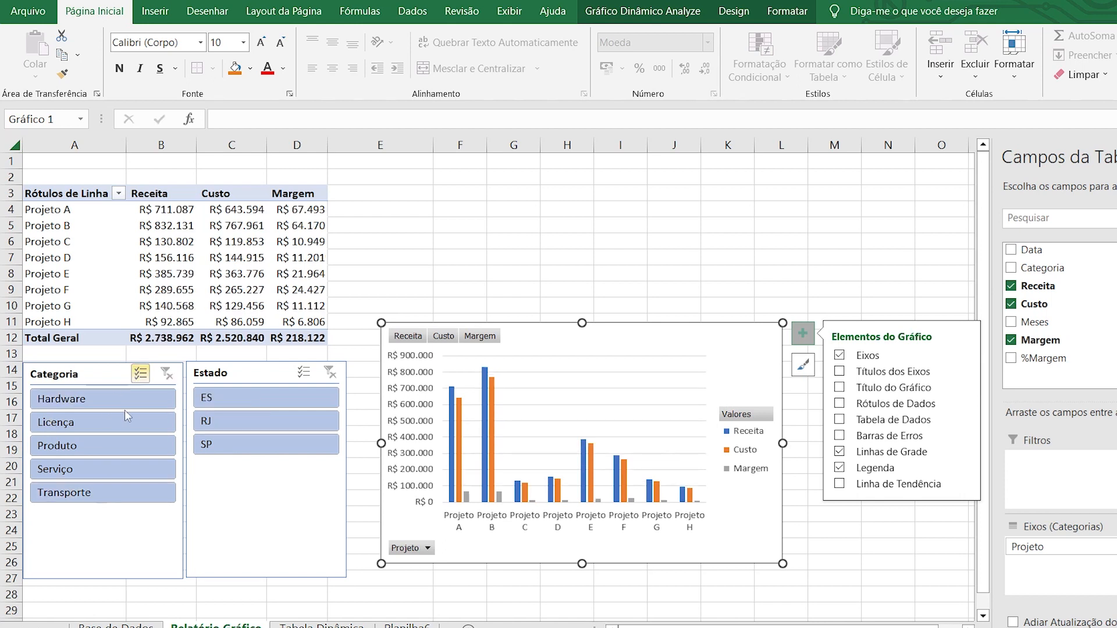
Insert a timeline for the Data field of the pivot table.
left_click(163, 242)
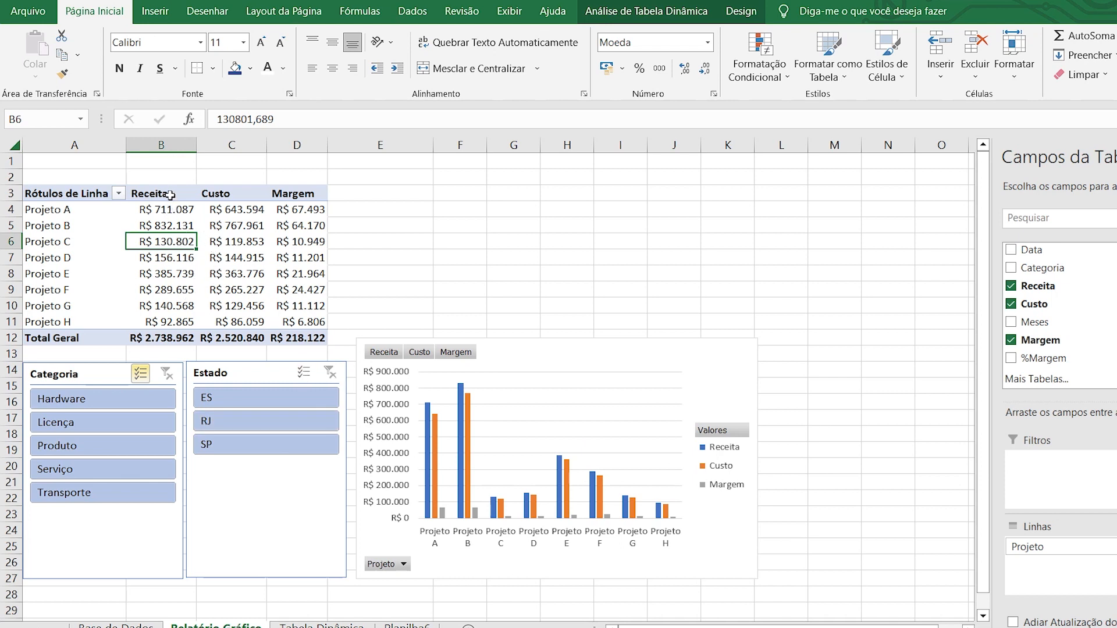
left_click(189, 223)
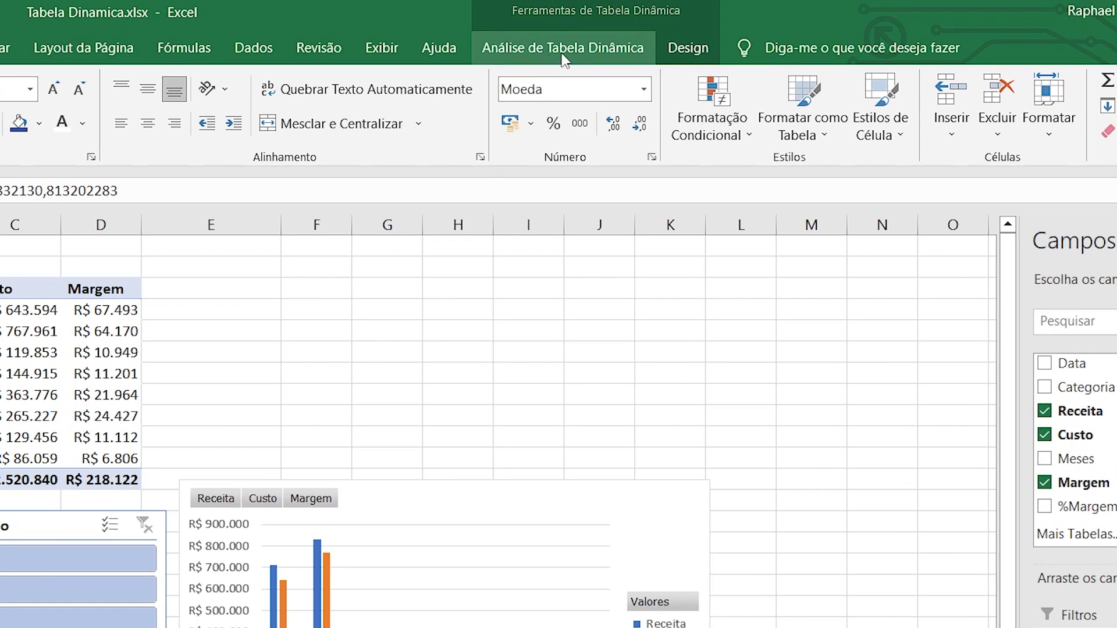
left_click(563, 55)
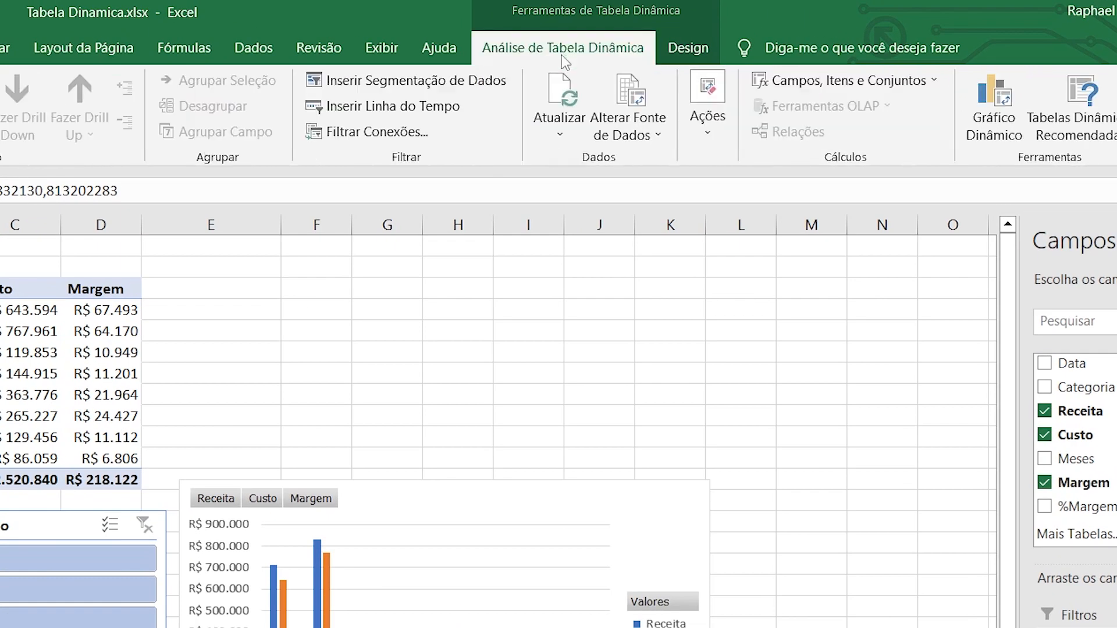
left_click(365, 110)
left_click(314, 359)
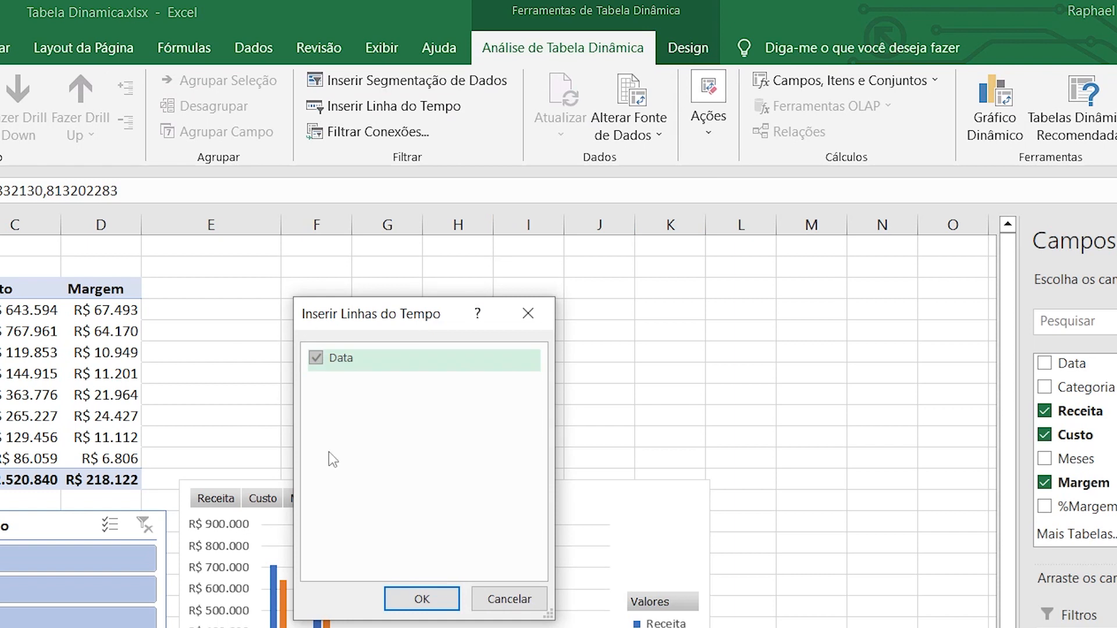
left_click(423, 599)
Place the Data timeline beside the pivot table above the chart, and enlarge it to about 15.2 cm wide and 4.2 cm high.
left_click_drag(428, 518, 440, 309)
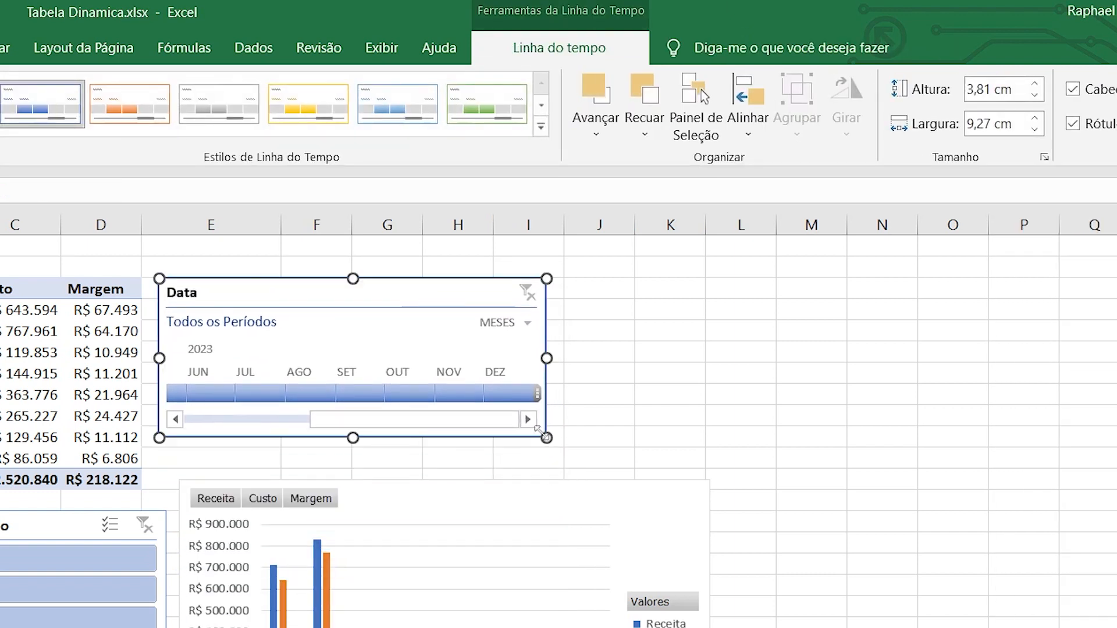
left_click_drag(538, 429, 795, 453)
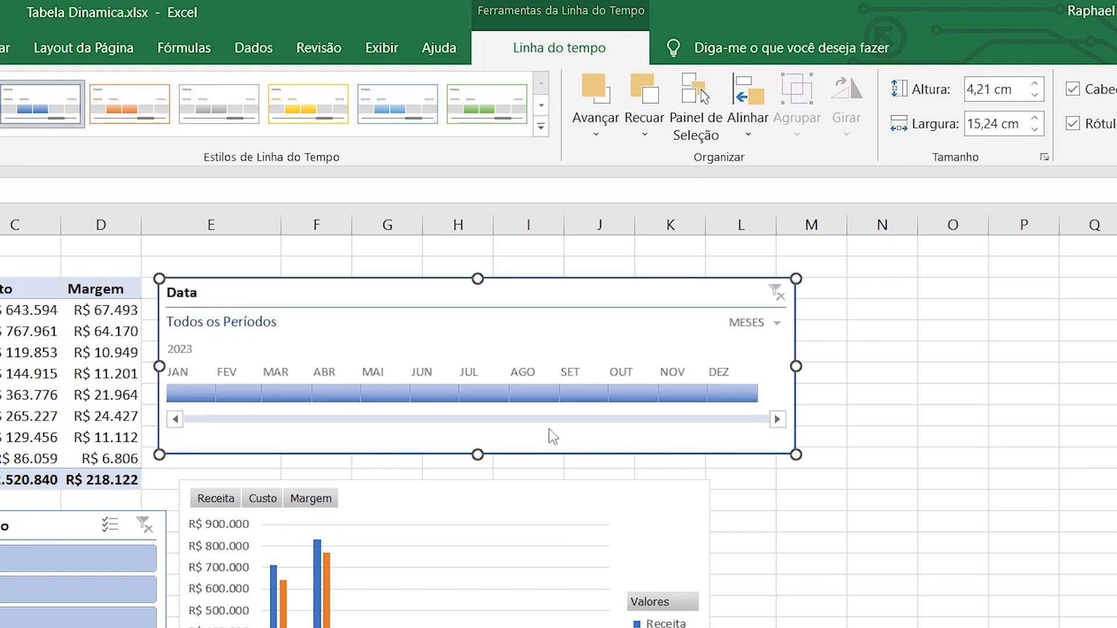
left_click_drag(463, 501, 467, 495)
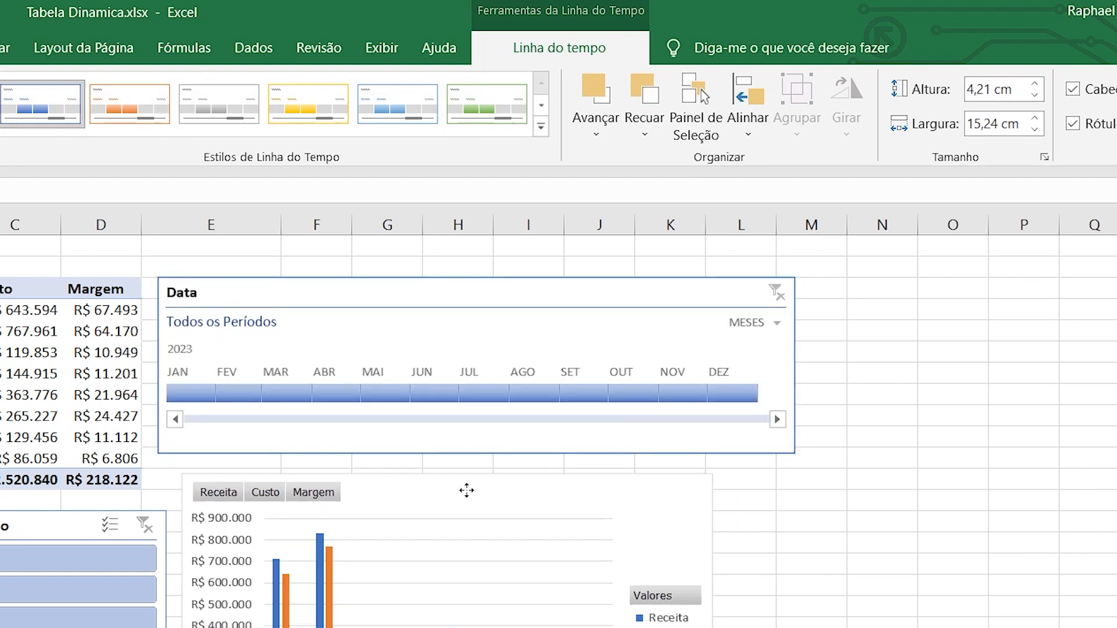
Hide the worksheet gridlines on the Relatório Gráfico sheet.
left_click(384, 60)
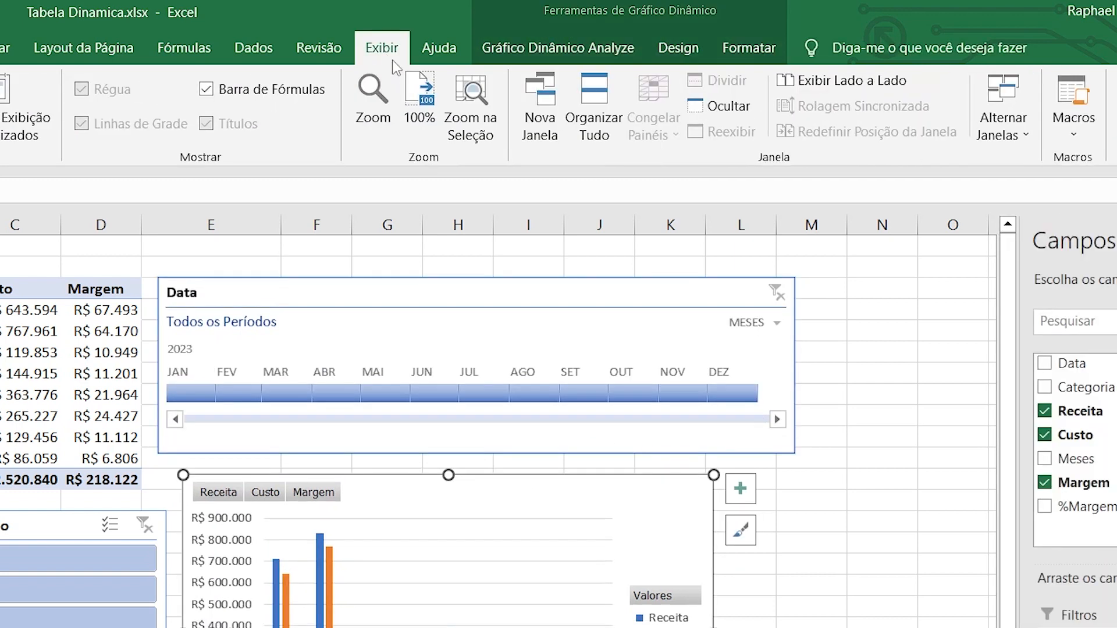
key("Escape")
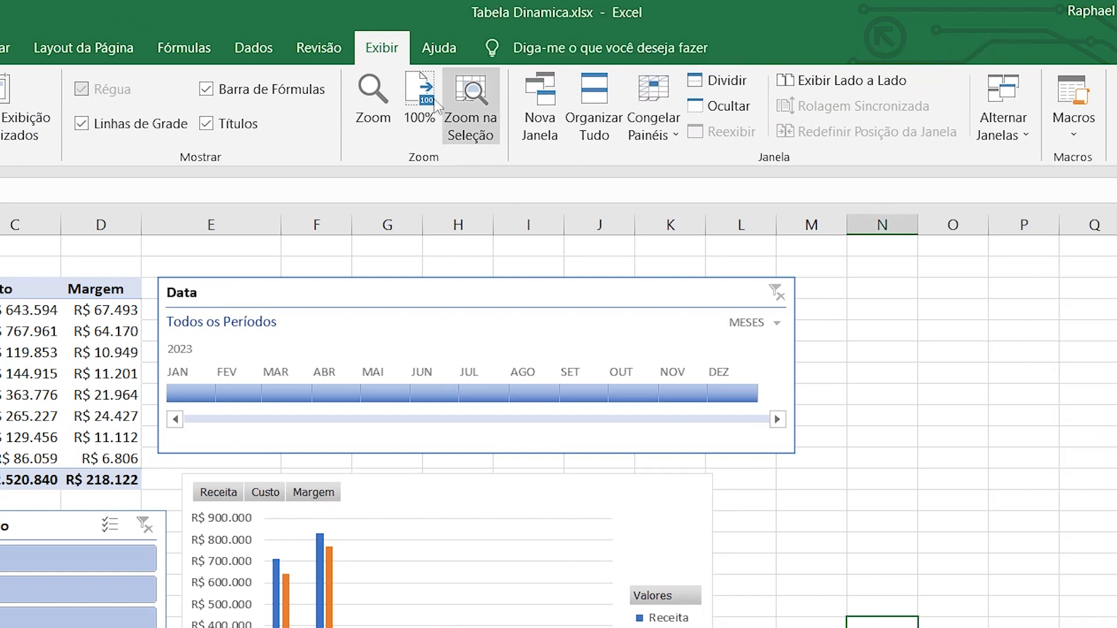
left_click(82, 124)
left_click(584, 528)
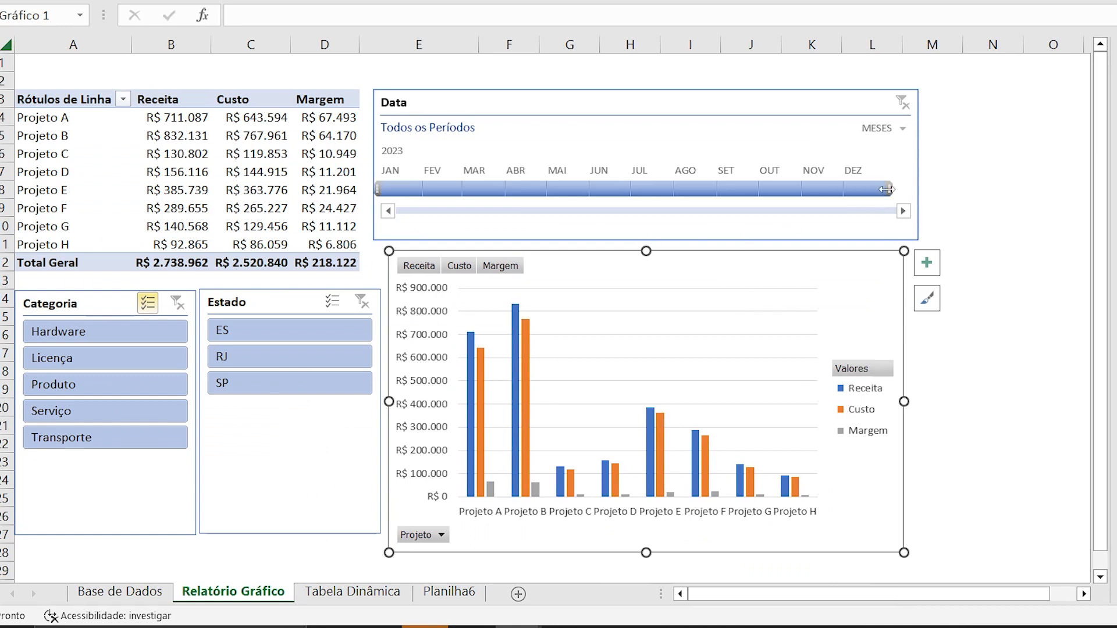
Filter the report with the timeline and slicers to January through March 2023, state SP and category Hardware.
left_click_drag(886, 189, 505, 189)
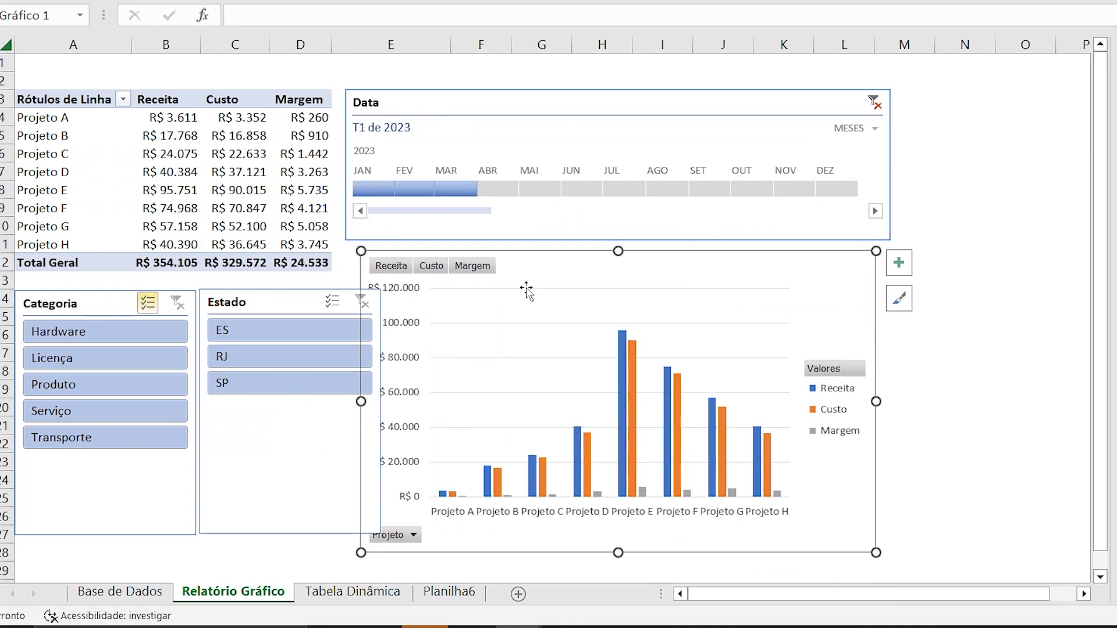
left_click_drag(566, 270, 598, 272)
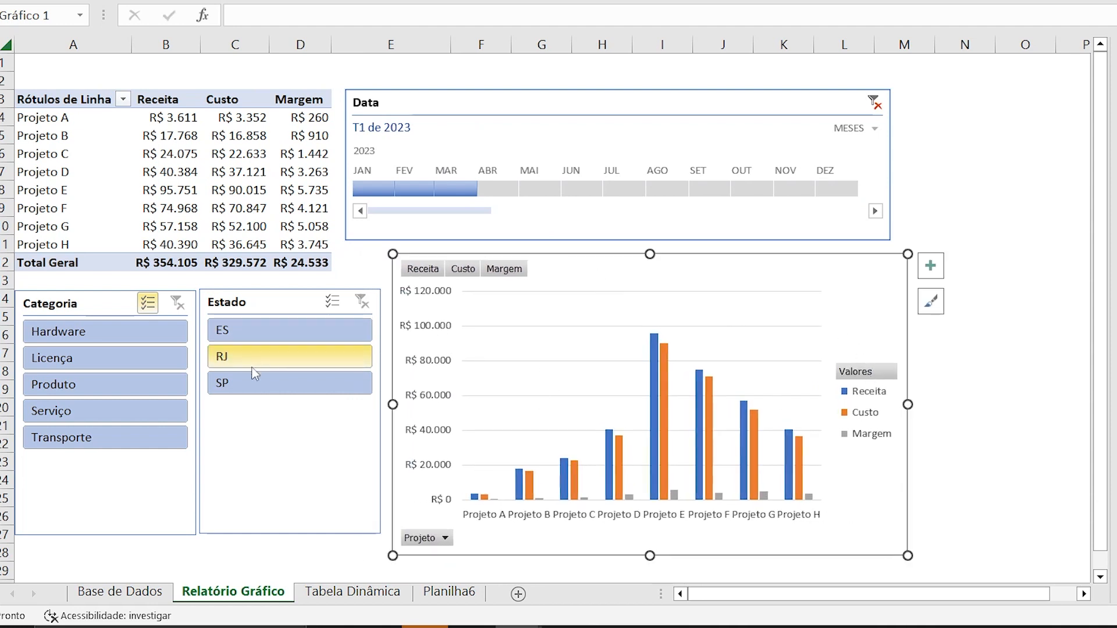
left_click(247, 385)
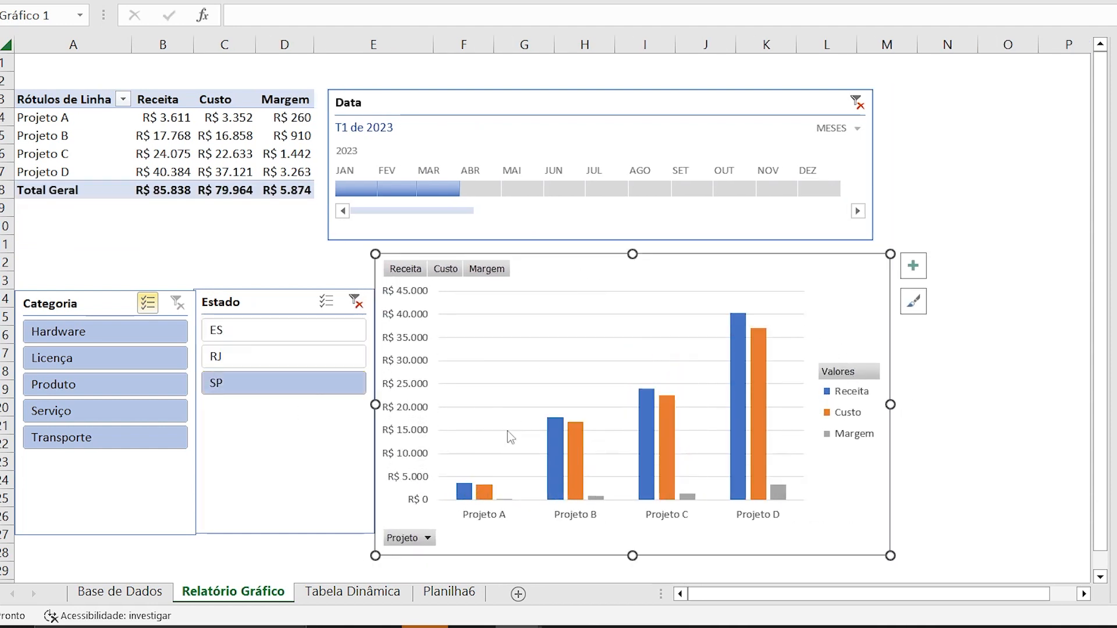
mouse_move(515, 285)
left_mouse_down()
mouse_move(538, 267)
mouse_move(519, 284)
left_mouse_up()
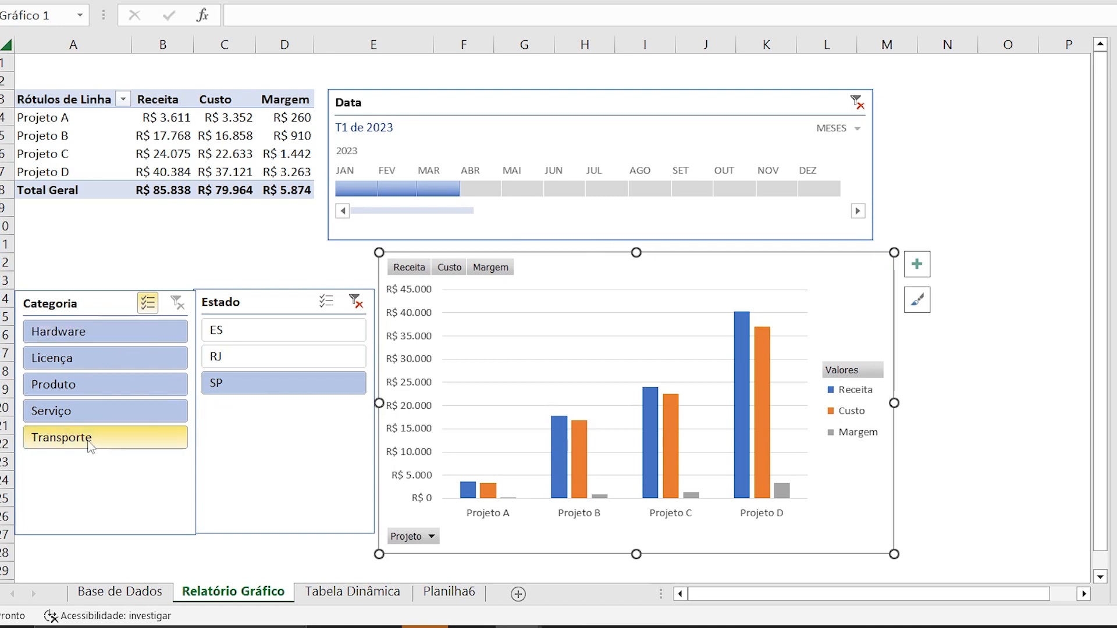
left_click(148, 303)
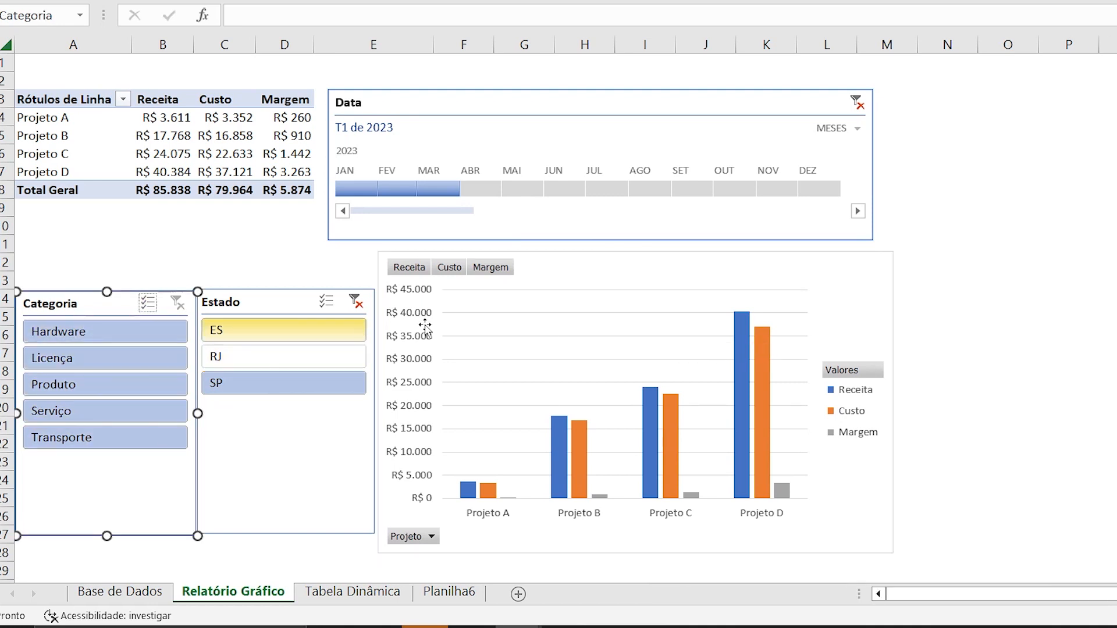
left_click(105, 331)
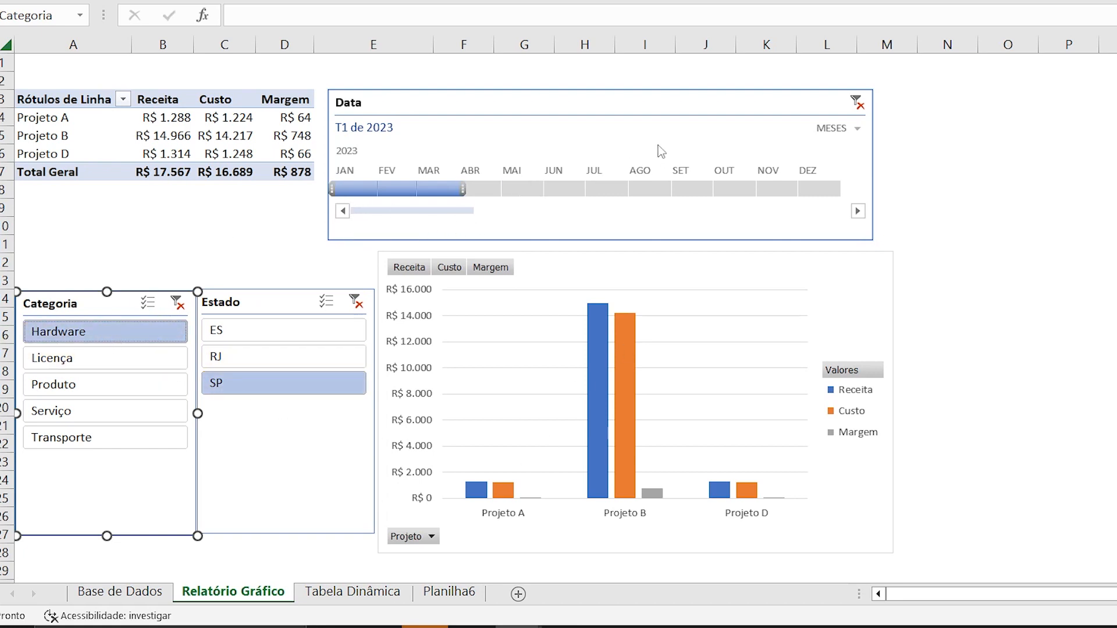
key("Escape")
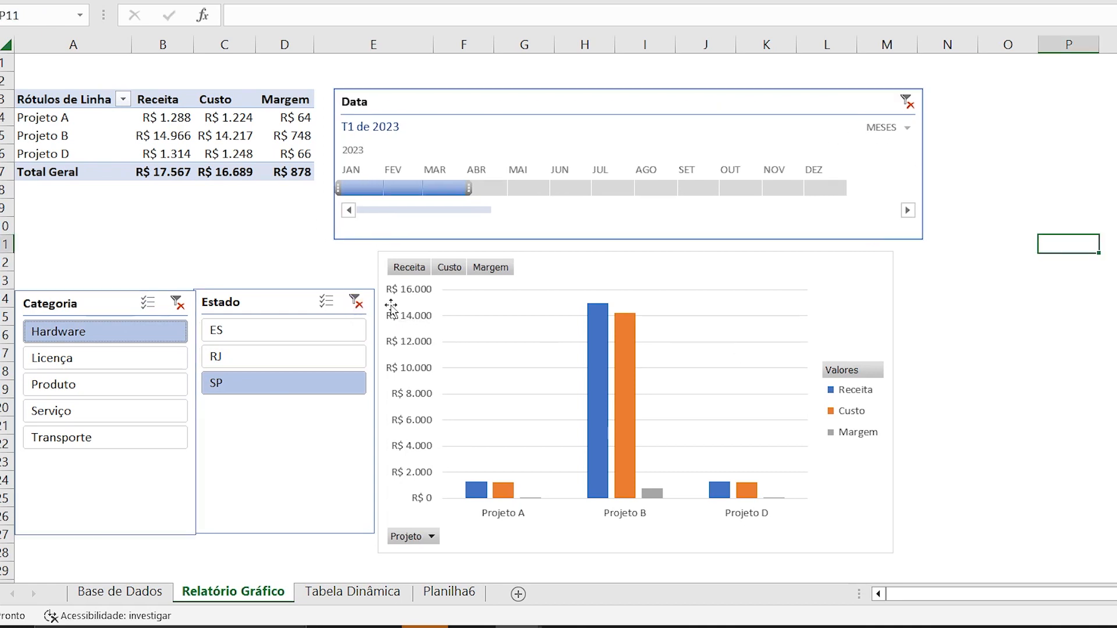
Clear the Estado, Categoria and Data filters, and reposition the chart just below the timeline.
left_click(356, 302)
left_click(177, 303)
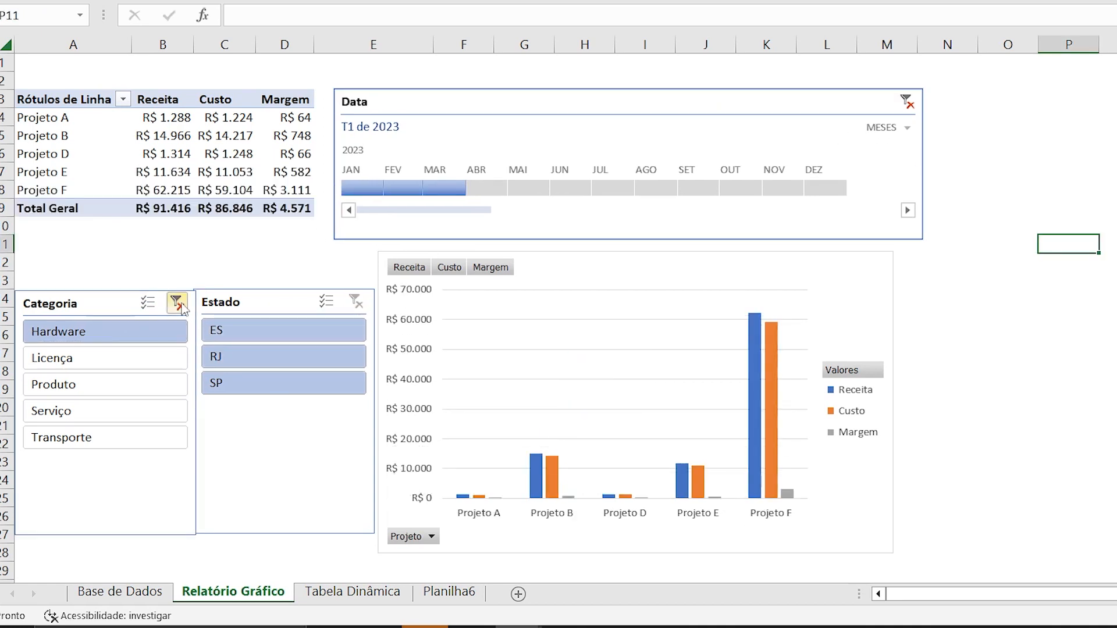
left_click(924, 106)
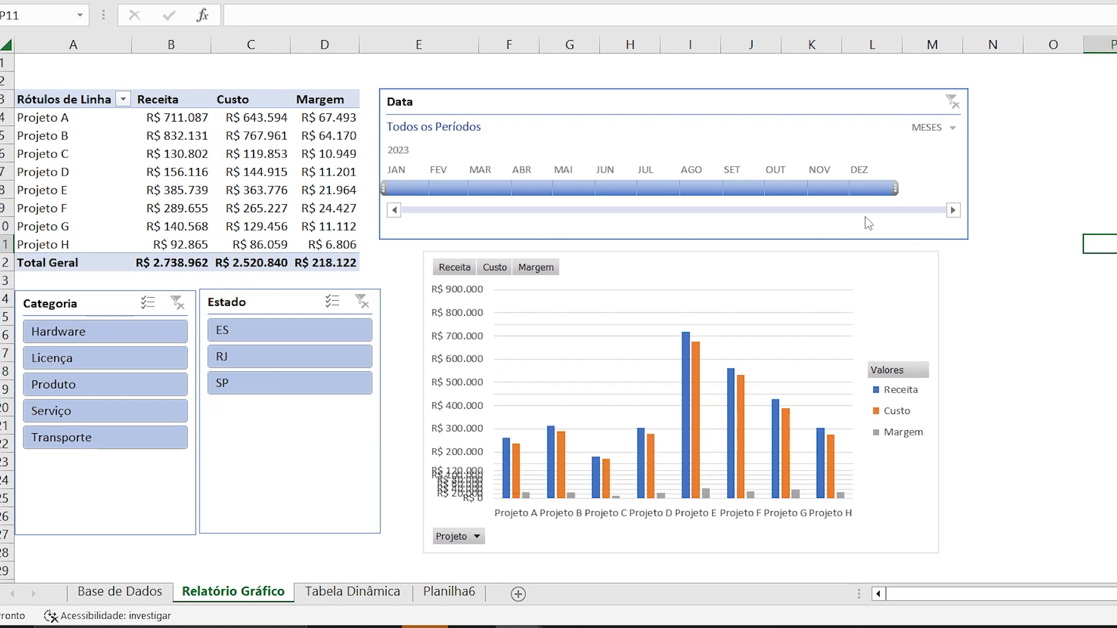
mouse_move(875, 272)
left_mouse_down()
mouse_move(838, 260)
mouse_move(857, 269)
left_mouse_up()
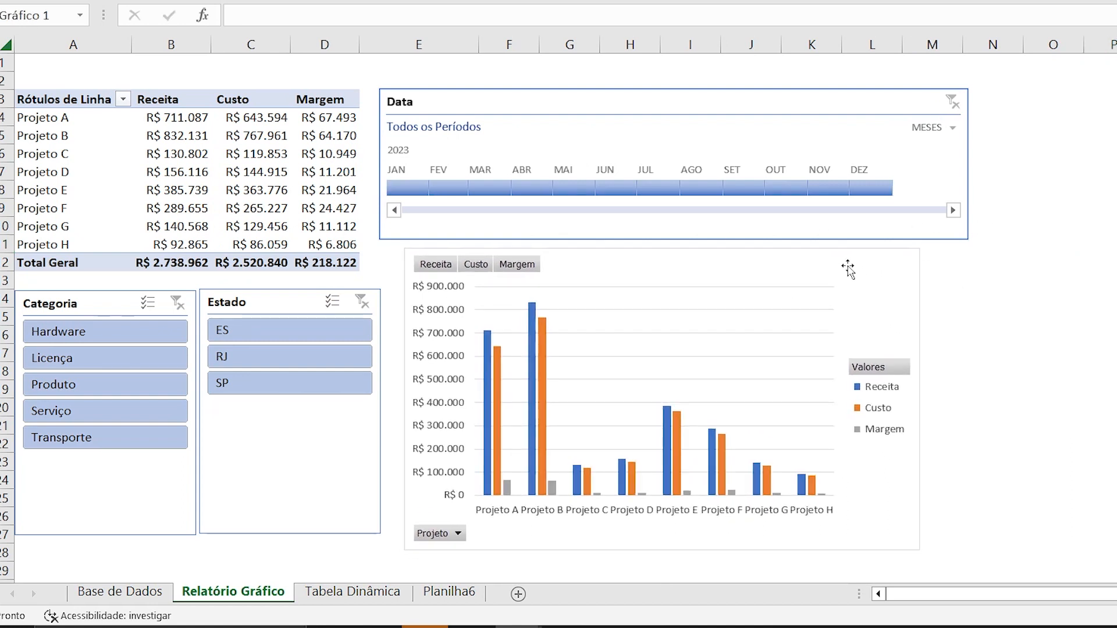
left_click(992, 353)
Apply the blue-outlined shape style to the chart area and widen the chart to roughly the timeline's outer edge.
left_click(697, 268)
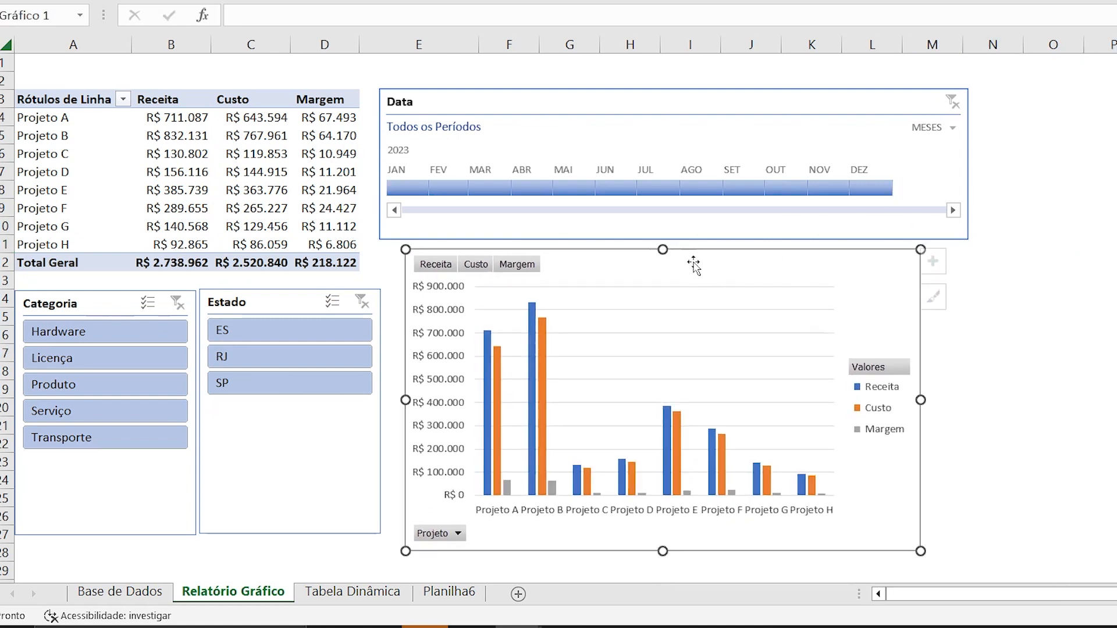
left_click(867, 46)
left_click(829, 45)
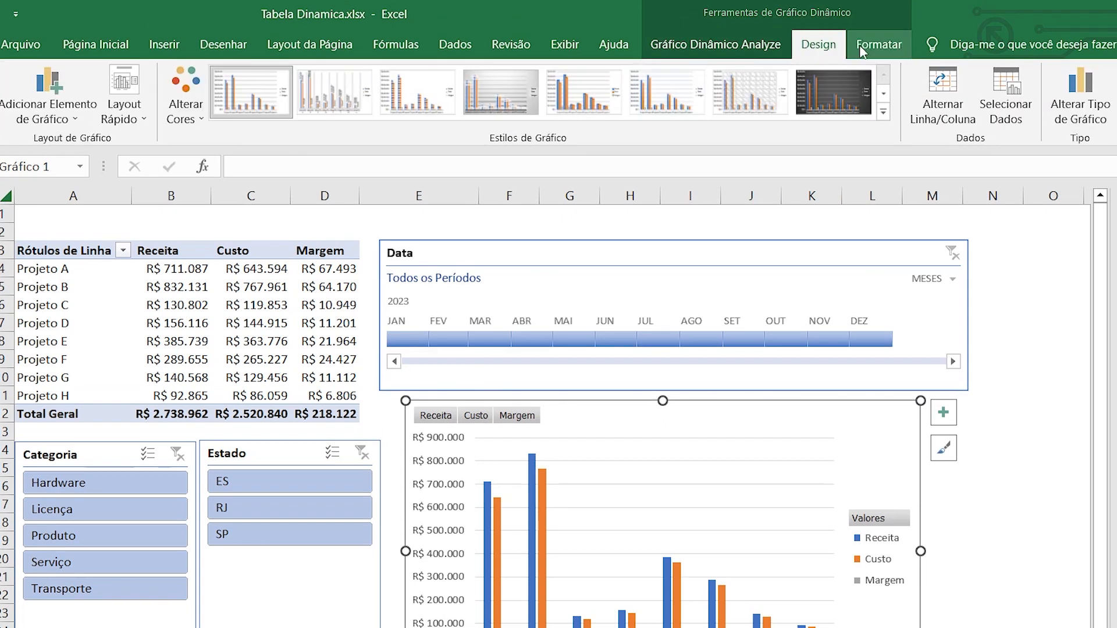
left_click(862, 45)
left_click(406, 95)
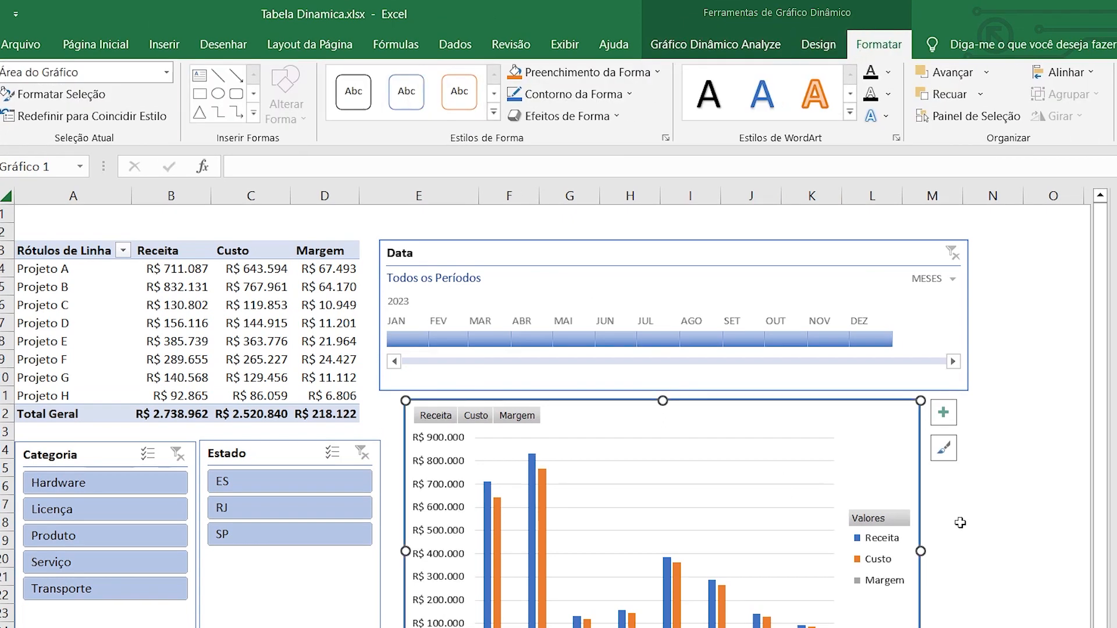
left_click_drag(924, 551, 976, 550)
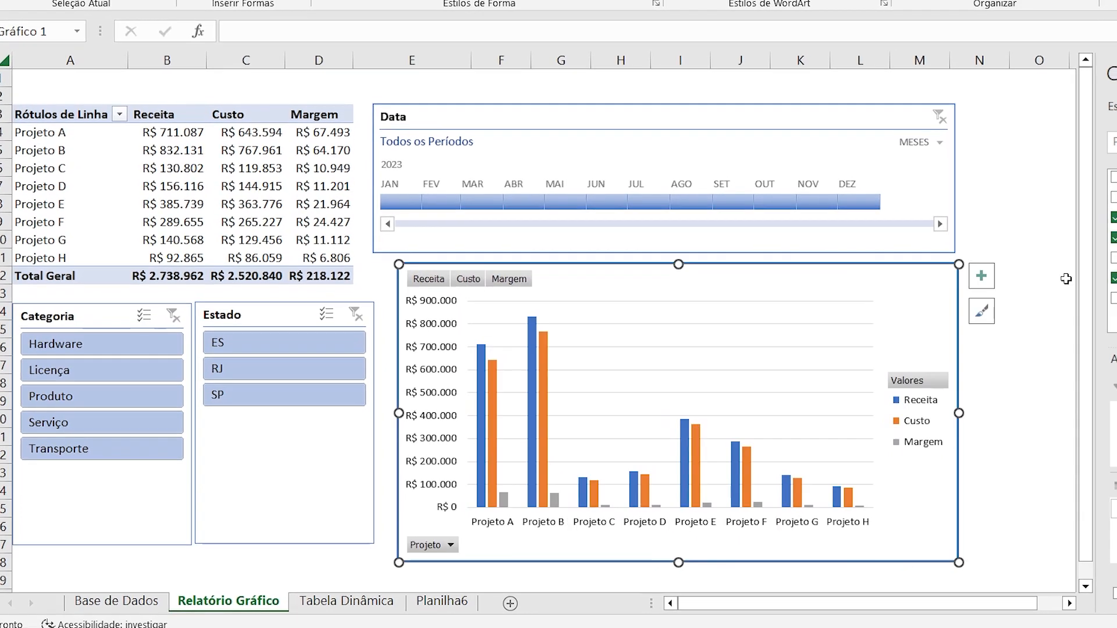
left_click(1060, 239)
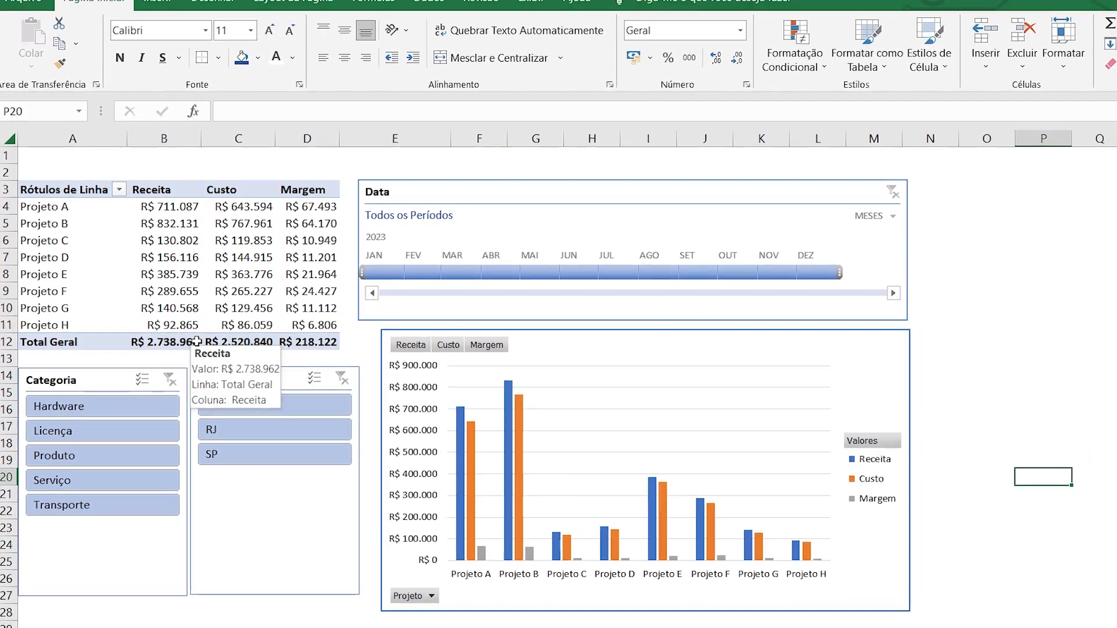
Rename the pivot table's Rótulos de Linha header to Projetos.
left_click(81, 190)
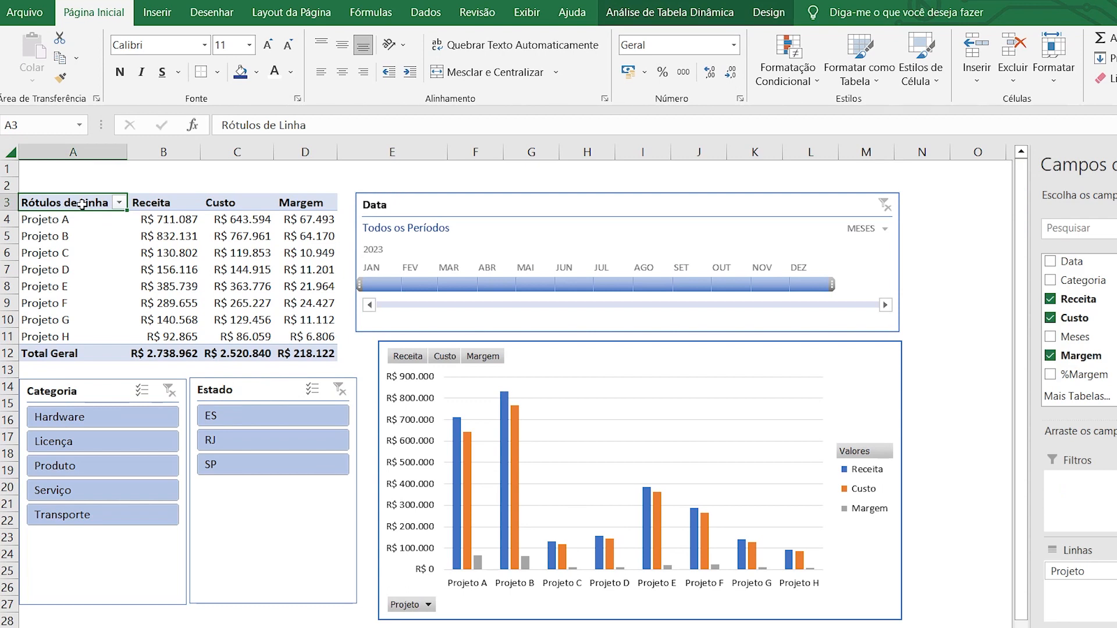
double_click(82, 204)
triple_click(82, 204)
type("Projetos")
key("Return")
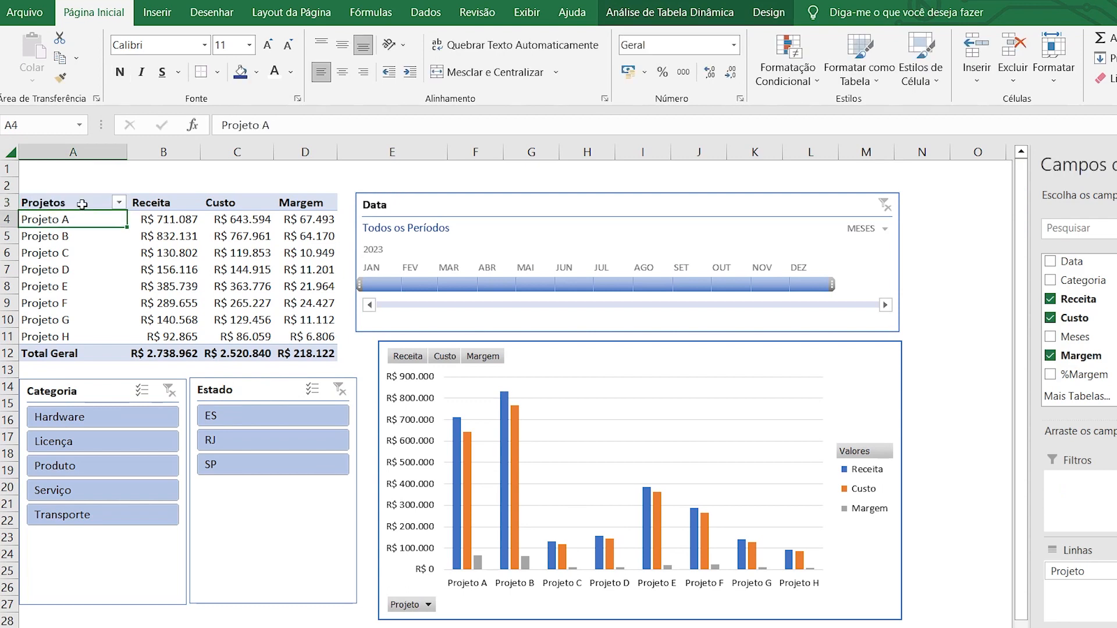
Format the pivot table's header row with a dark blue fill and bold white text in a larger font size.
left_click_drag(82, 204, 305, 203)
left_click(240, 73)
left_click(274, 72)
left_click(119, 72)
left_click(249, 46)
left_click(228, 145)
Format the Total Geral row with a dark blue fill and bold white text.
left_click_drag(72, 358, 305, 358)
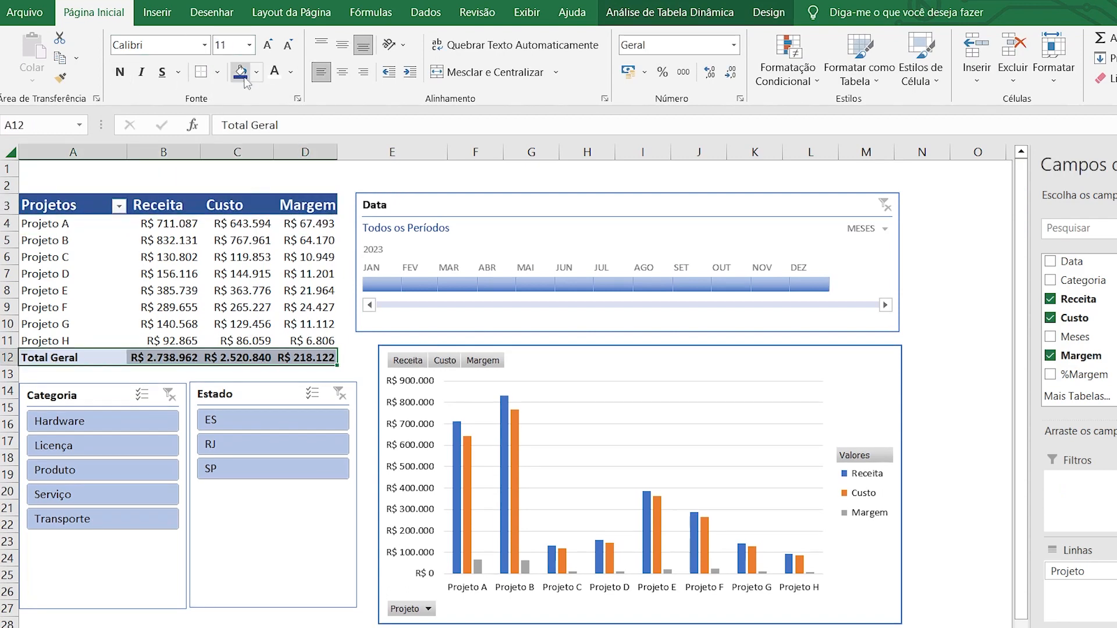
left_click(240, 72)
left_click(274, 72)
left_click(120, 72)
Widen columns B to D equally, and move the chart back close to the edge of the pivot table.
left_click_drag(164, 149, 367, 151)
left_click(382, 391)
left_click_drag(524, 348, 489, 356)
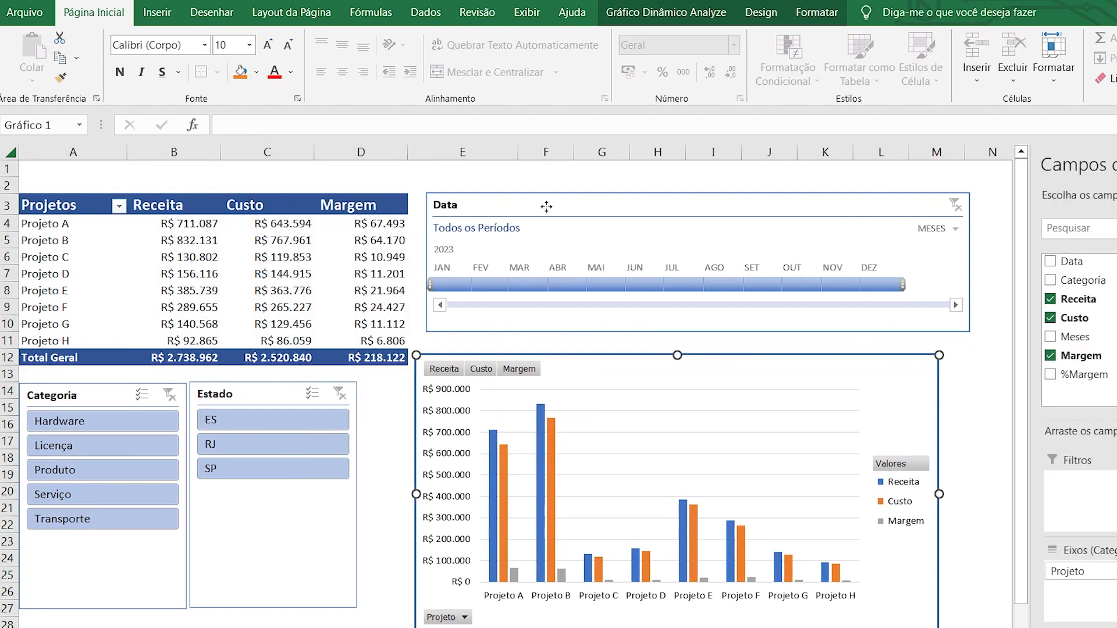
Align the Data timeline above the chart at about the chart's width, and space the Categoria and Estado slicers evenly below the pivot table.
left_click_drag(547, 207, 536, 211)
left_click_drag(959, 267, 920, 266)
left_click_drag(786, 214, 805, 218)
left_click_drag(252, 397, 289, 396)
left_click_drag(109, 393, 112, 389)
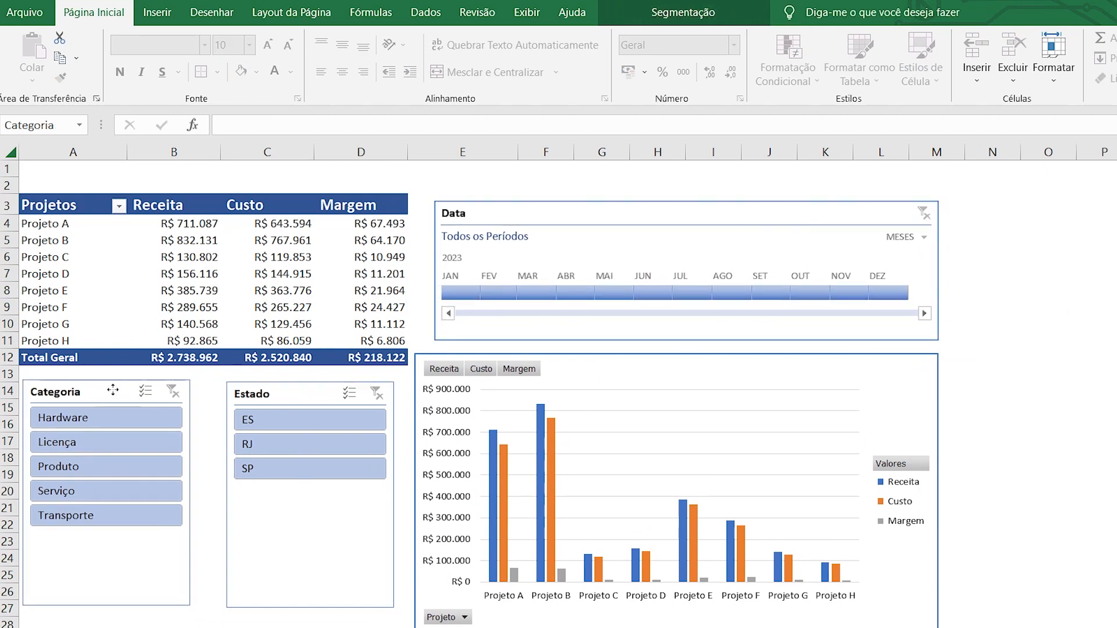
left_click_drag(279, 395, 250, 391)
left_click_drag(580, 212, 557, 205)
left_click_drag(918, 267, 937, 266)
left_click(668, 380)
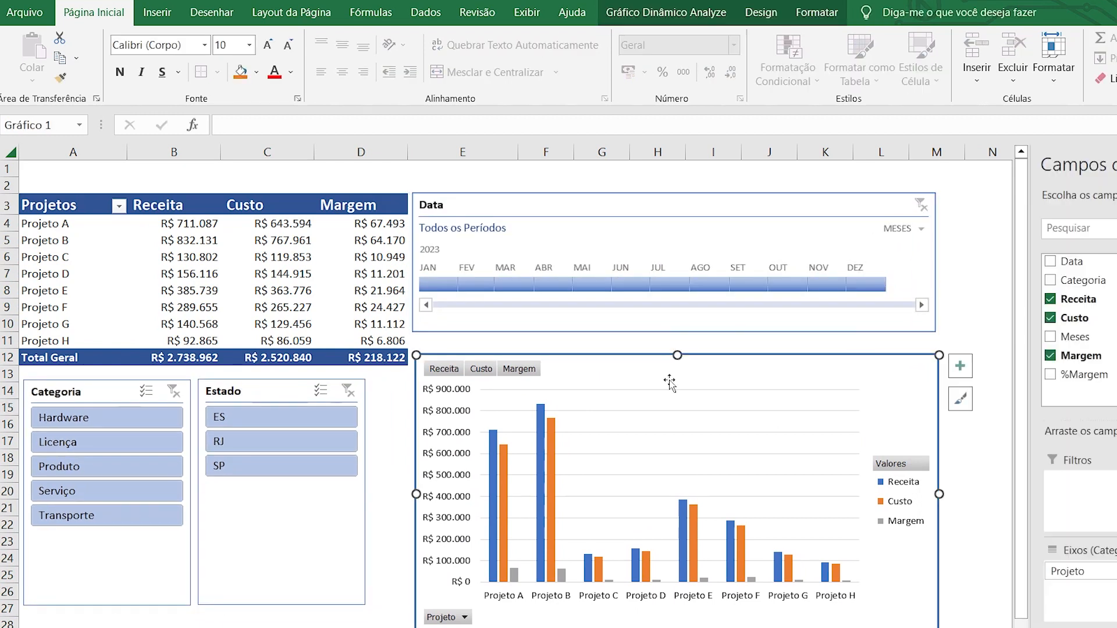
left_click(985, 462)
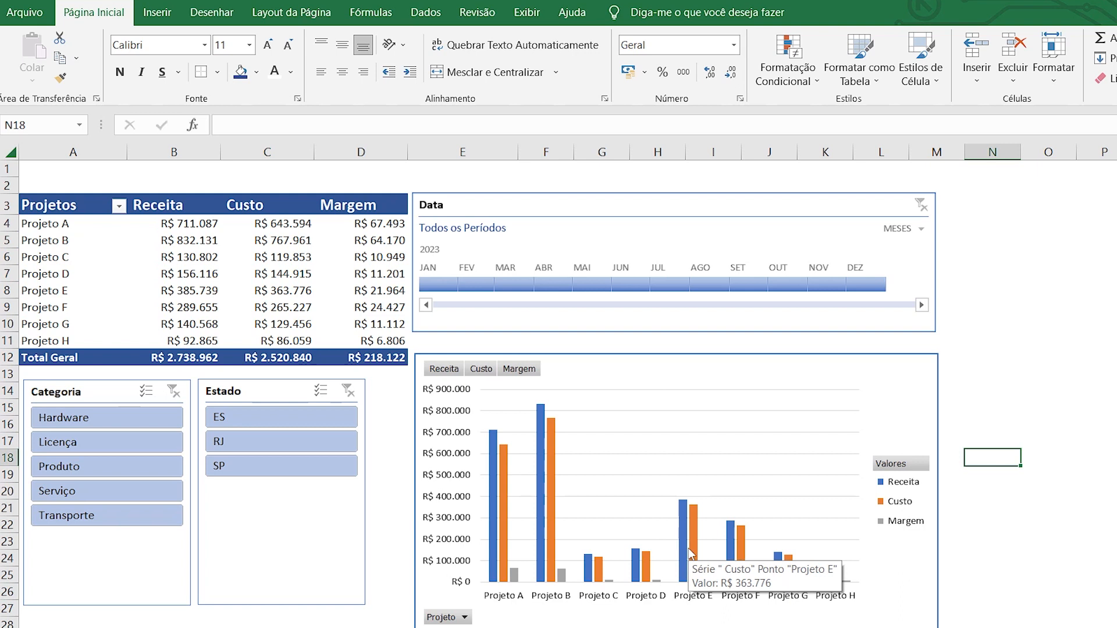